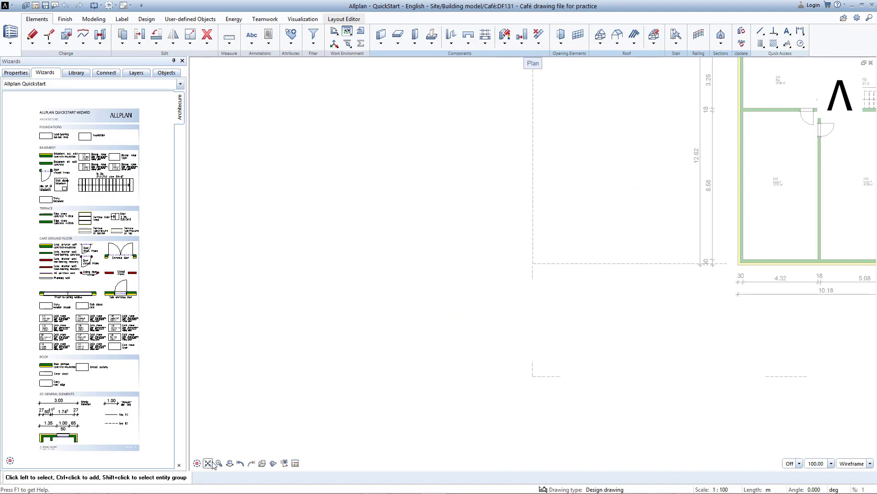
Draw the café's exterior wall in concrete with insulation as a rectangle between the marked opposite outer corners, reversing the layer direction
left_click(210, 463)
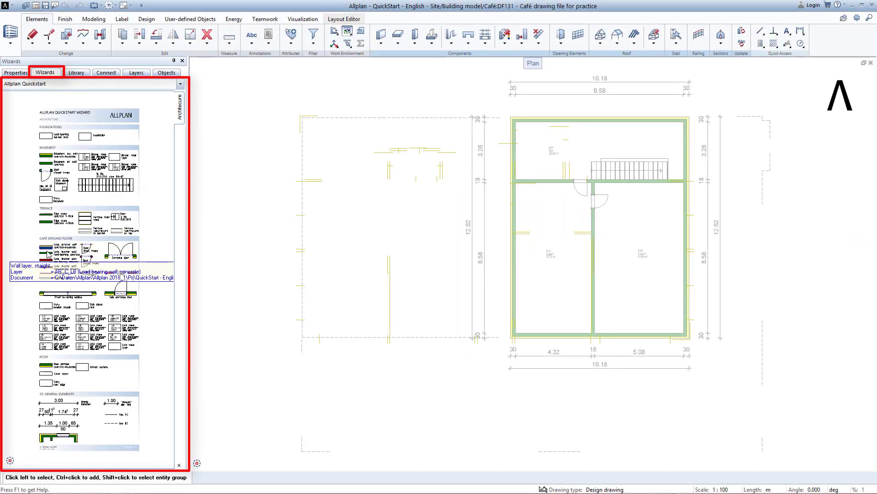
scroll(48, 254, "up", 5)
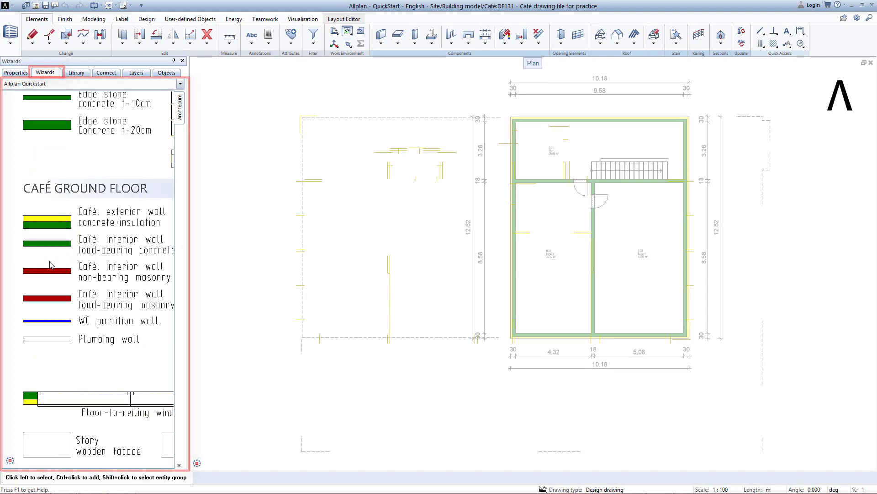
double_click(56, 229)
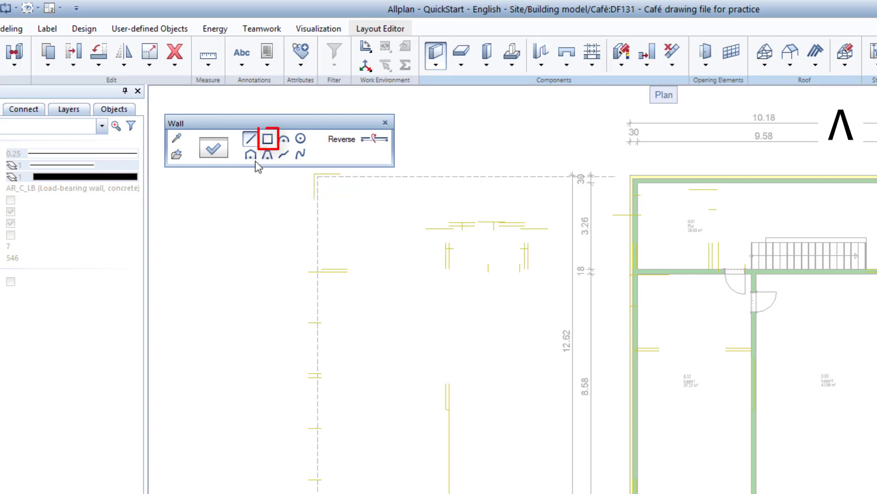
left_click(268, 143)
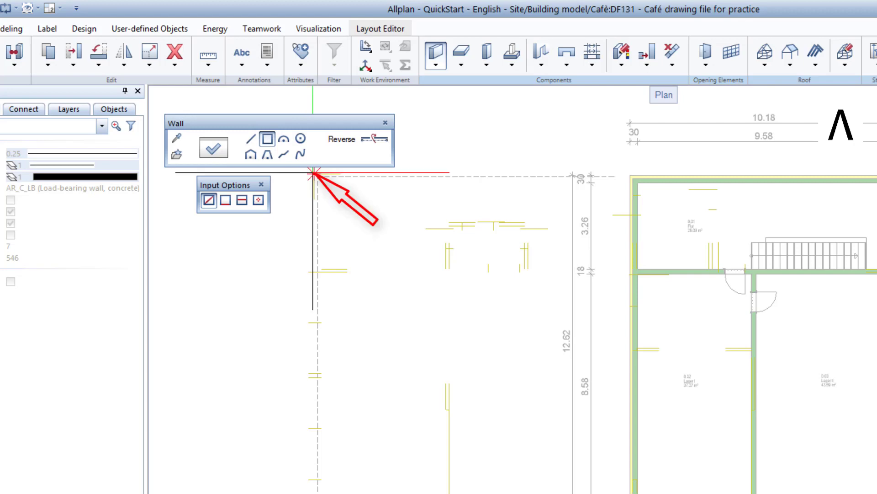
left_click(314, 174)
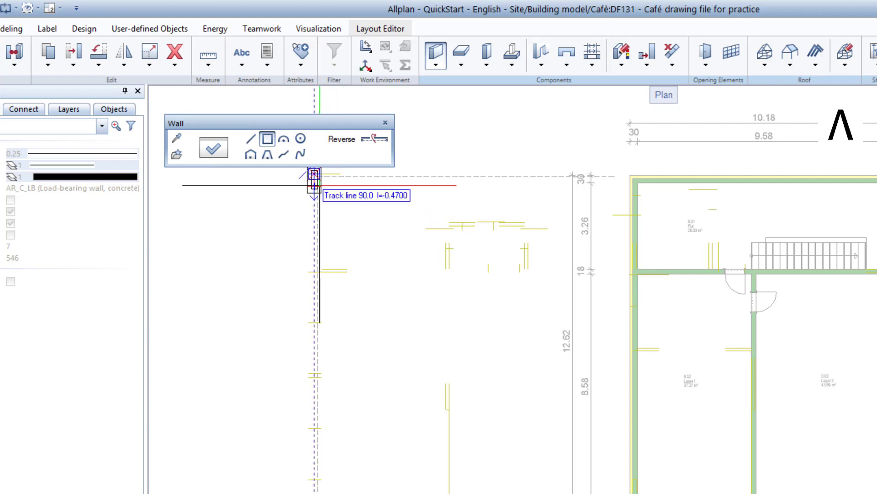
left_click(382, 141)
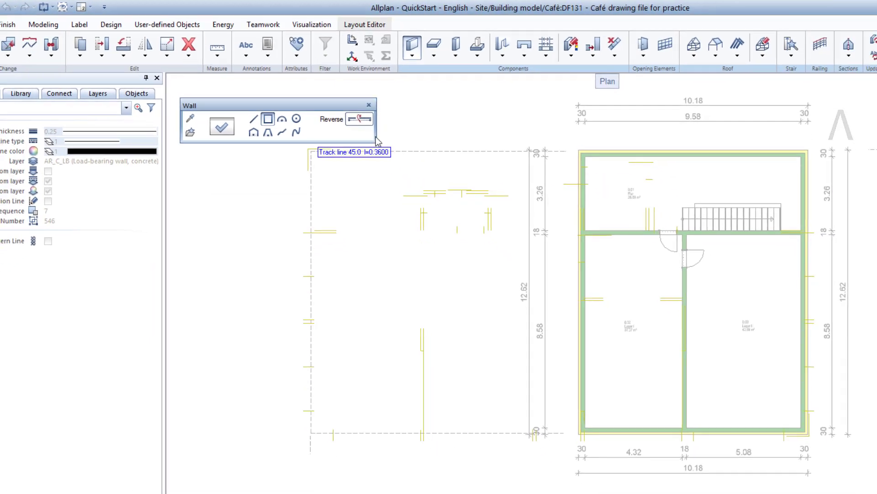
scroll(678, 340, "up", 6)
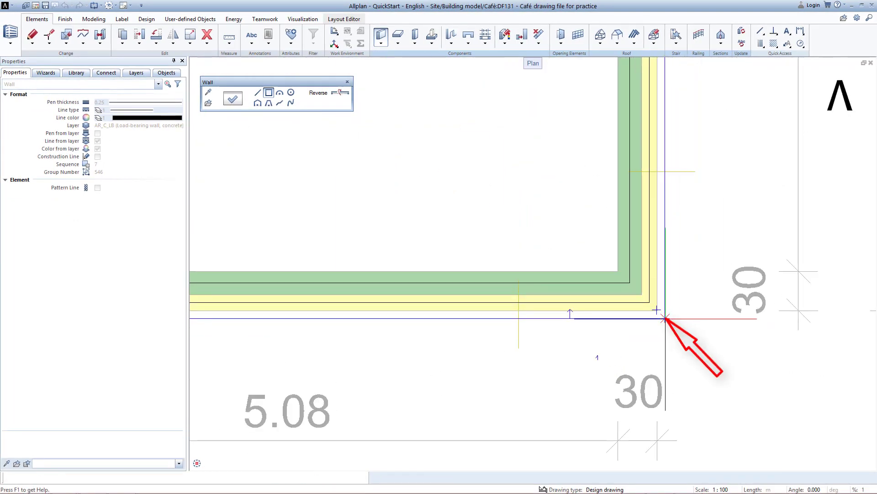
left_click(665, 318)
key("Escape")
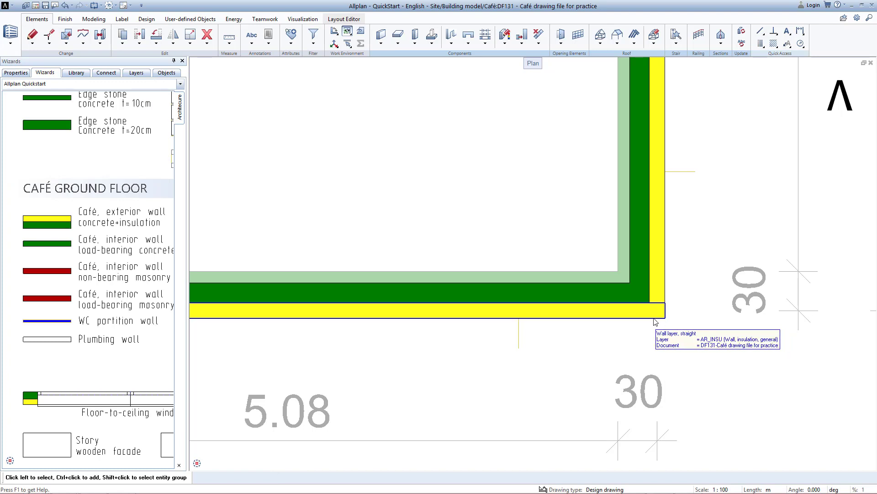
Display a central perspective view beside the plan and examine the new exterior walls from several angles
key("F4")
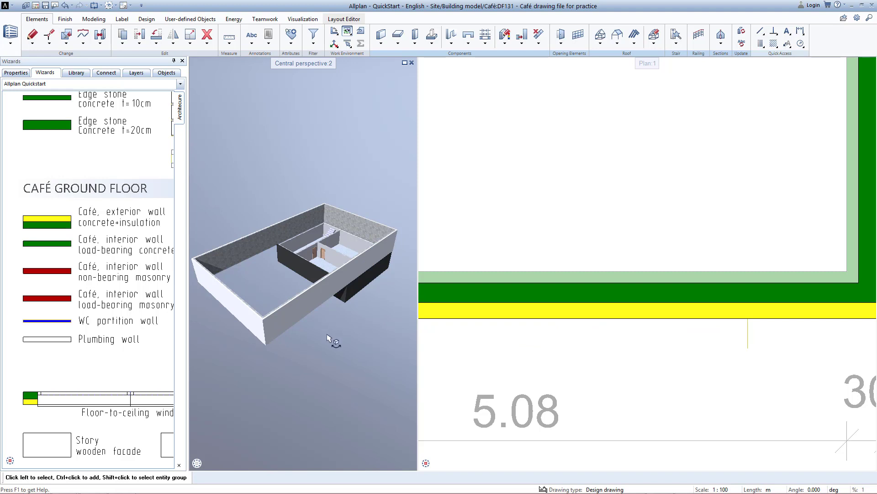
left_click_drag(334, 347, 367, 389)
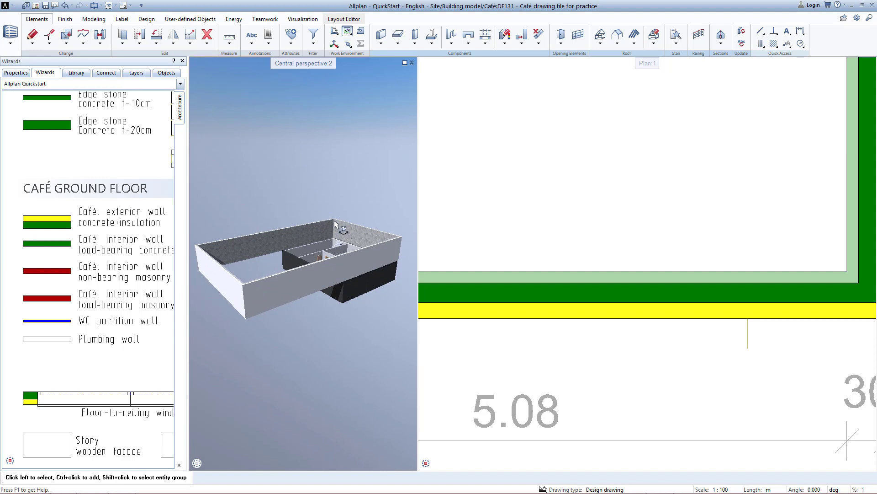
left_click_drag(301, 331, 242, 359)
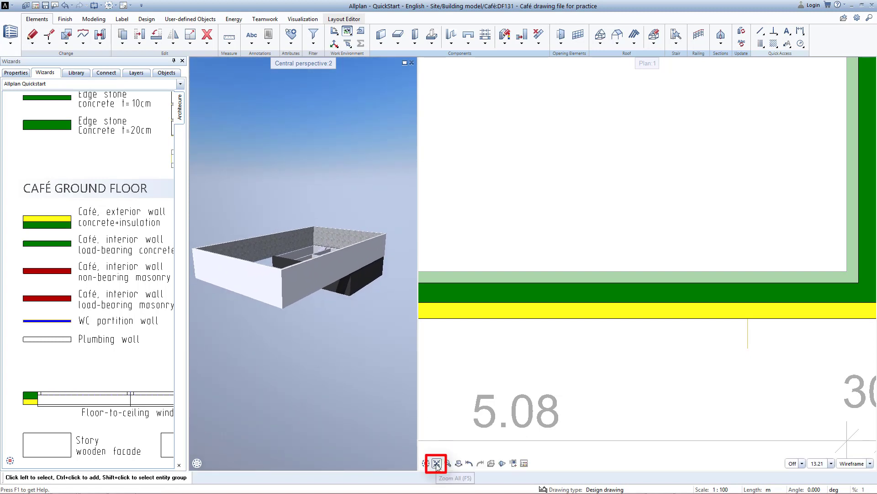
Draw a straight load-bearing masonry interior wall along the marks, spanning the building's full length between the two short exterior walls
left_click(437, 463)
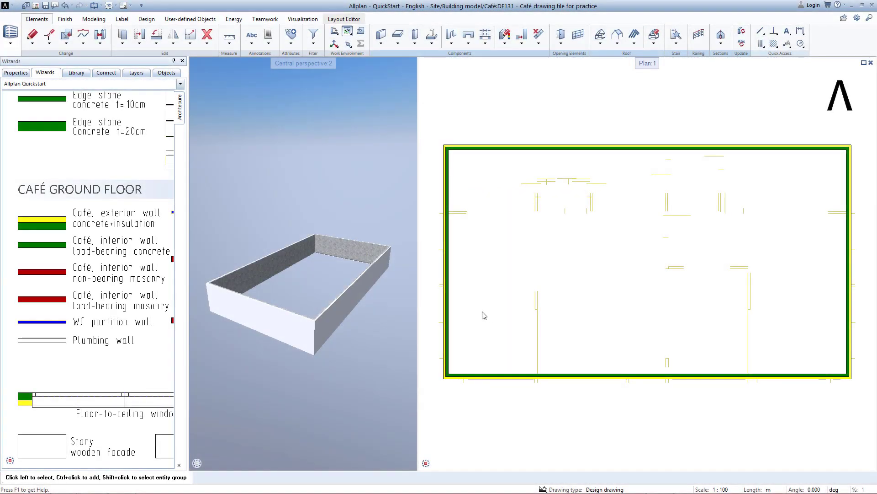
left_click(46, 301)
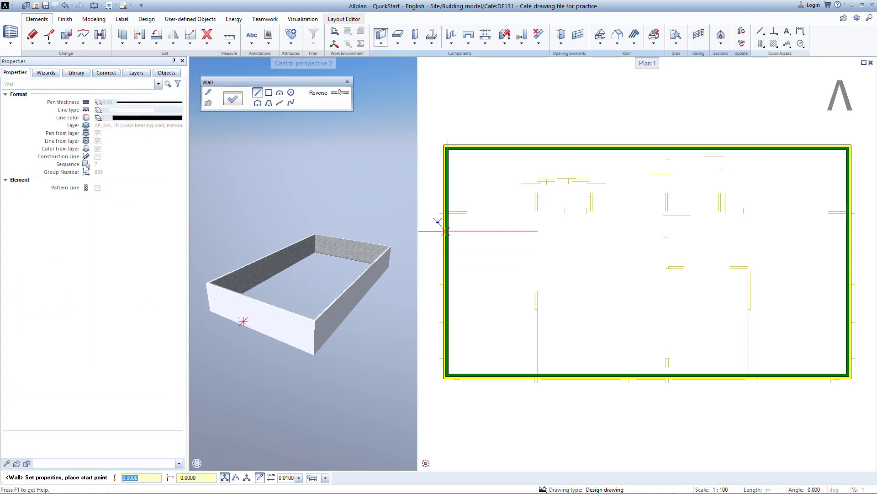
scroll(446, 231, "up", 5)
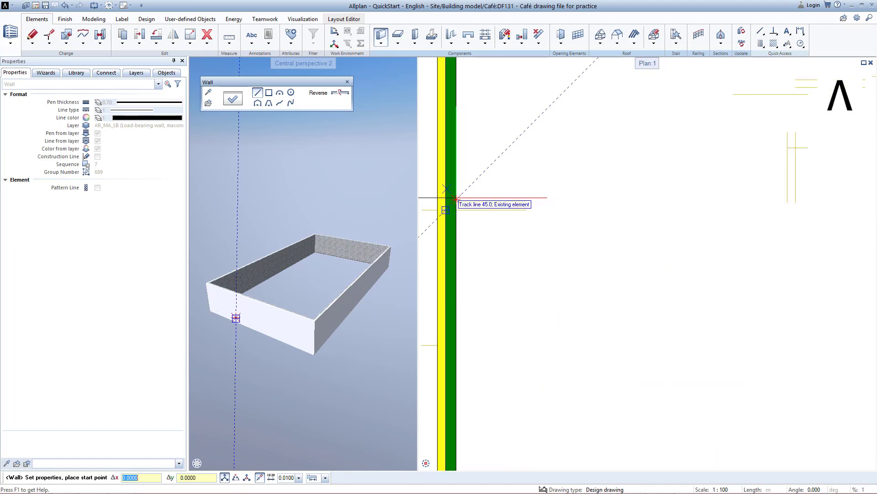
left_click(457, 201)
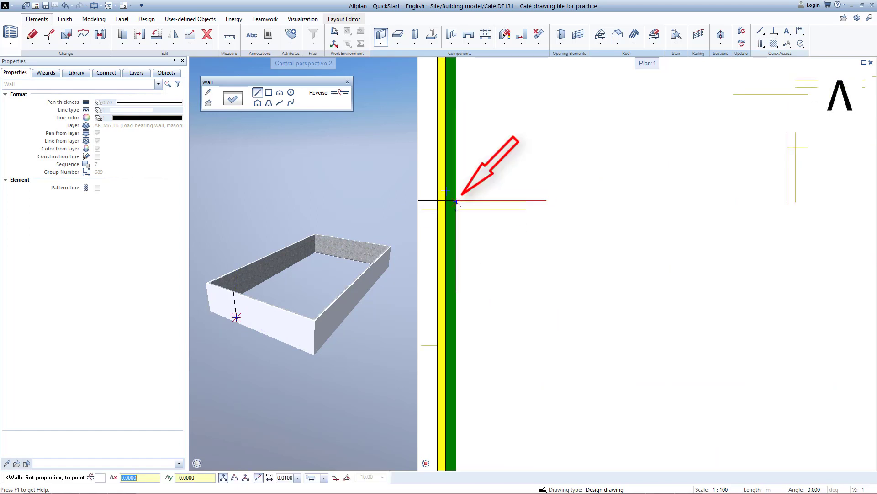
scroll(713, 254, "down", 5)
scroll(709, 259, "up", 6)
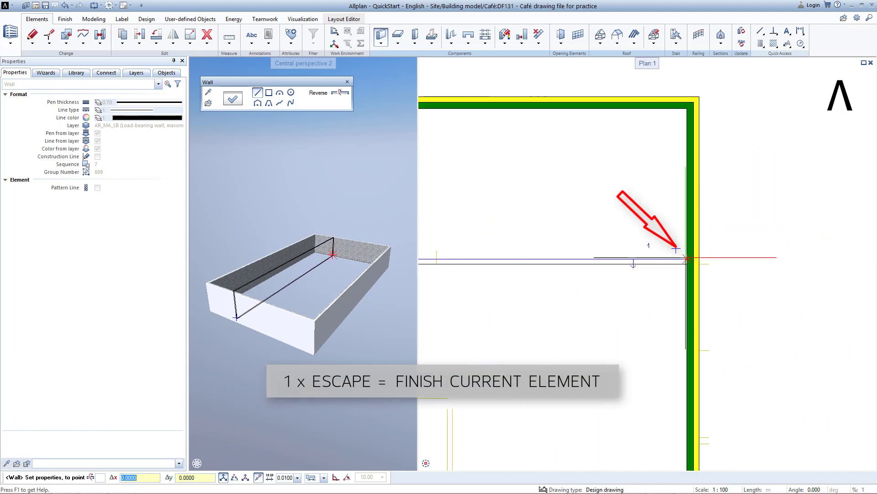
left_click(685, 249)
key("Escape")
key("Escape")
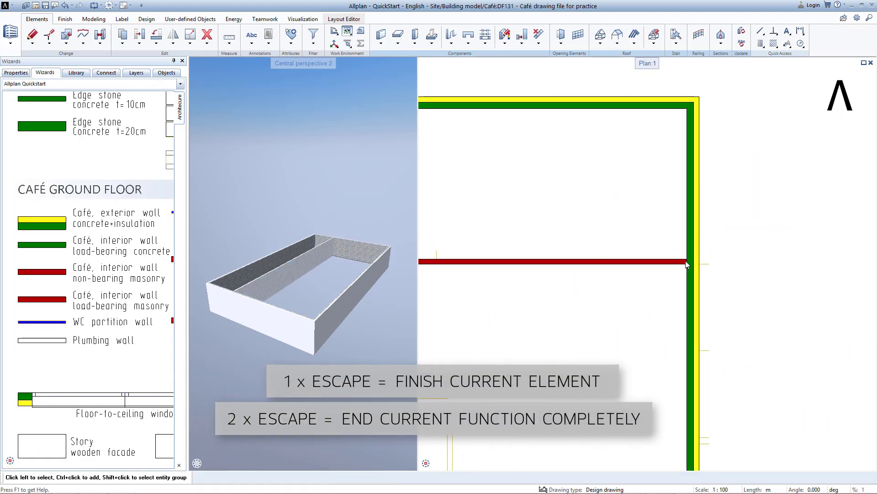
Draw the first non-bearing masonry partition from the long interior wall to the upper exterior wall at the westernmost marks
double_click(57, 273)
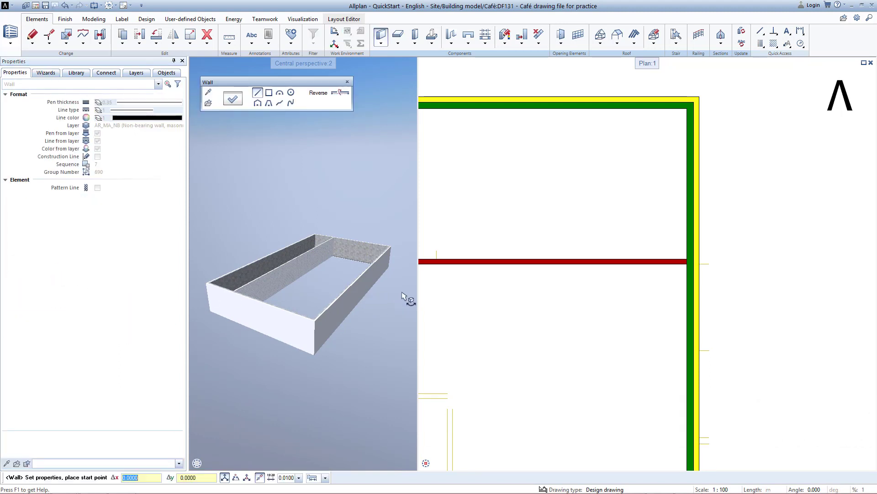
scroll(453, 295, "down", 5)
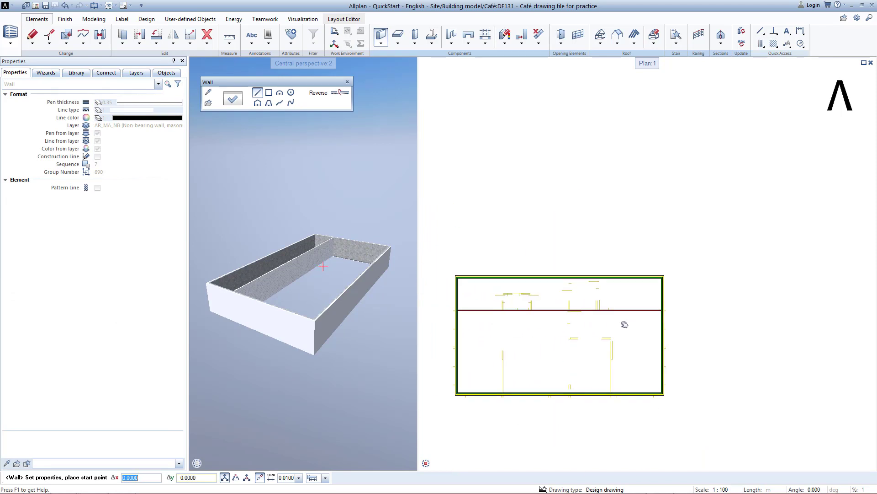
scroll(535, 321, "up", 4)
left_click(571, 293)
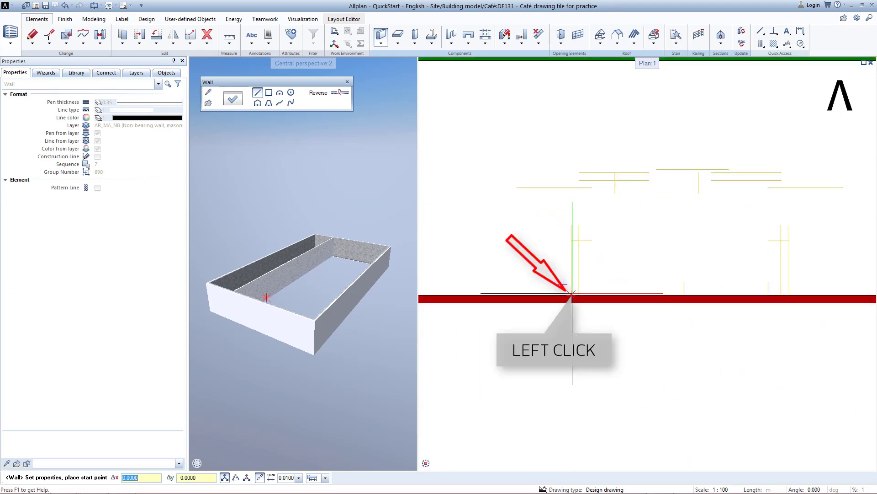
scroll(554, 289, "down", 2)
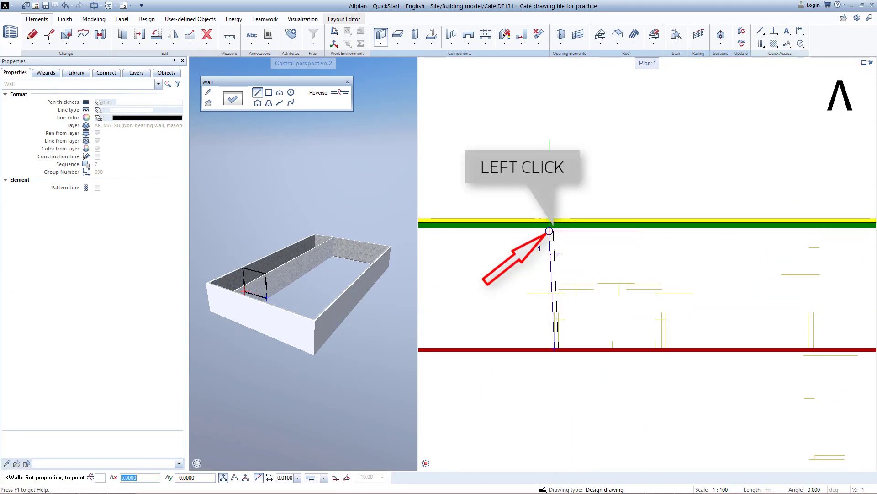
left_click(555, 227)
key("Escape")
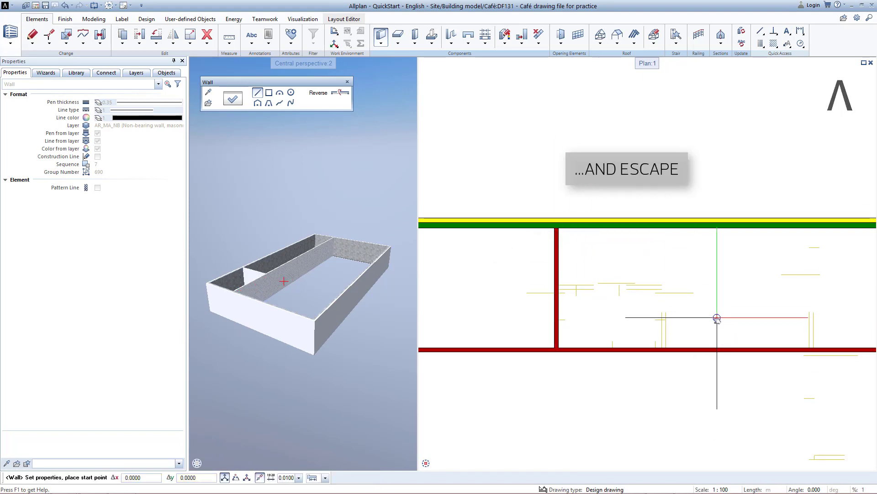
Draw a second non-bearing masonry partition up to the exterior wall at the next marks east of the first partition
middle_click_drag(716, 319, 650, 313)
scroll(613, 337, "up", 2)
left_click(584, 348)
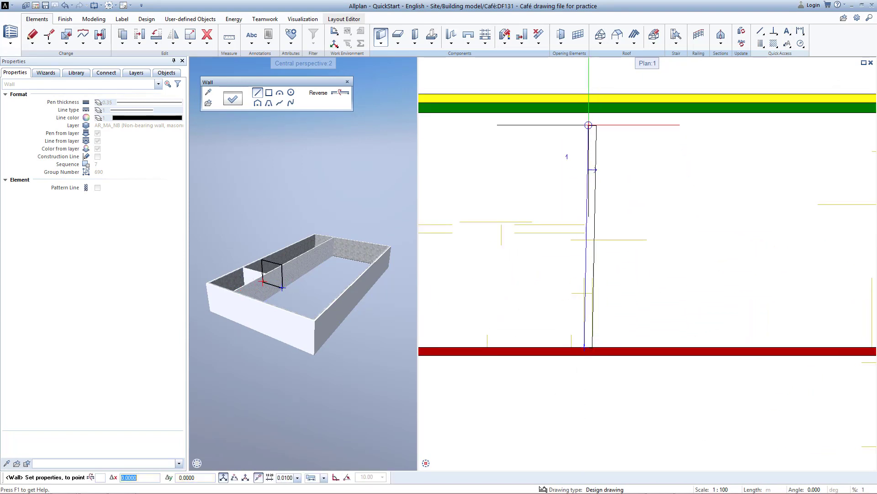
left_click(584, 114)
key("Escape")
Add a third non-bearing masonry partition between the long interior wall and the upper exterior wall at the following marks
scroll(652, 219, "down", 2)
middle_click_drag(649, 220, 516, 230)
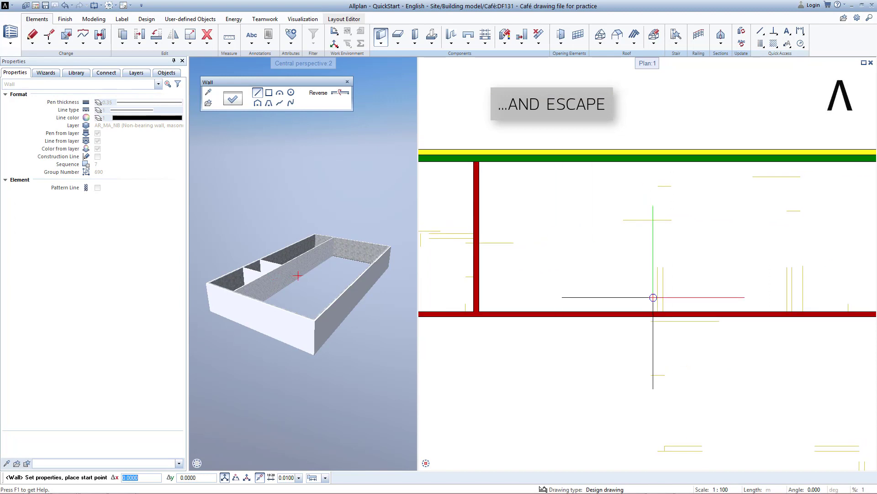
left_click(658, 310)
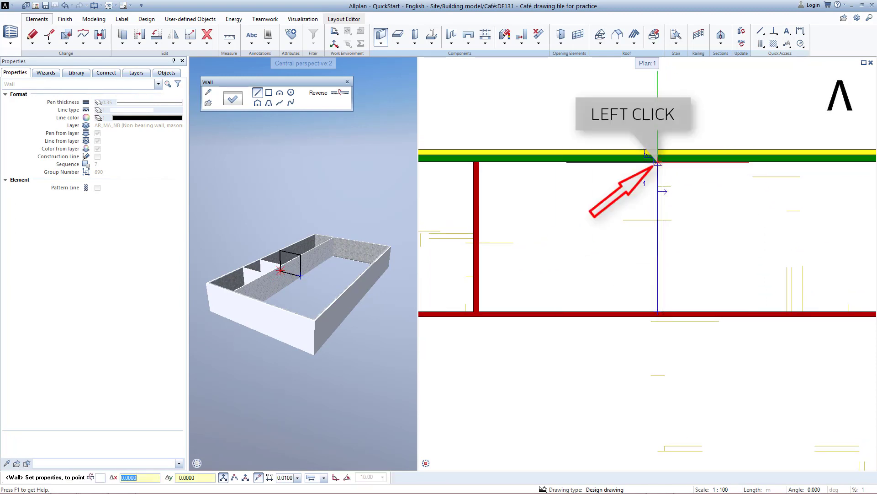
left_click(659, 160)
key("Escape")
Add a fourth non-bearing masonry partition up to the exterior wall at the marks east of the third partition
scroll(649, 241, "up", 3)
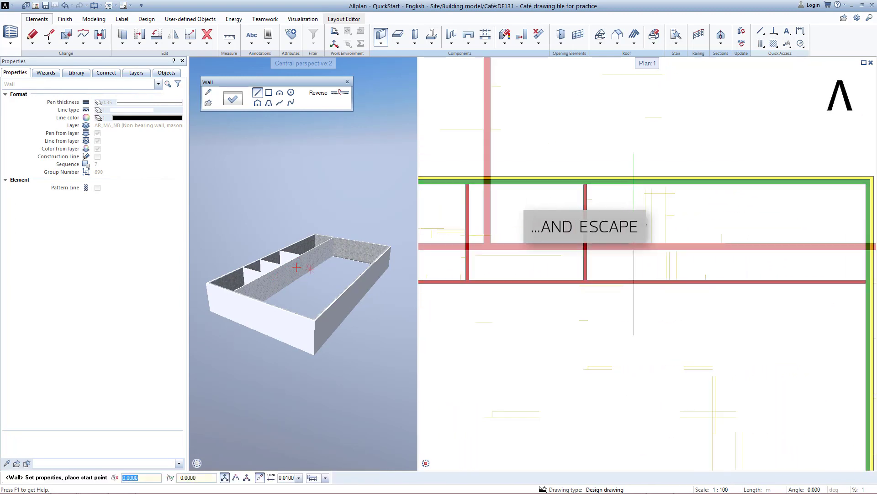
left_click(649, 243)
scroll(633, 197, "down", 3)
scroll(628, 238, "up", 3)
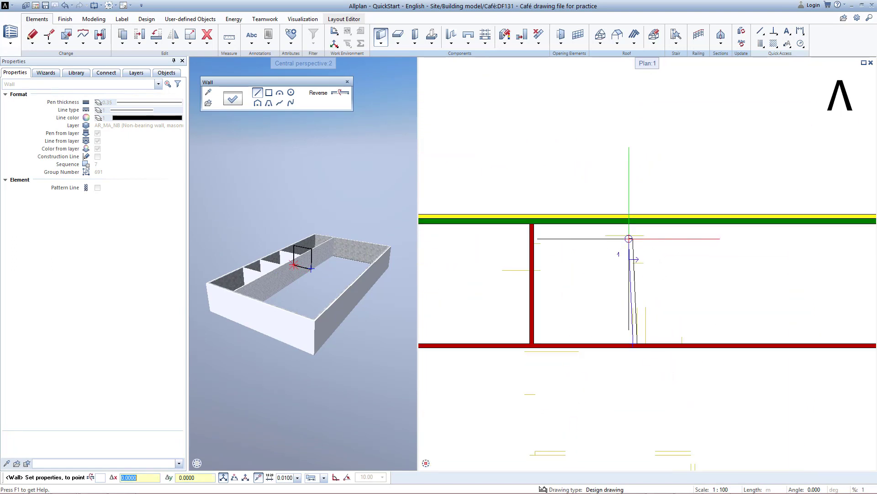
left_click(636, 218)
key("Escape")
Draw a horizontal non-bearing masonry wall connecting the first two partitions at the marked height, and finish wall entry
scroll(548, 254, "down", 3)
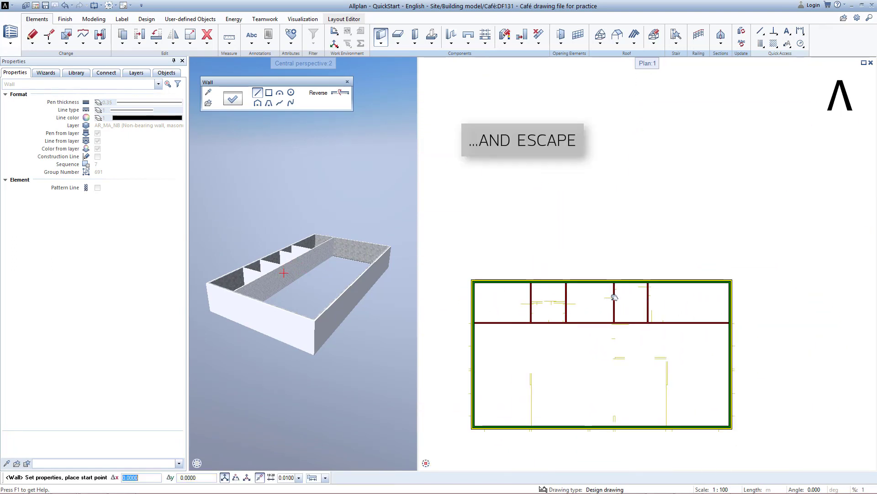
scroll(547, 323, "up", 2)
scroll(548, 323, "up", 3)
left_click(512, 229)
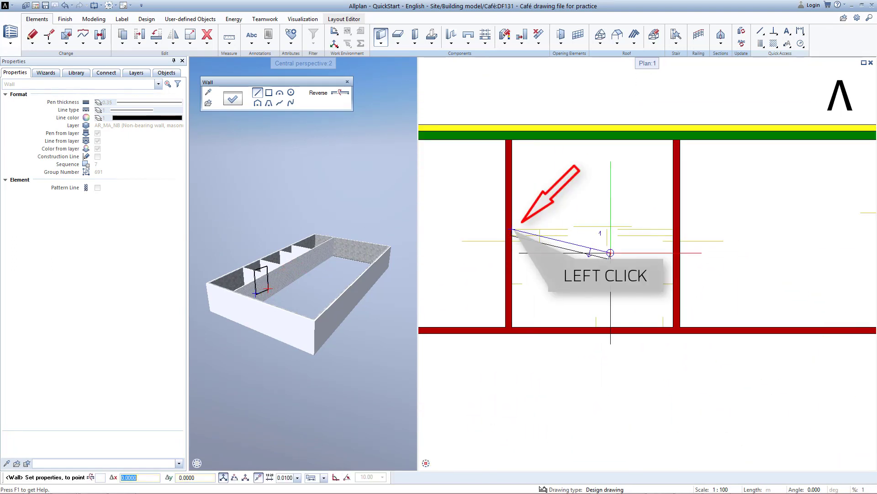
left_click(673, 228)
key("Escape")
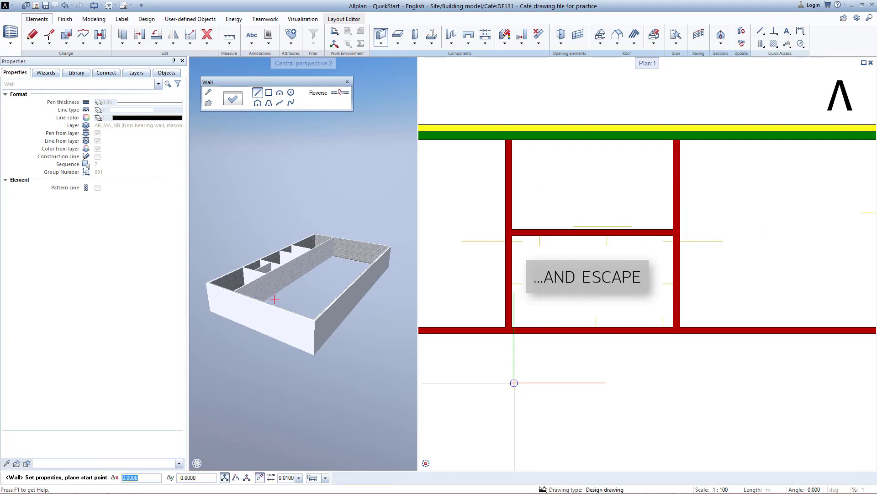
left_click(437, 463)
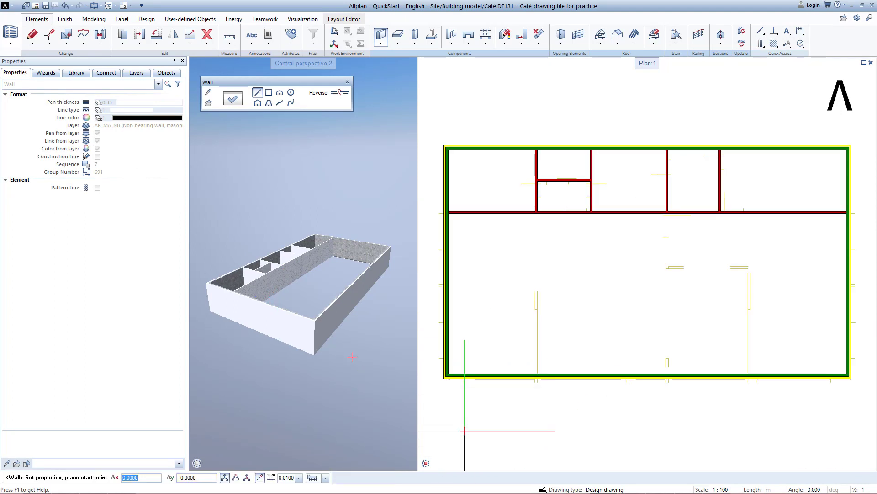
key("Escape")
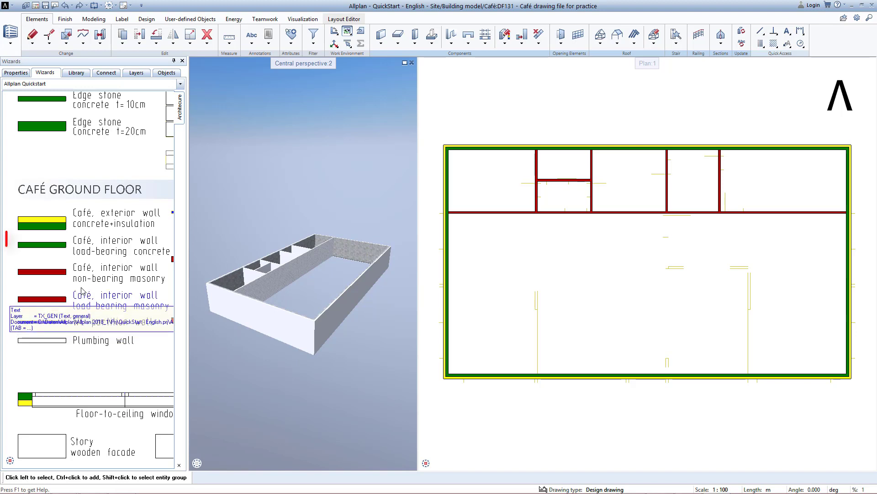
Draw a load-bearing concrete interior wall from the westernmost lower mark up to the long interior wall, in line with the first partition
left_click(52, 247)
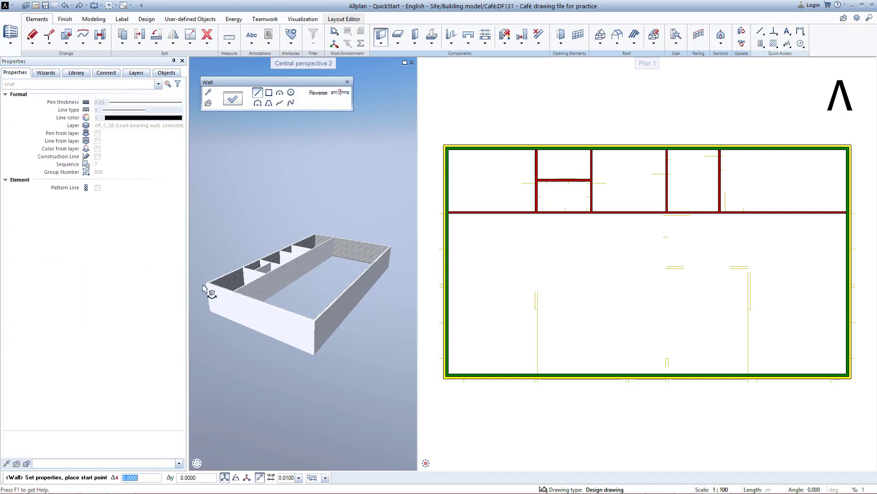
scroll(537, 317, "up", 2)
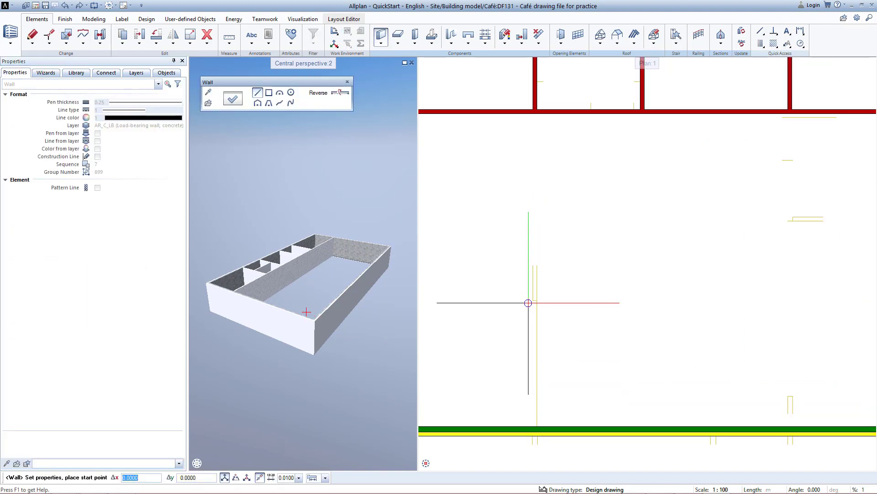
left_click(533, 301)
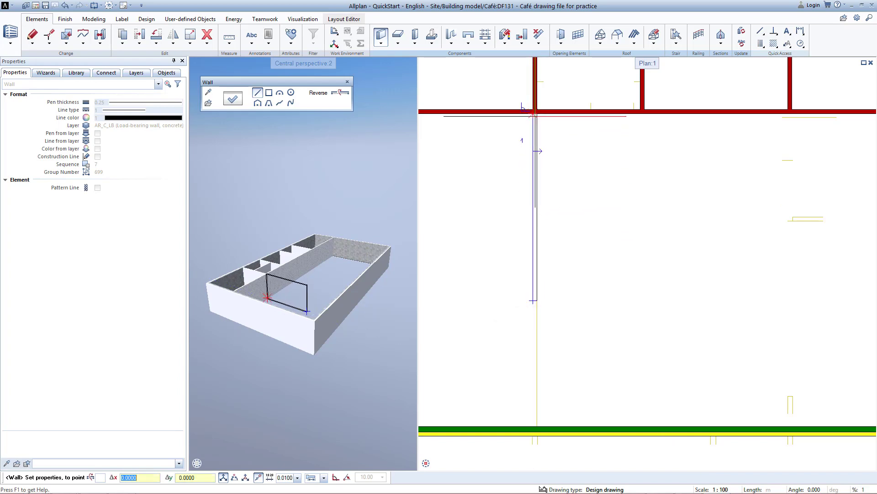
left_click(533, 112)
Add a second load-bearing concrete wall from the eastern mark straight up to the long interior wall
scroll(668, 213, "down", 3)
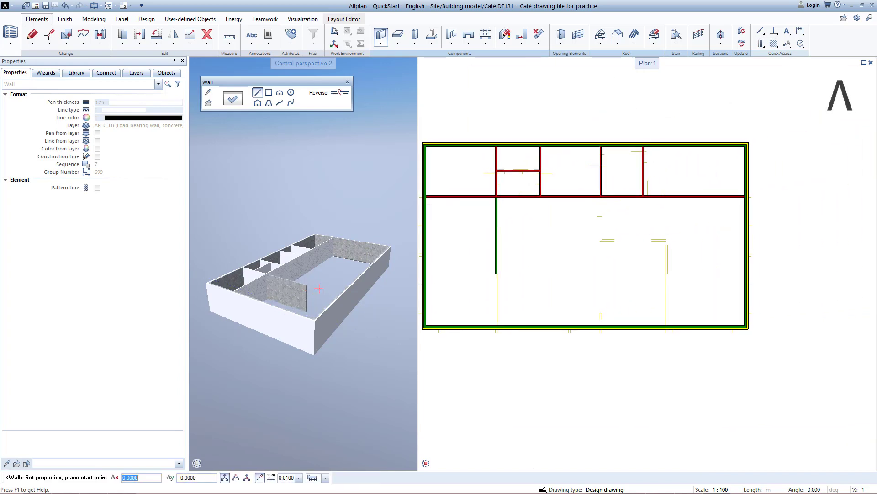
scroll(666, 273, "up", 1)
scroll(666, 273, "up", 2)
left_click(673, 269)
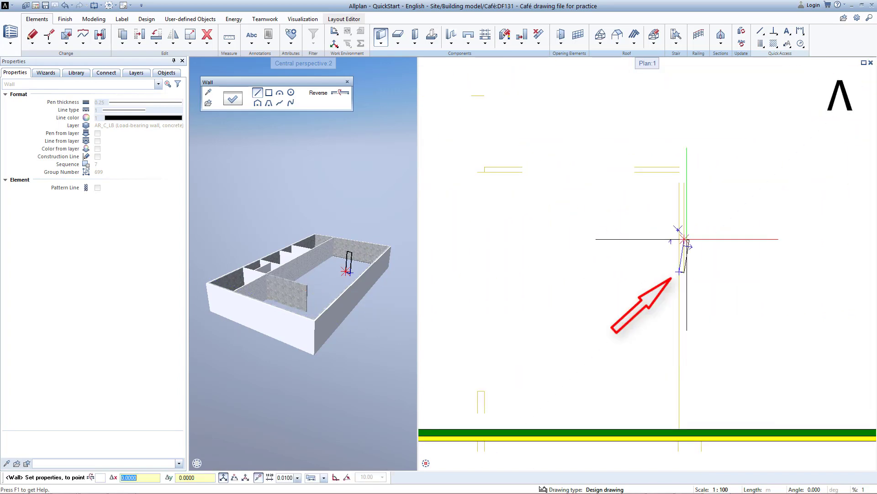
scroll(680, 256, "down", 2)
middle_click_drag(679, 167, 662, 289)
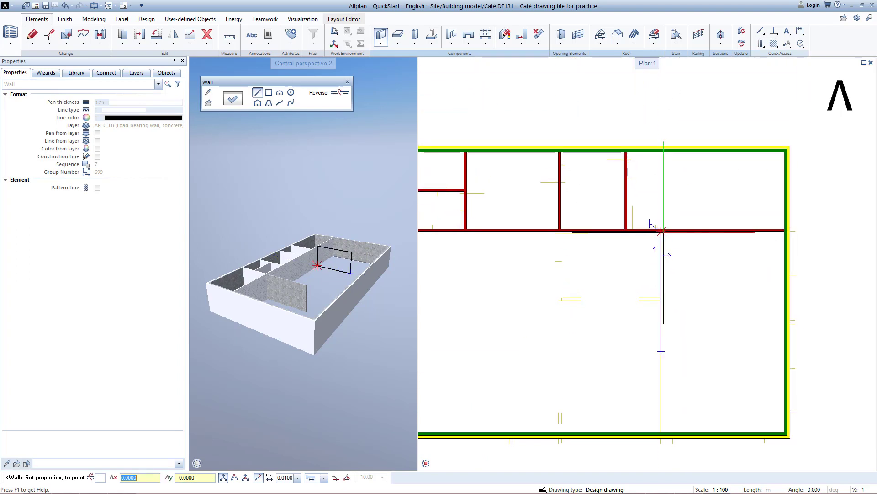
left_click(662, 232)
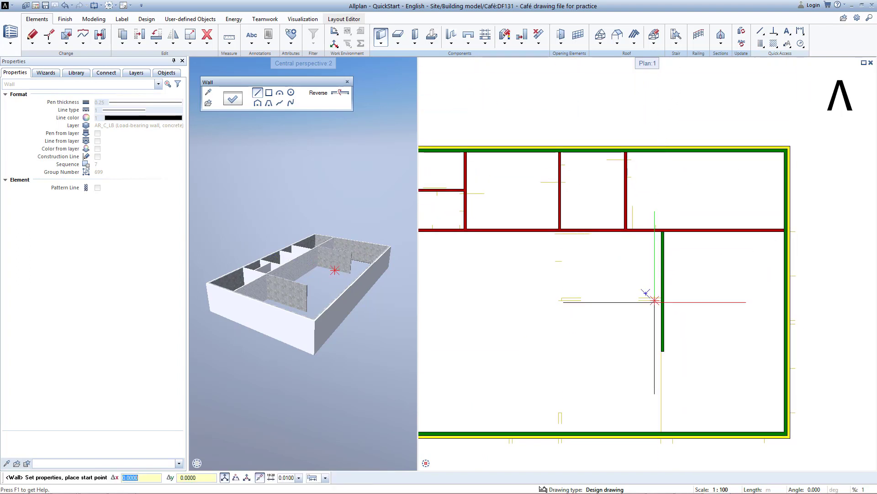
Continue with load-bearing concrete walls running west from the eastern concrete wall to the corner mark, and from there up to the long interior wall
scroll(662, 303, "up", 2)
left_click(651, 298)
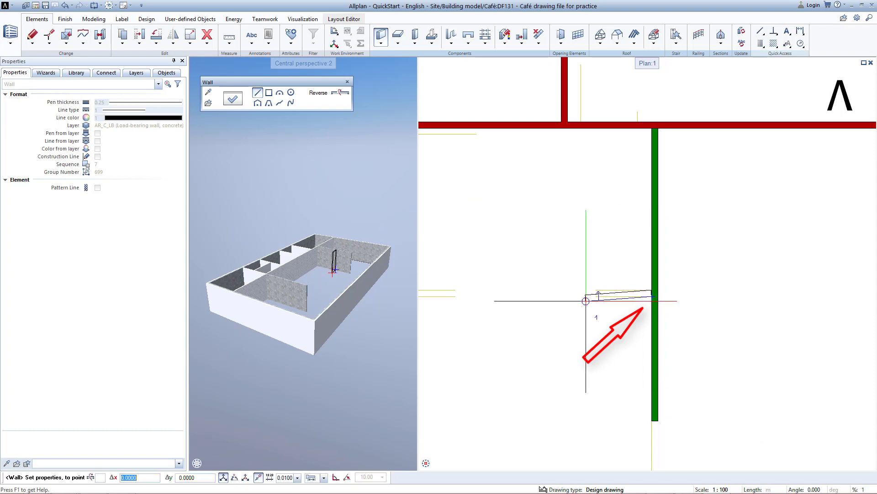
scroll(533, 304, "down", 3)
scroll(561, 326, "up", 2)
scroll(561, 325, "up", 2)
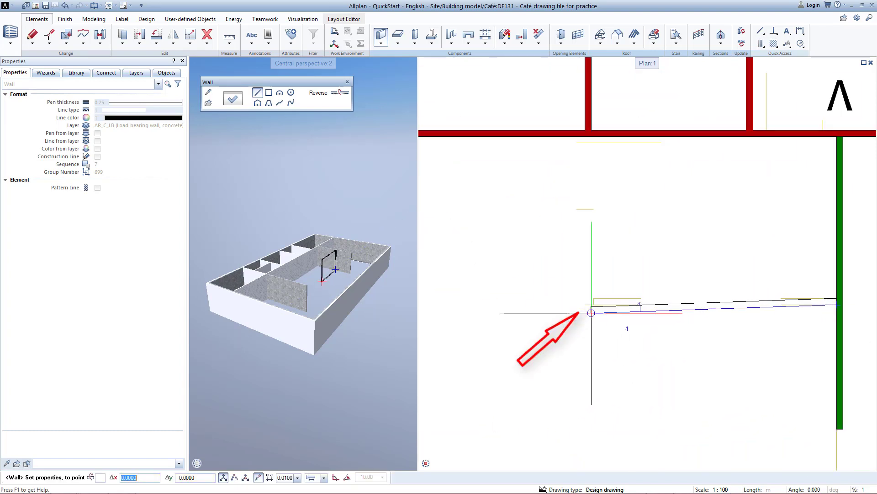
left_click(587, 302)
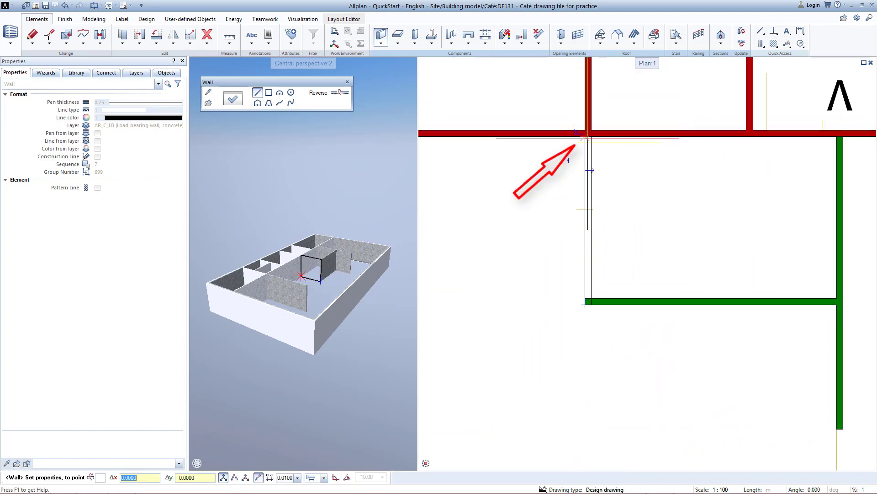
left_click(593, 143)
Draw a short load-bearing concrete wall at the lower middle marks, ending at the lower exterior wall
scroll(513, 320, "down", 3)
middle_click_drag(513, 336, 552, 334)
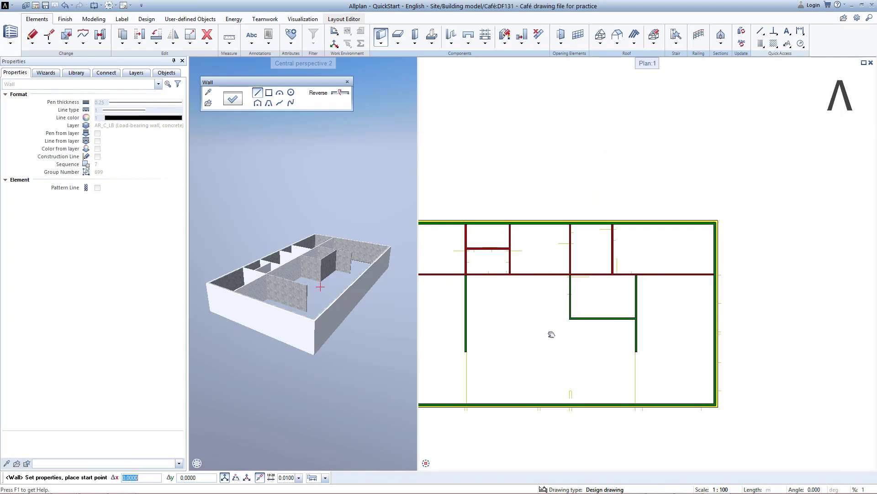
scroll(558, 367, "up", 2)
left_click(579, 415)
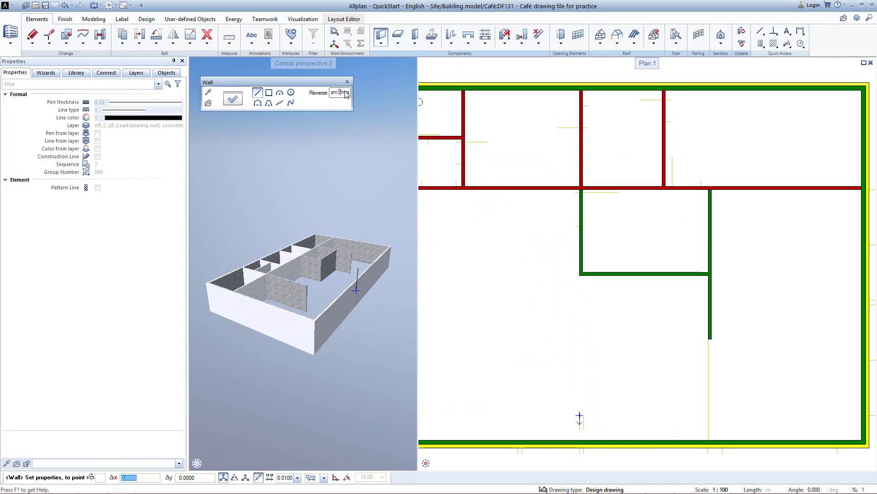
left_click(579, 438)
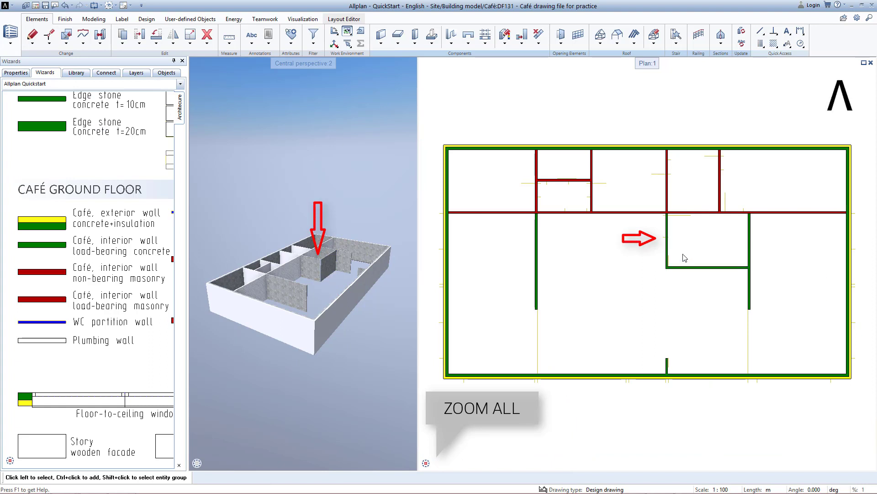
Set the thickness of the middle vertical concrete wall below the third partition to 0.1500 m
scroll(677, 248, "up", 8)
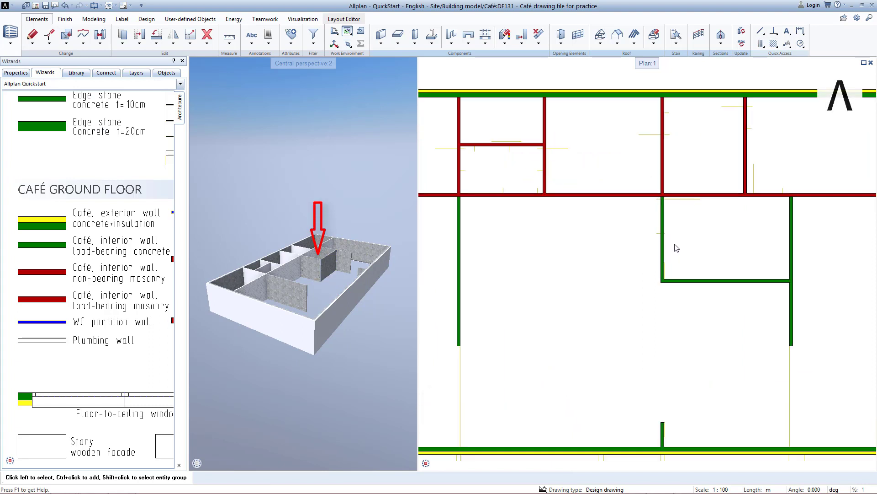
middle_click_drag(665, 264, 655, 268)
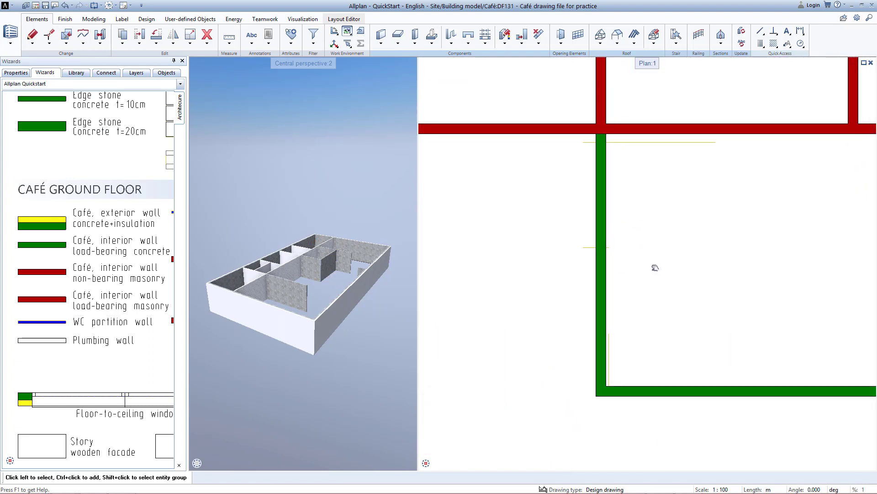
double_click(604, 286)
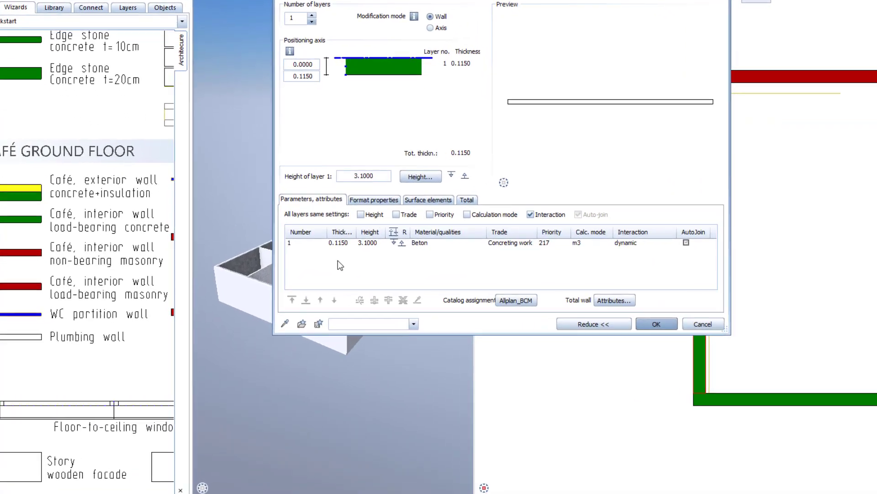
left_click(451, 174)
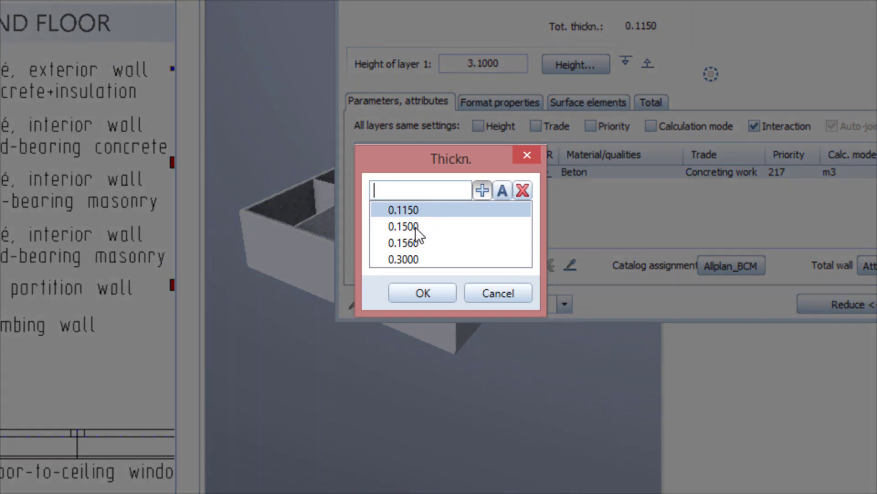
double_click(416, 227)
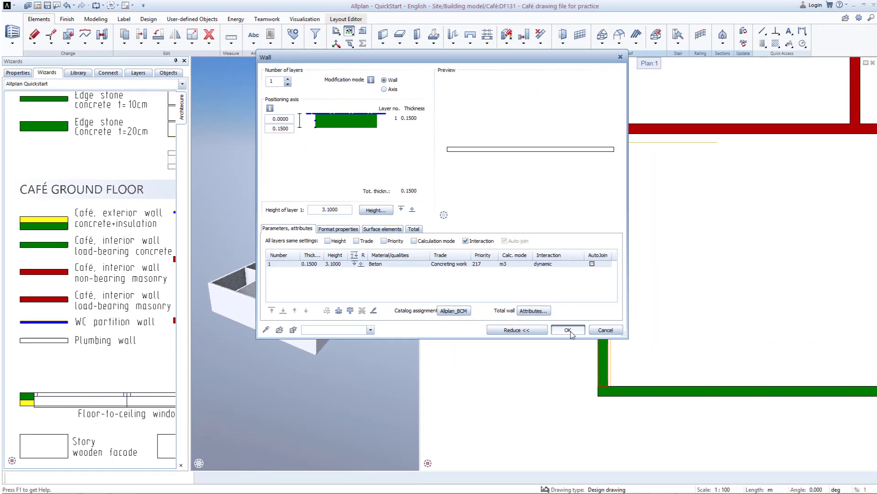
left_click(567, 331)
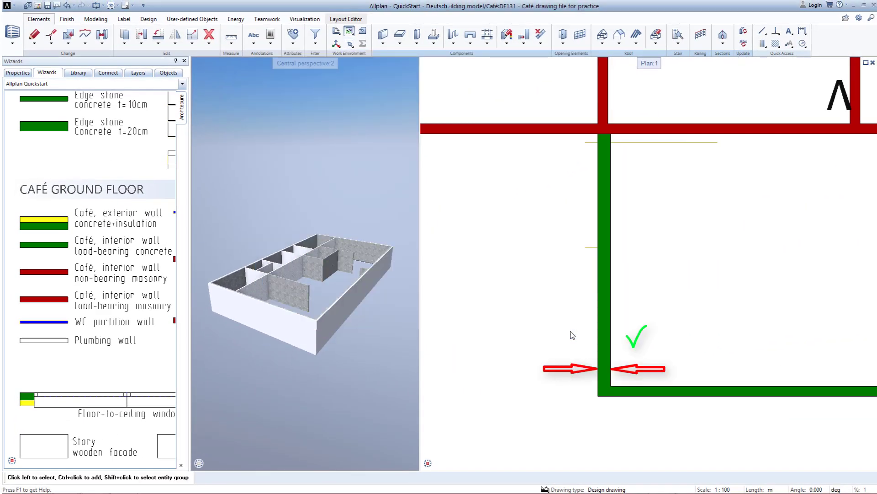
Set the thickness of the short concrete wall at the lower exterior wall to 0.1500 m, and show the whole plan
scroll(582, 356, "down", 2)
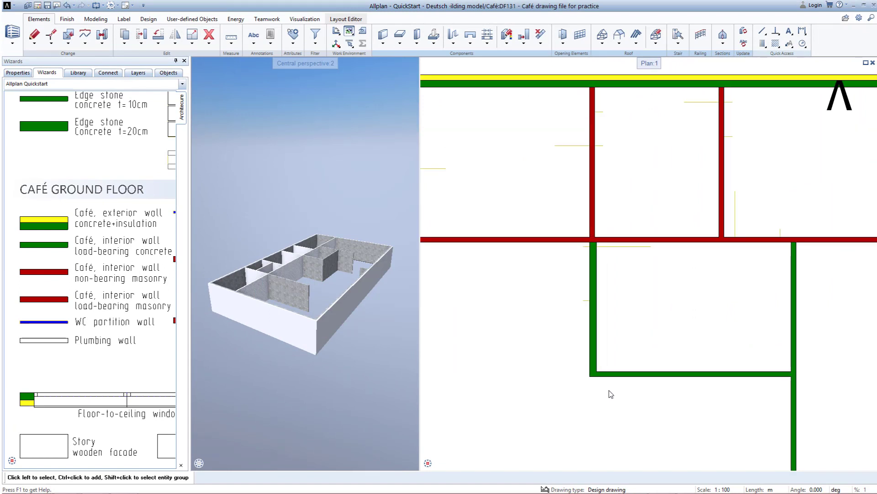
scroll(630, 428, "down", 1)
middle_click_drag(618, 427, 612, 270)
double_click(600, 419)
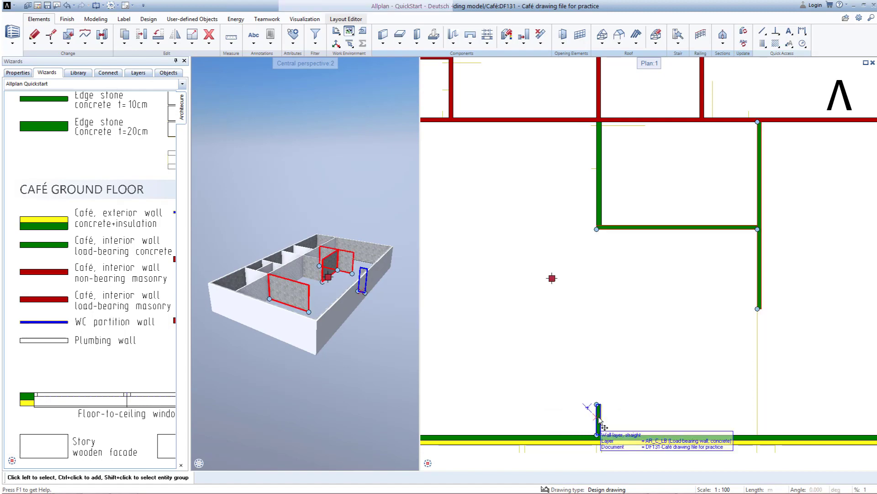
left_click(310, 264)
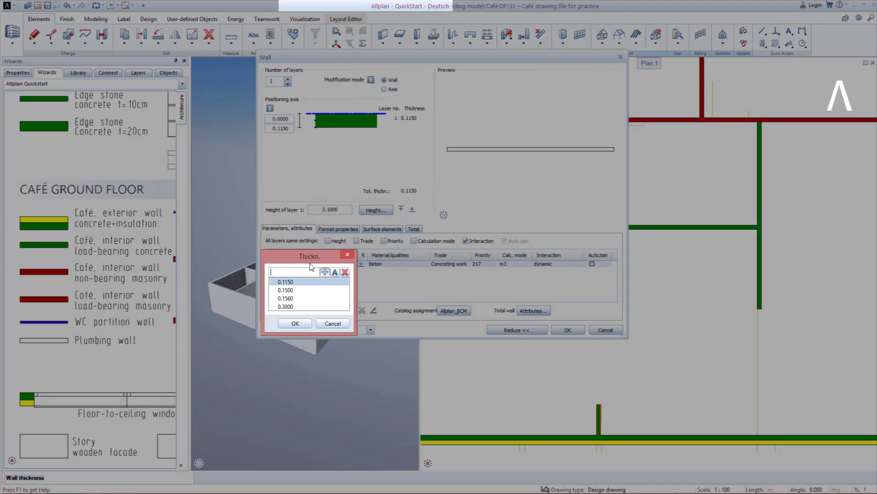
left_click(296, 295)
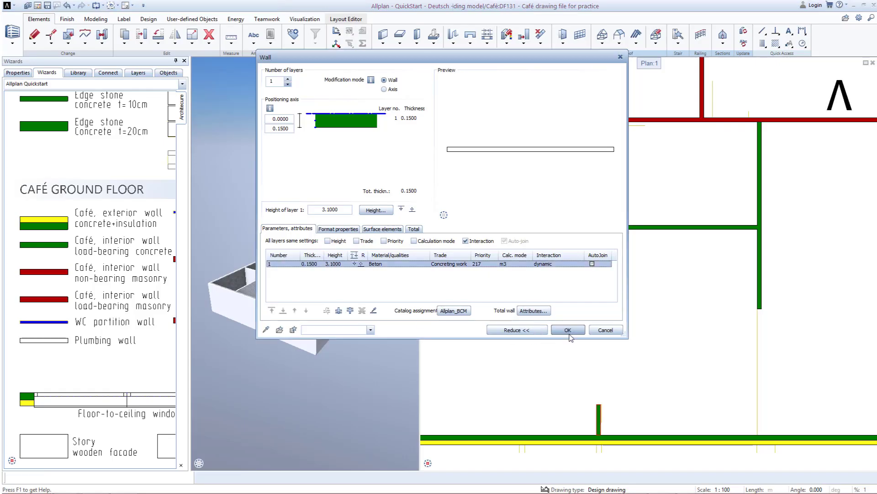
left_click(569, 331)
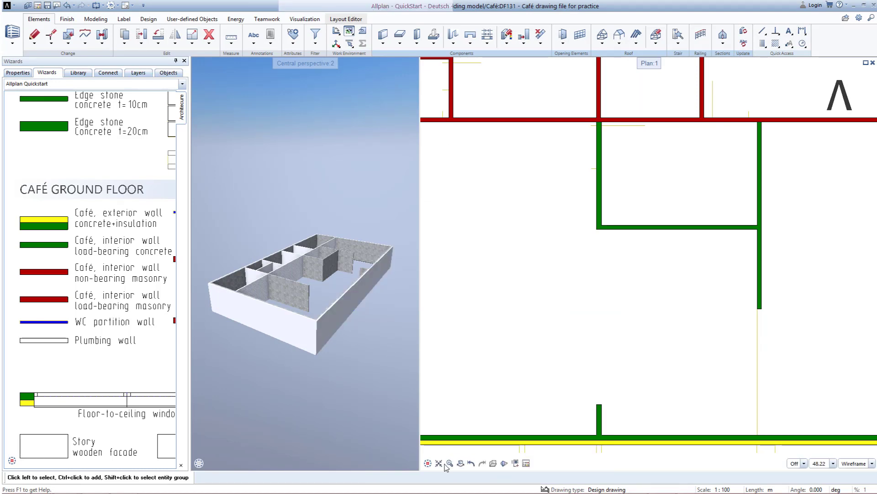
left_click(439, 463)
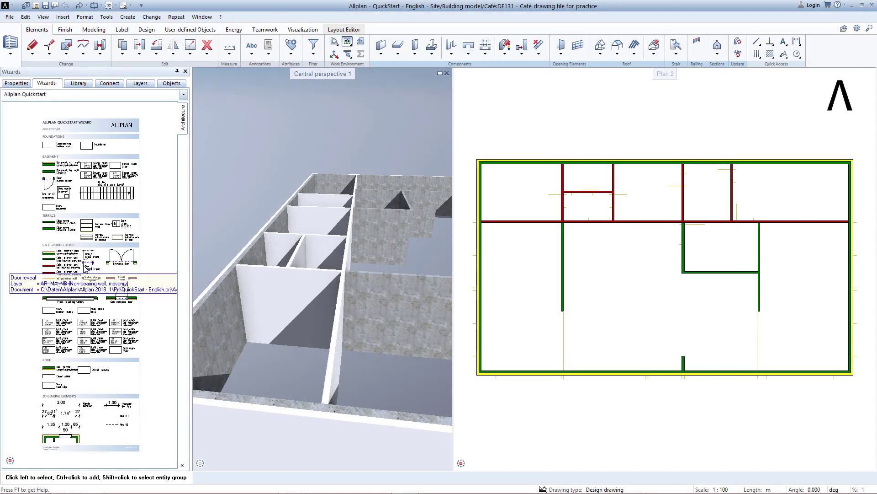
Take the closed-frame door from the café ground floor wizard and place its opening on the west face of the first partition
scroll(83, 264, "up", 5)
scroll(84, 264, "up", 3)
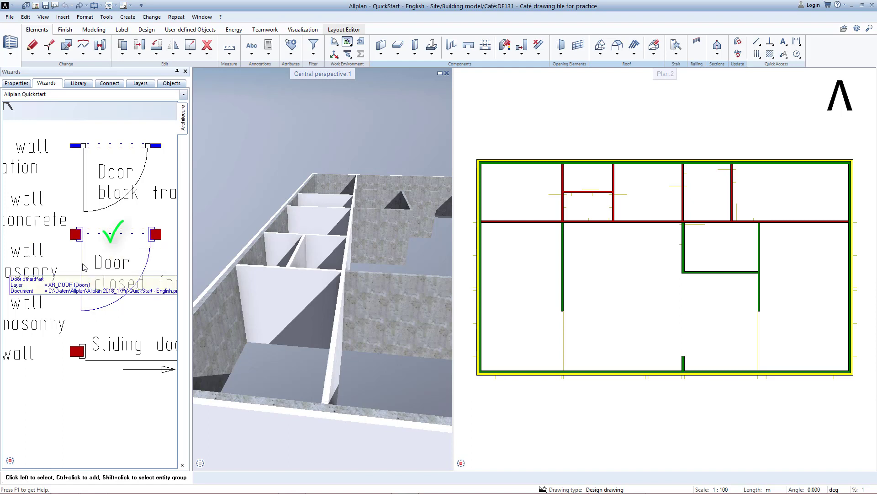
double_click(92, 241)
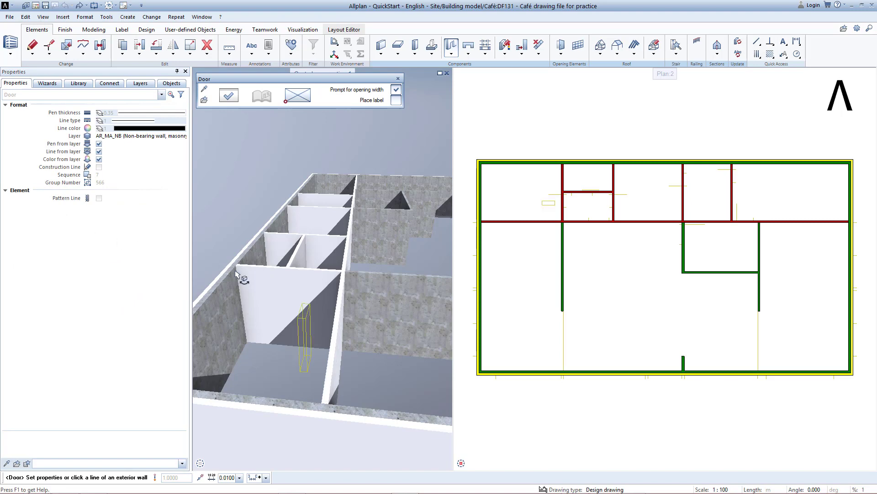
scroll(553, 196, "up", 5)
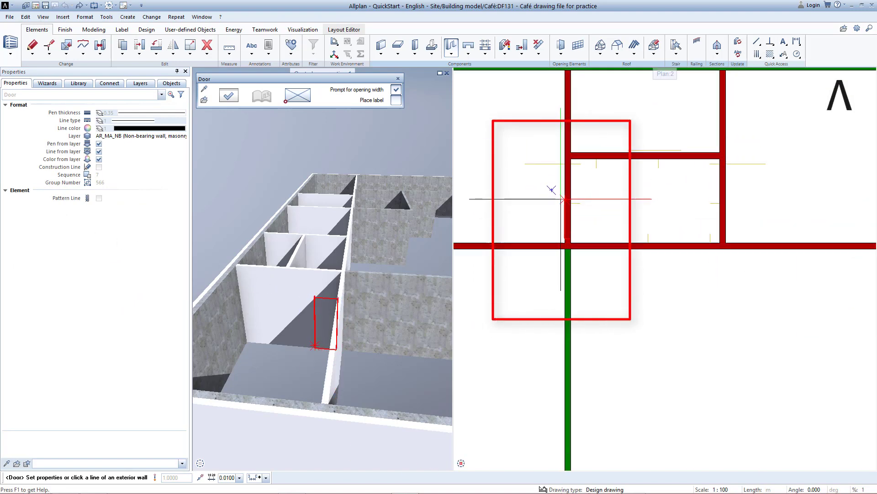
scroll(561, 198, "up", 3)
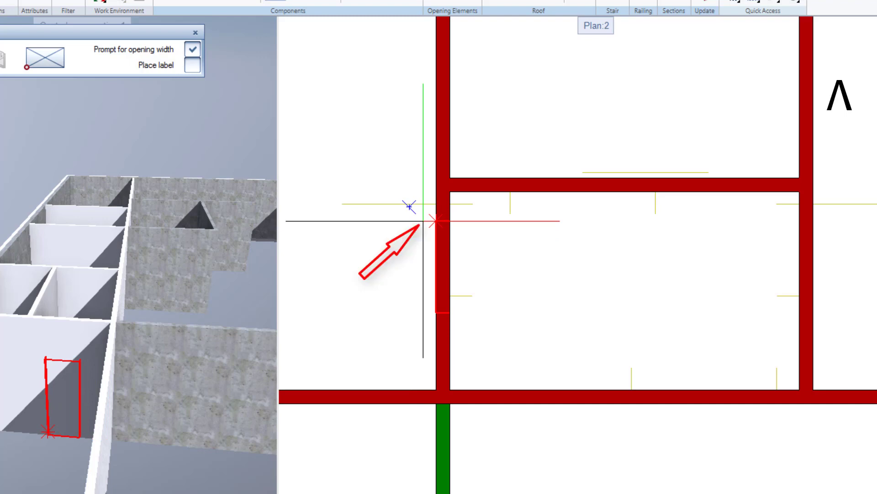
left_click(424, 220)
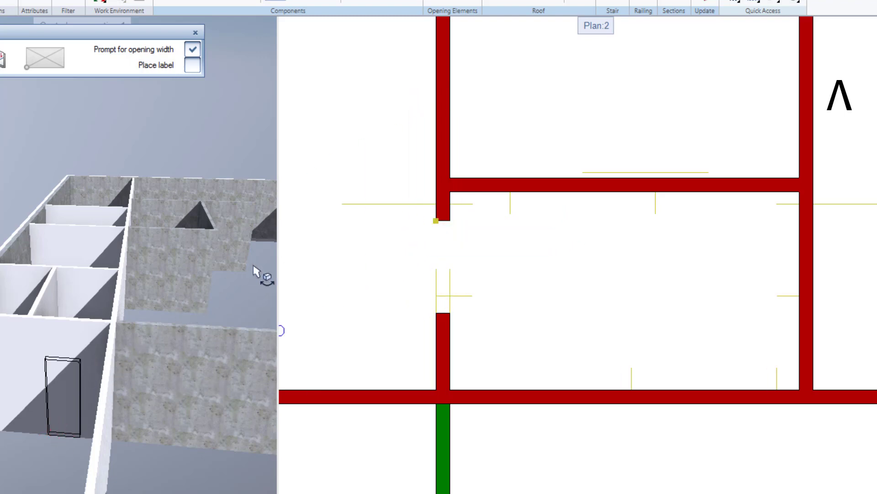
Set the door opening's offset to 0 from the horizontal mark just below the short cross wall
middle_click_drag(364, 171, 364, 265)
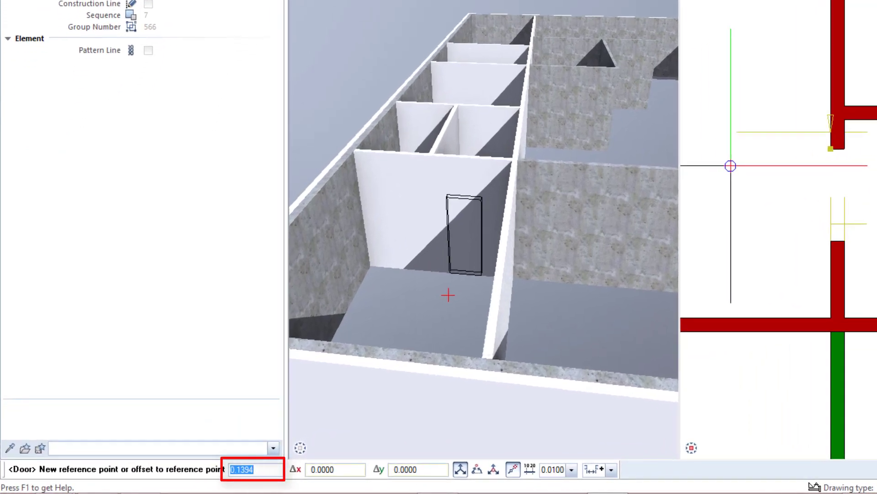
type("0")
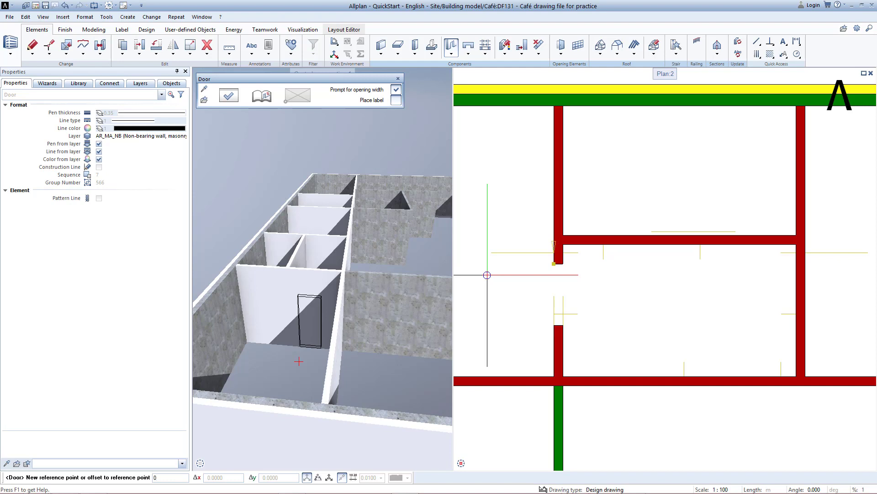
key("Return")
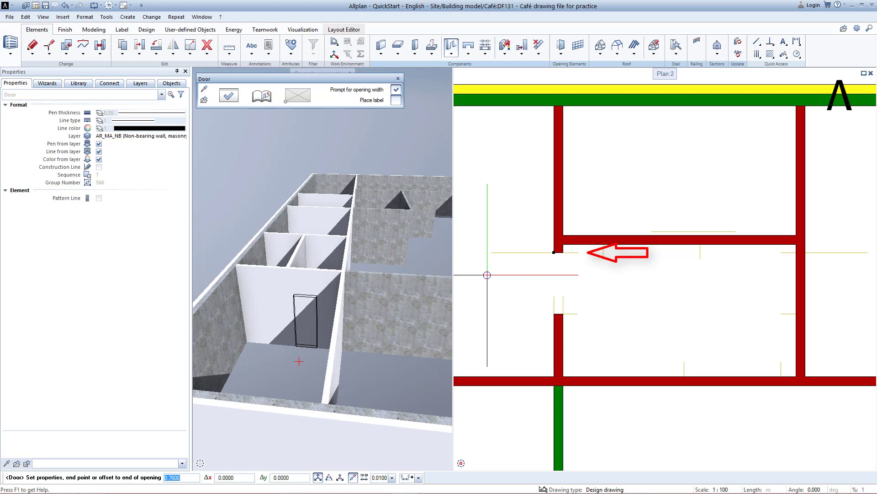
Accept the 0.7600 m opening width and make the door swing east into the room between the first two partitions
key("Return")
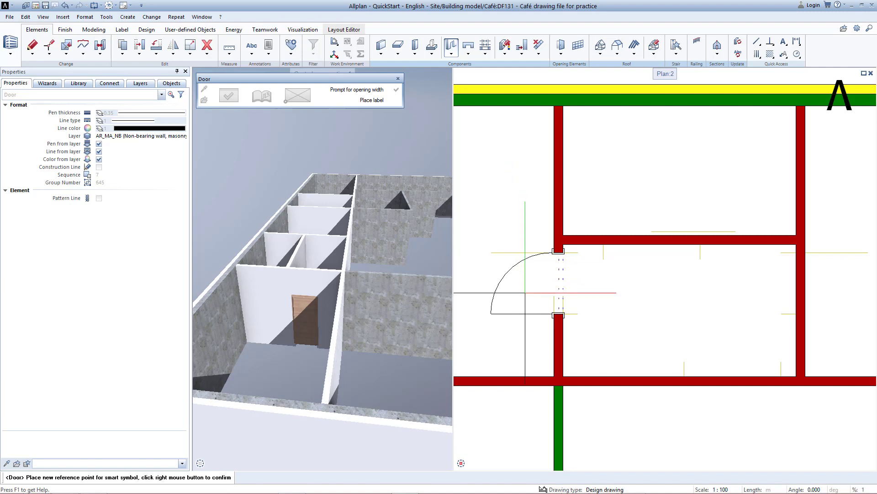
left_click(599, 310)
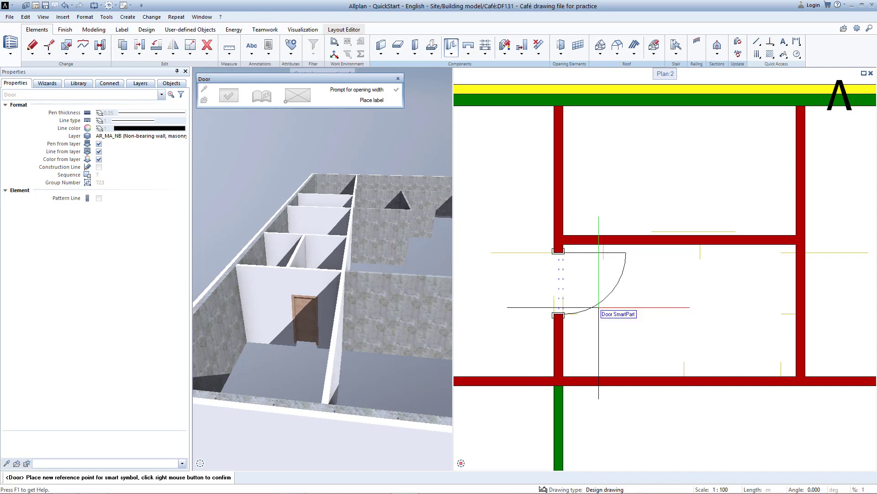
Change the first partition's door to swing west, hinged at the lower end, and confirm its placement
left_click(521, 261)
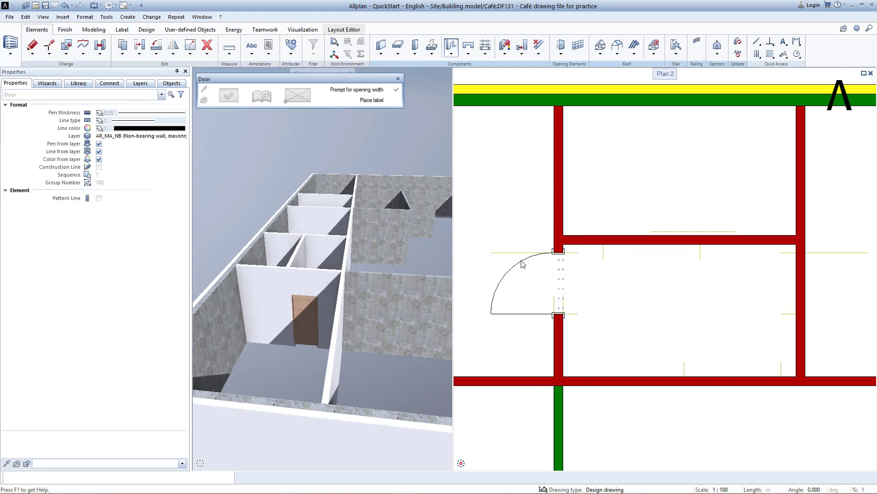
right_click(523, 267)
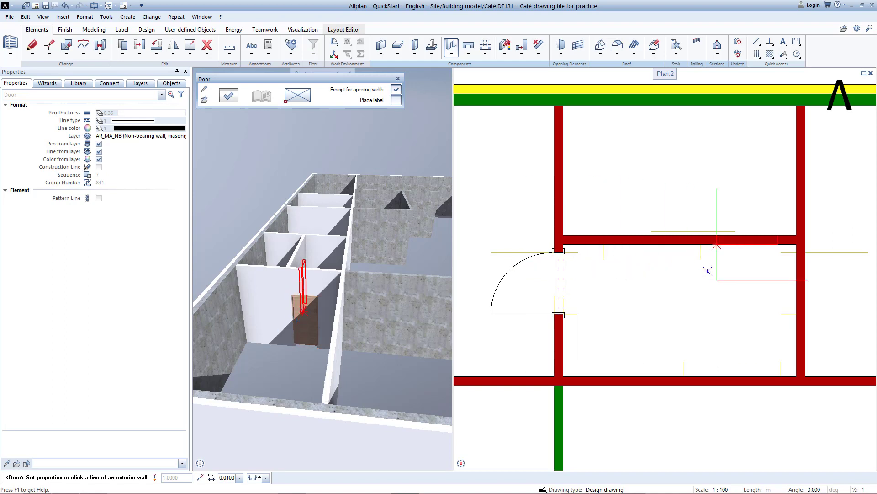
Place a 0.7600 m wide door on the second partition's east face between the two marks below the short cross wall, swinging east
middle_click_drag(766, 292, 627, 289)
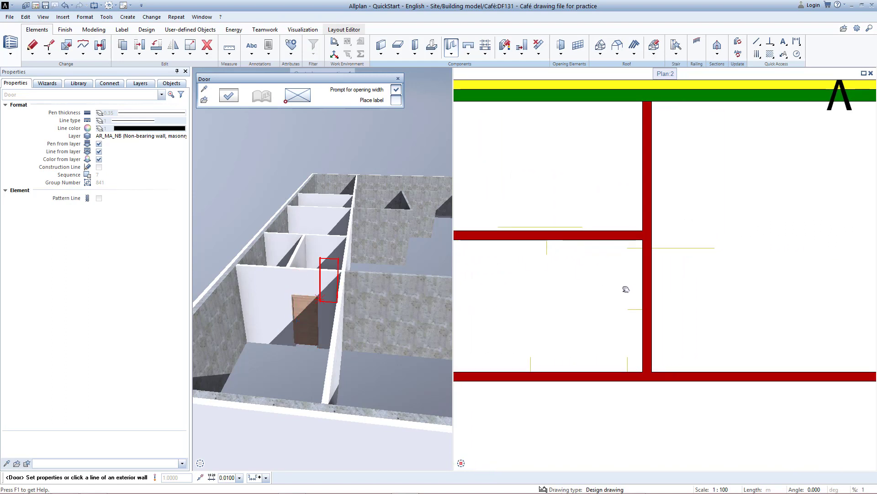
scroll(677, 310, "up", 1)
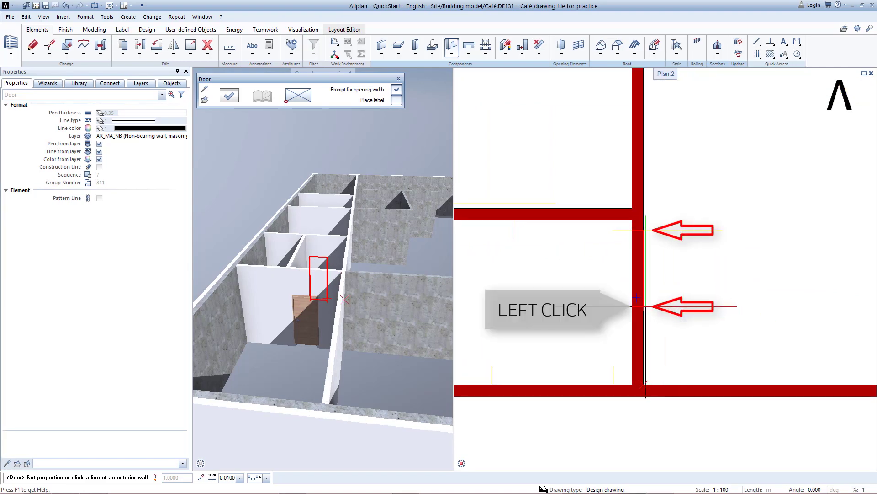
left_click(644, 306)
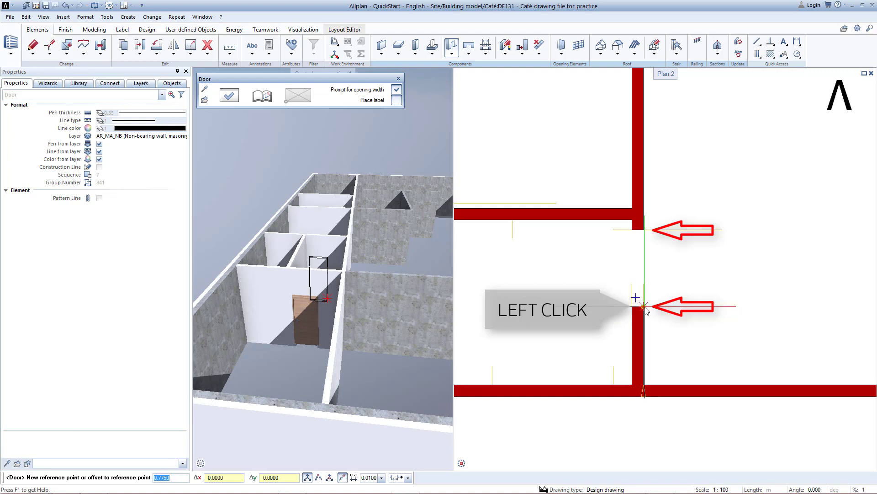
key("Return")
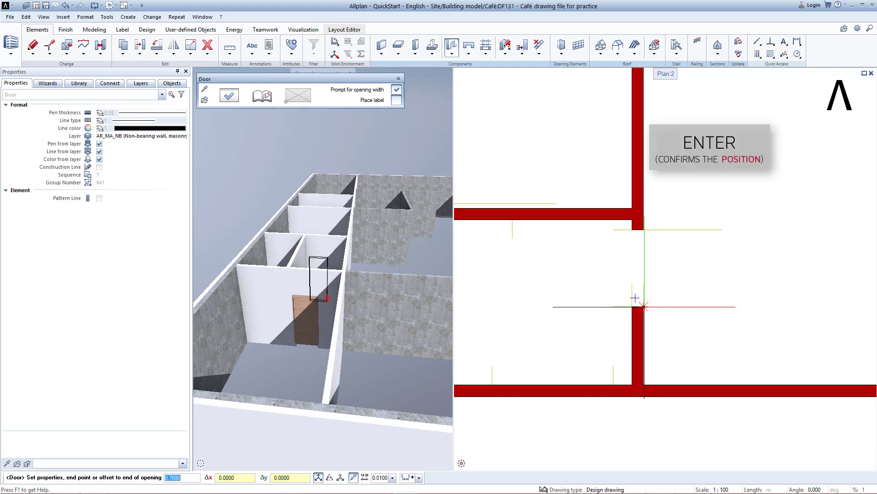
key("Return")
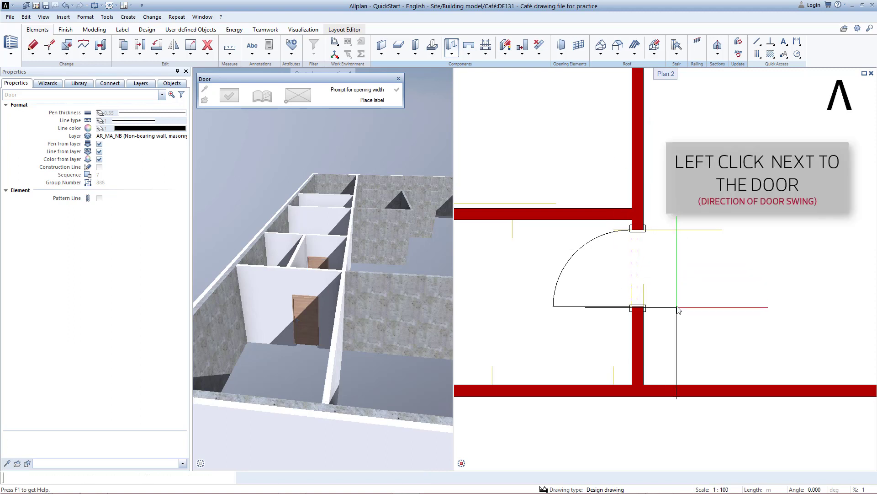
left_click(677, 258)
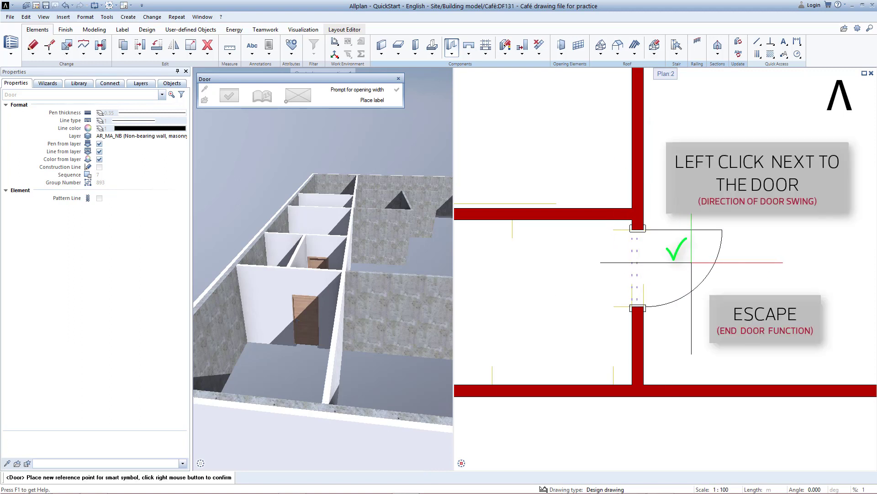
key("Escape")
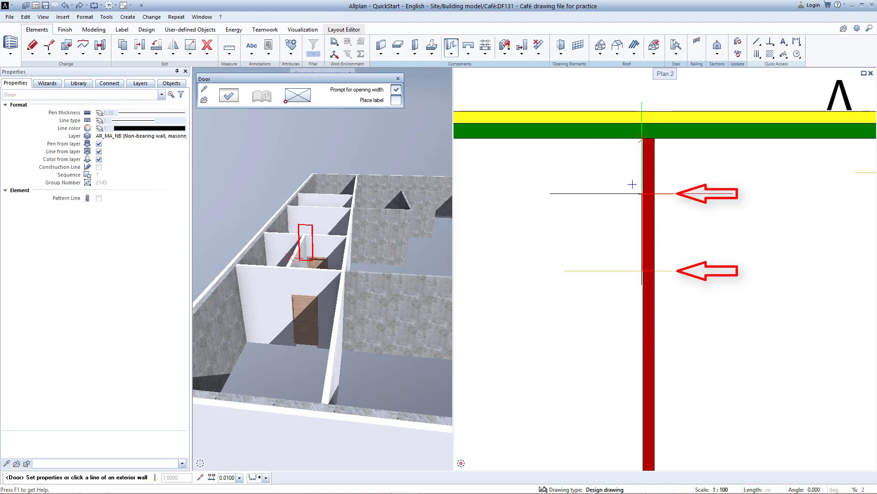
Place a 0.7600 m wide door on the third partition's west face between the marks near the north exterior wall, swinging west
left_click(643, 193)
left_click(643, 193)
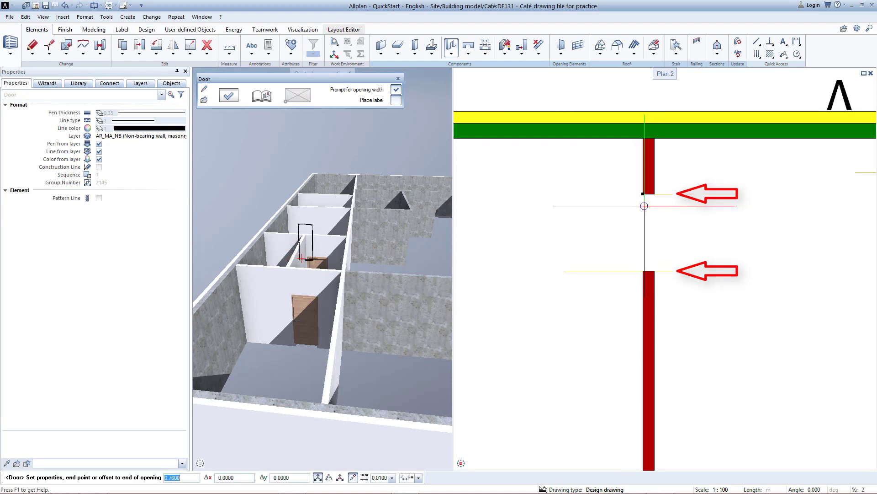
key("Return")
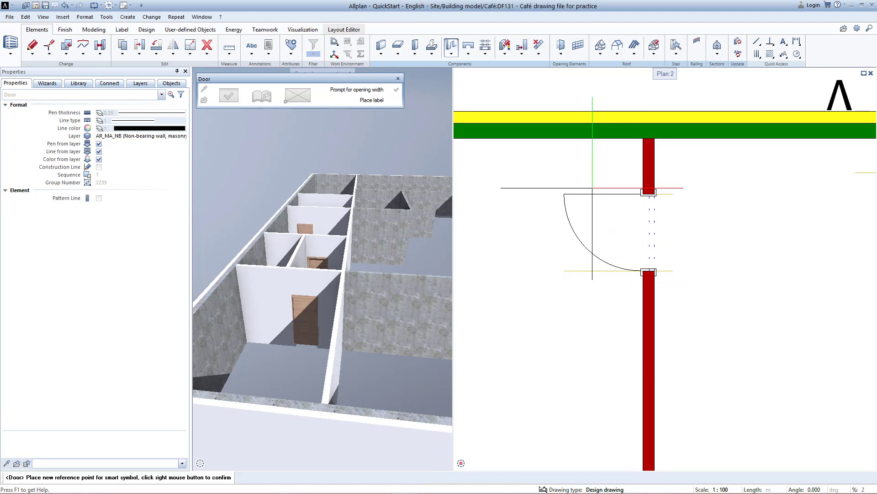
right_click(589, 251)
Place a door opening on the west face of the fourth partition, running south from the upper mark near the north exterior wall
scroll(769, 248, "down", 2)
middle_click_drag(782, 249, 590, 244)
scroll(688, 195, "up", 2)
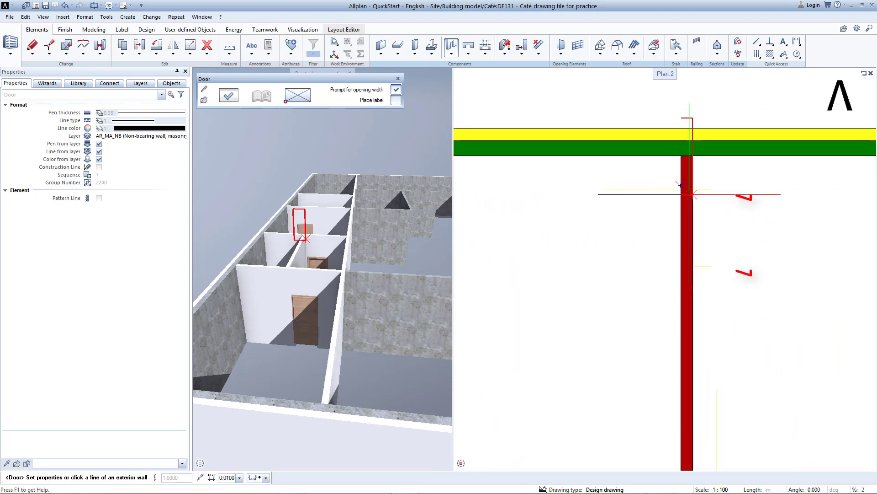
left_click(682, 190)
key("Return")
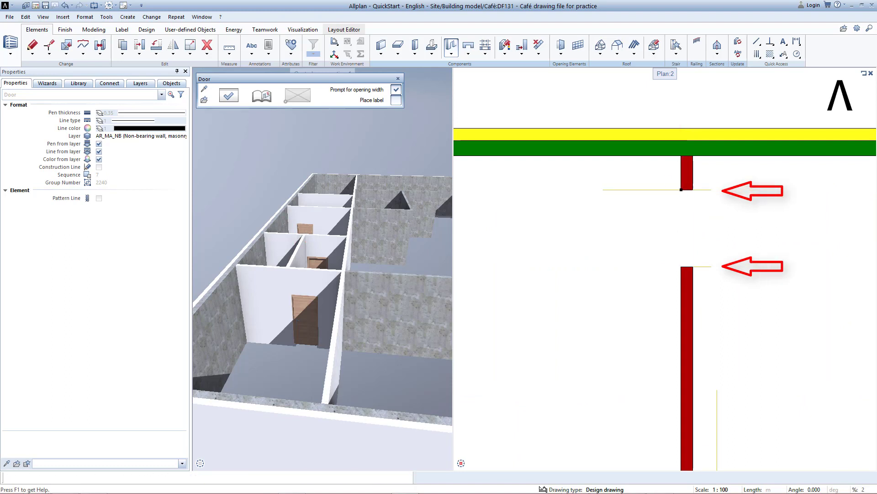
key("Return")
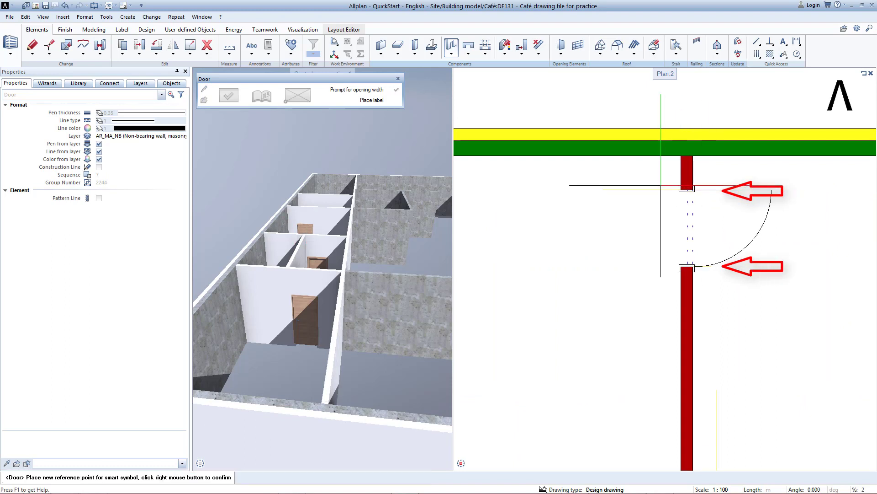
Make the fourth partition's door swing west, hinged at its upper end, and confirm its placement
left_click(661, 186)
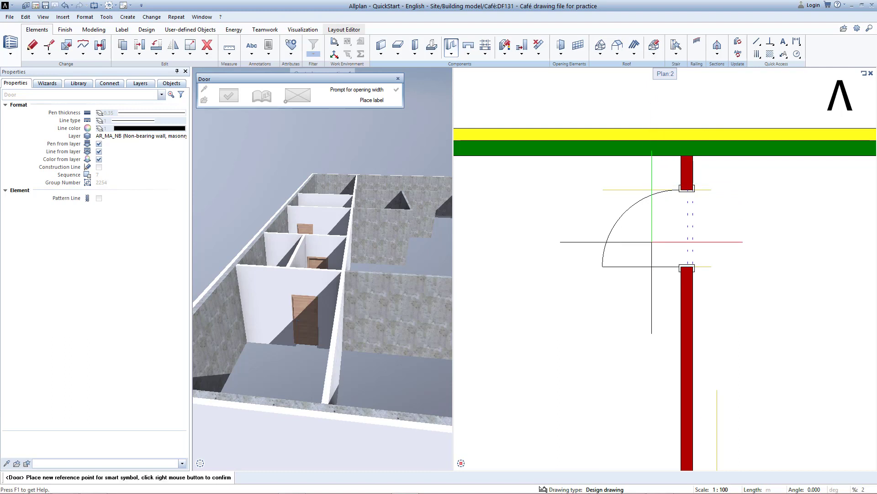
left_click(649, 277)
scroll(683, 325, "down", 3)
mouse_move(609, 385)
middle_mouse_down()
mouse_move(558, 281)
mouse_move(488, 299)
middle_mouse_up()
scroll(626, 325, "up", 2)
right_click(652, 330)
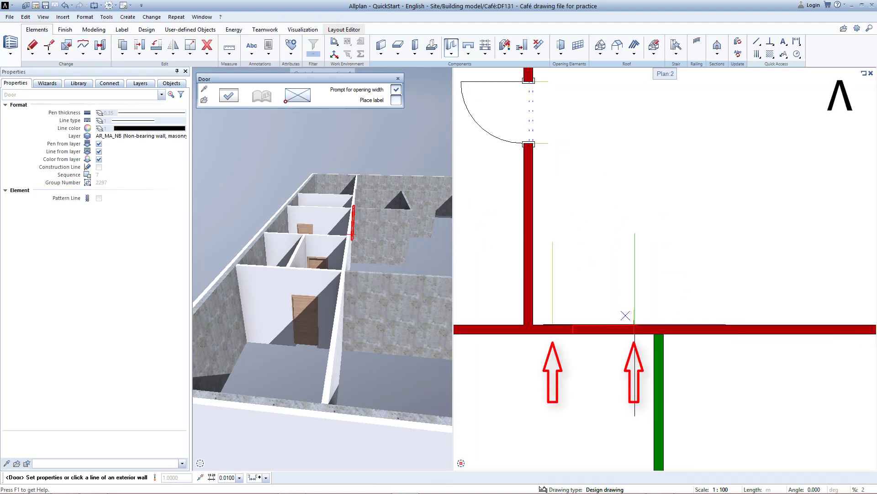
Place a door in the long horizontal partition between the marks just east of the fourth partition, swinging north and hinged at its west end
left_click(634, 326)
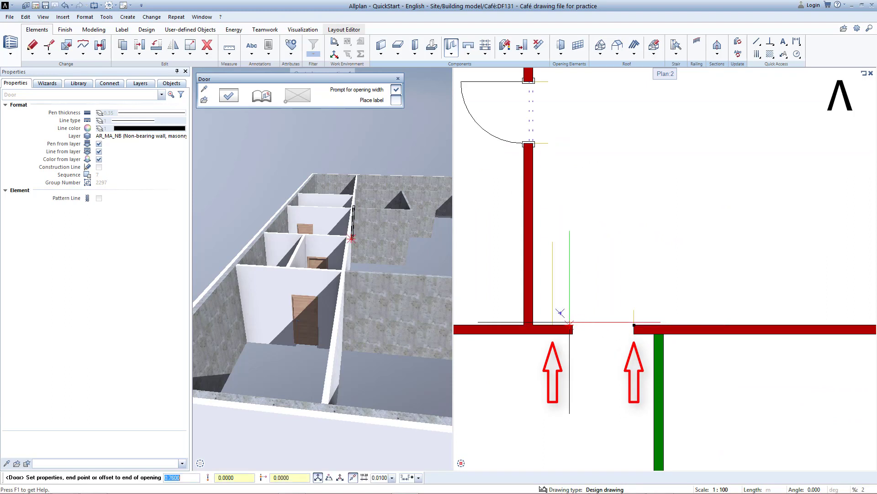
left_click(553, 326)
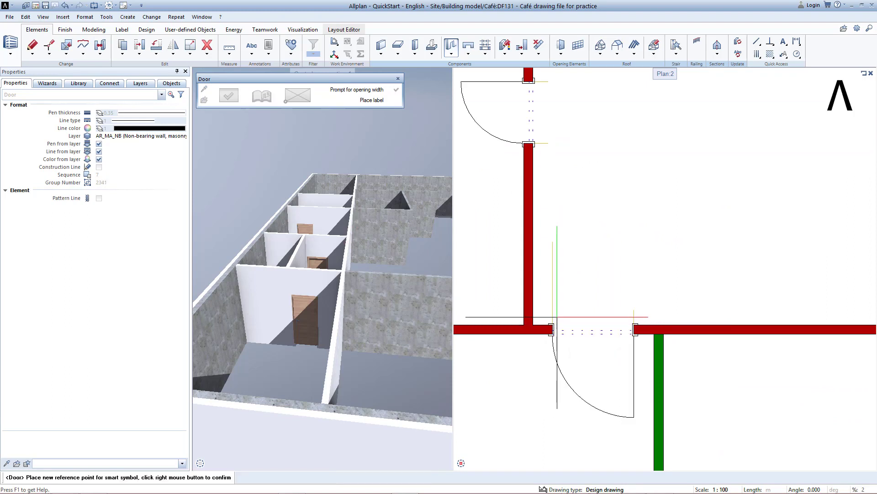
left_click(551, 294)
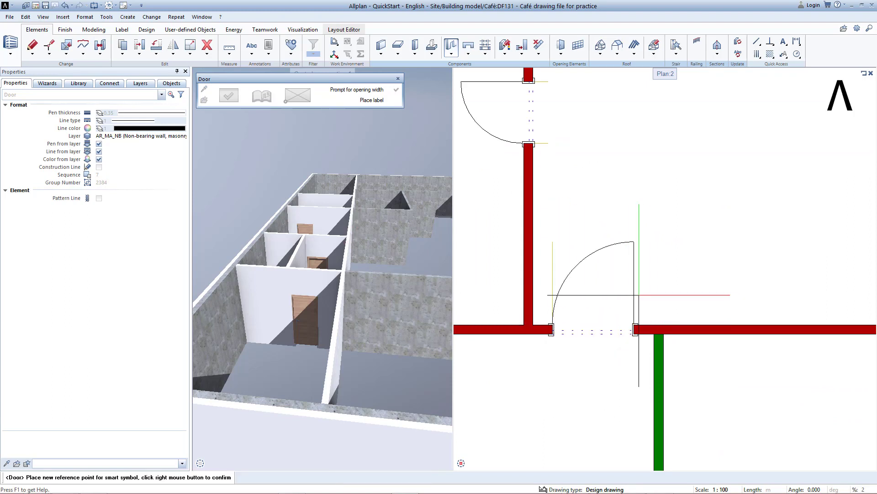
left_click(638, 295)
scroll(574, 370, "down", 3)
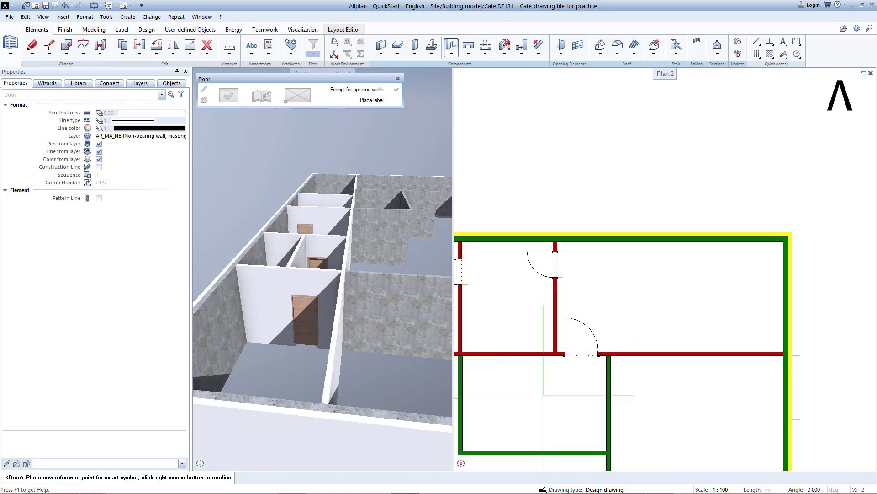
right_click(577, 400)
Insert a door on the east face of the concrete wall below the third partition, spanning the lower to the upper mark
scroll(590, 395, "up", 5)
scroll(567, 313, "up", 1)
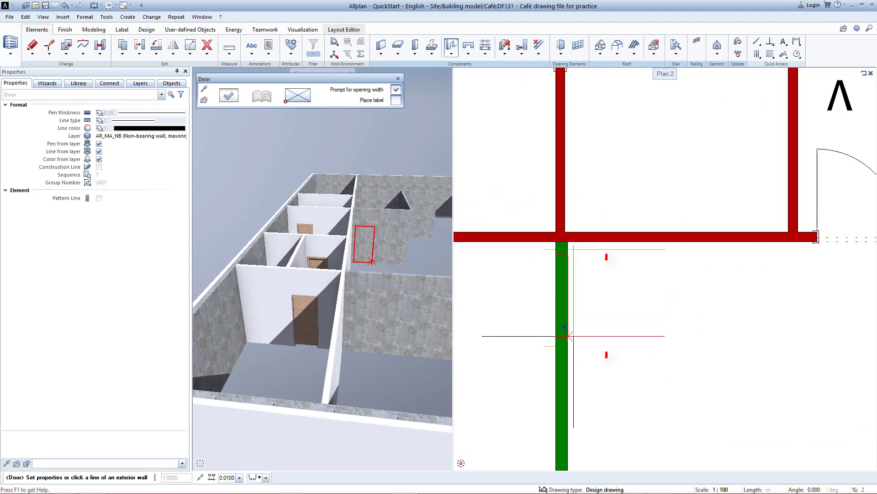
left_click(568, 345)
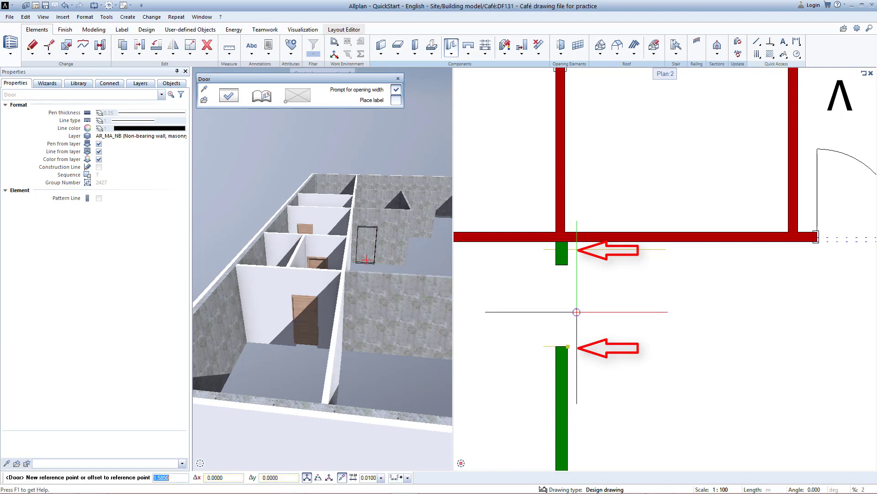
key("Return")
left_click(568, 249)
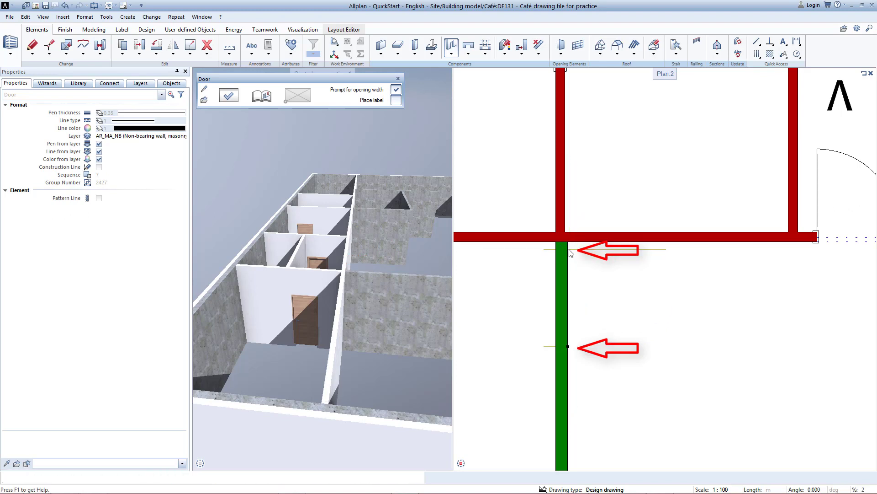
key("Return")
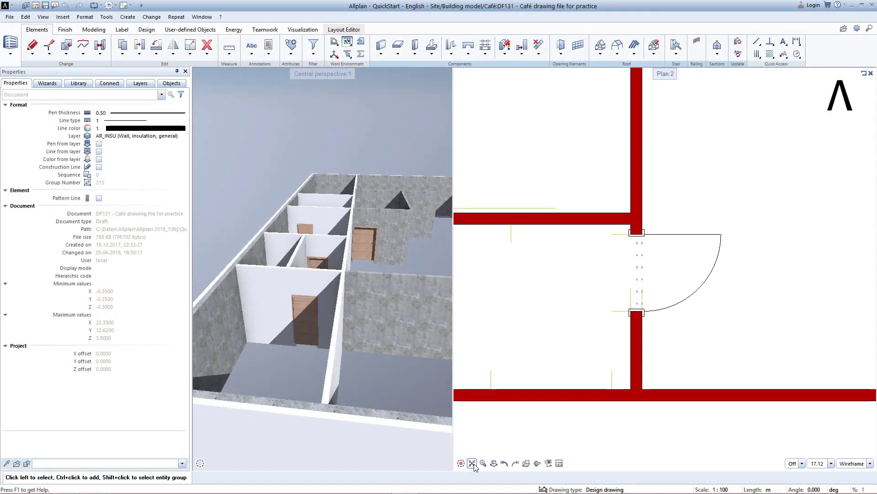
Take the floor-to-ceiling window from the café ground floor wizard and place it between the west exterior wall's marks just below the long horizontal partition
left_click(472, 463)
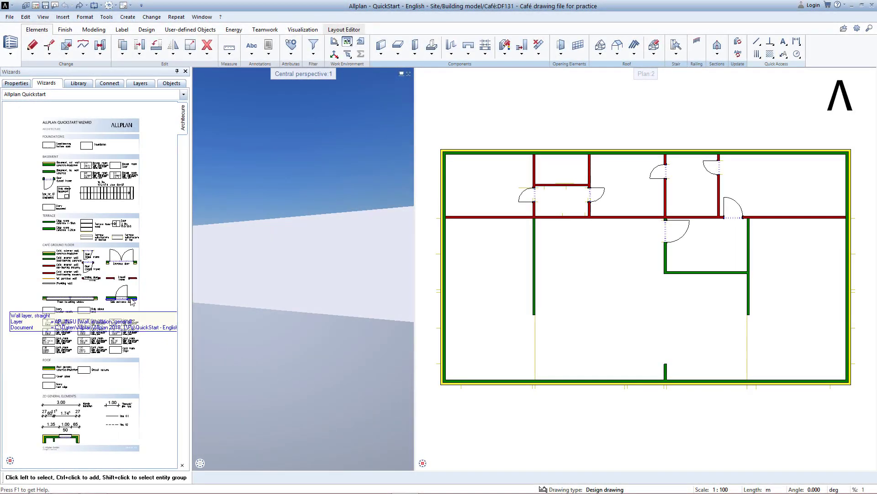
scroll(52, 304, "up", 4)
scroll(52, 304, "up", 2)
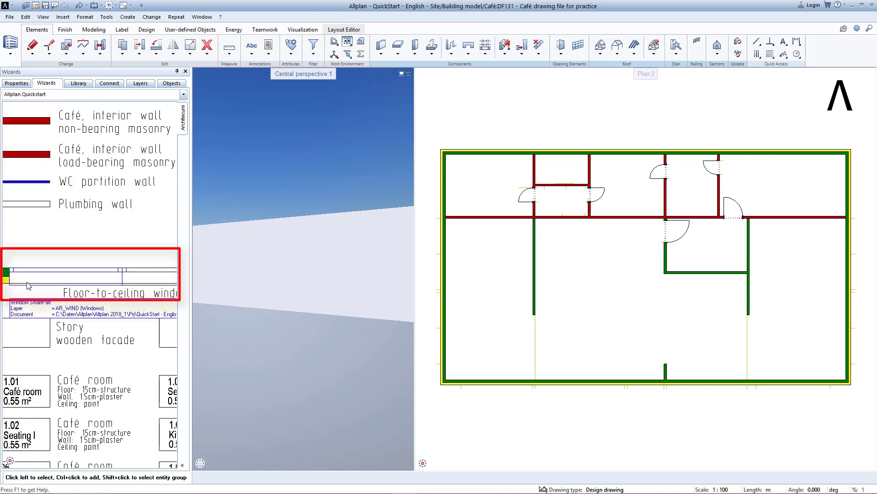
left_click(25, 280)
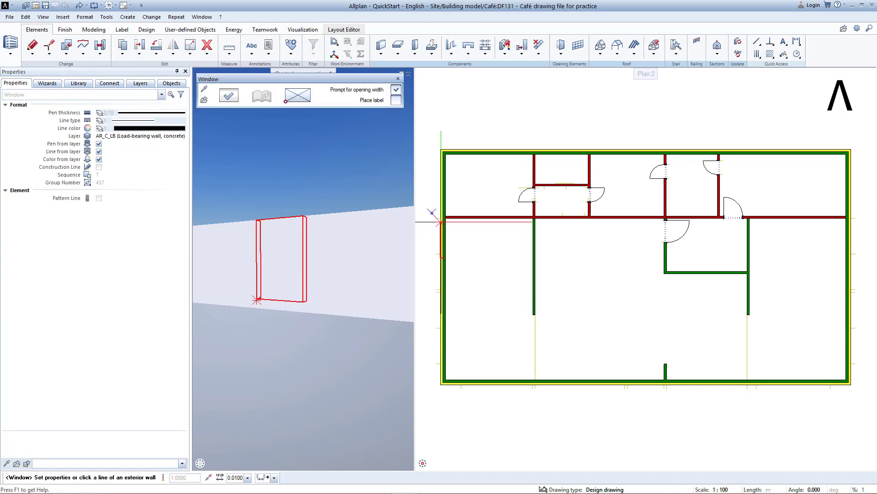
scroll(442, 218, "up", 4)
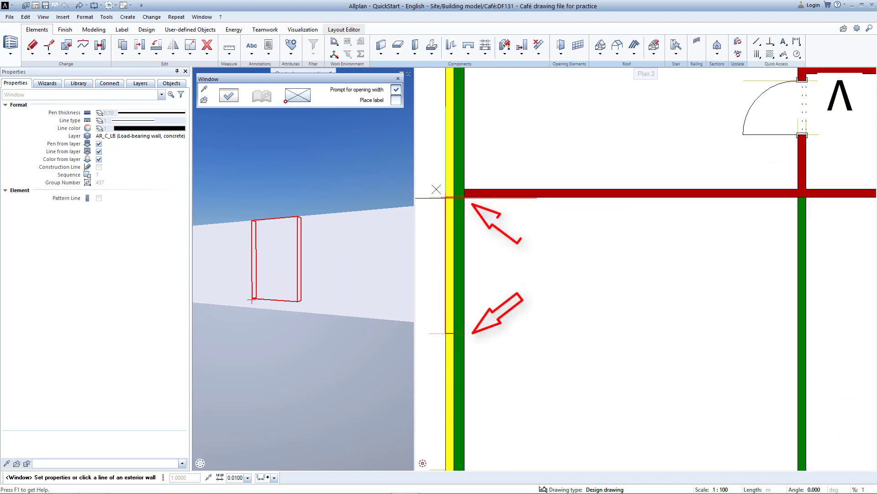
left_click(436, 189)
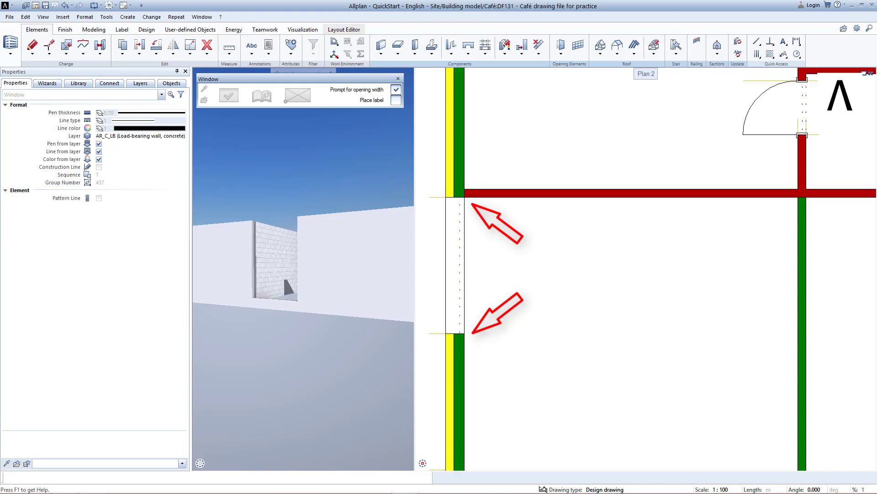
right_click(444, 210)
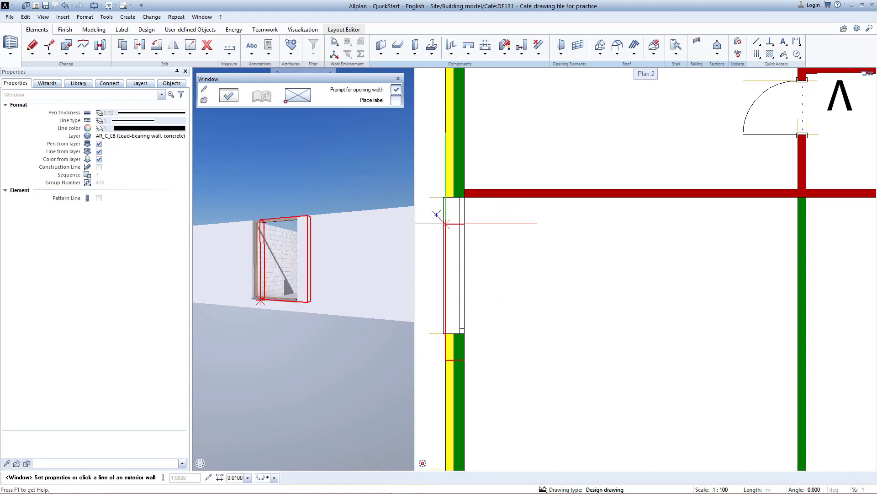
Switch the window's anchor point to its other lower corner and place a second window directly south of the first, ending at the next mark
scroll(437, 247, "down", 2)
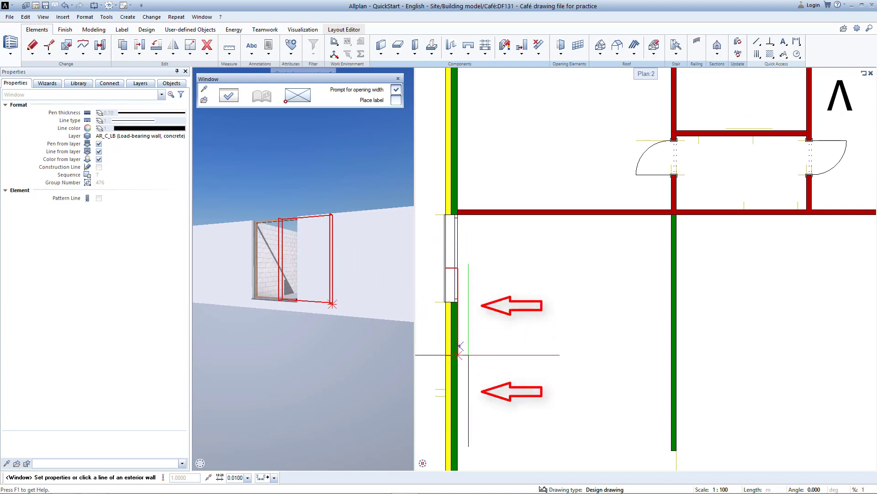
left_click(310, 103)
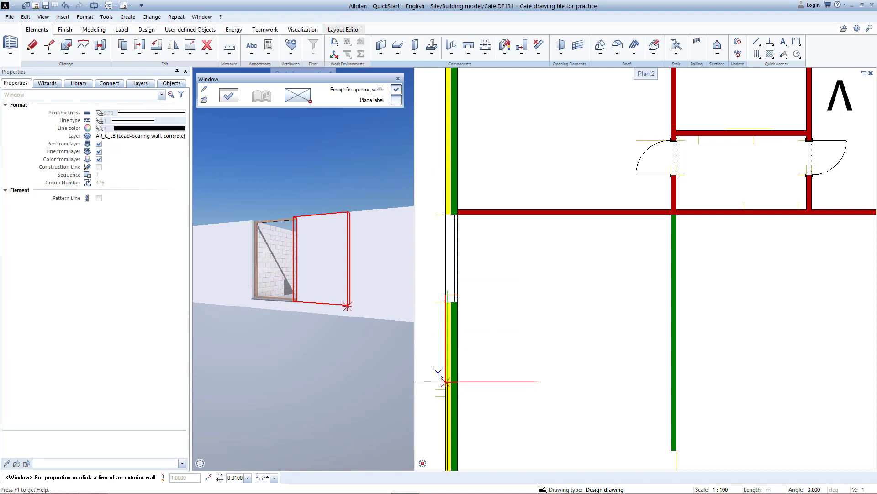
left_click(446, 389)
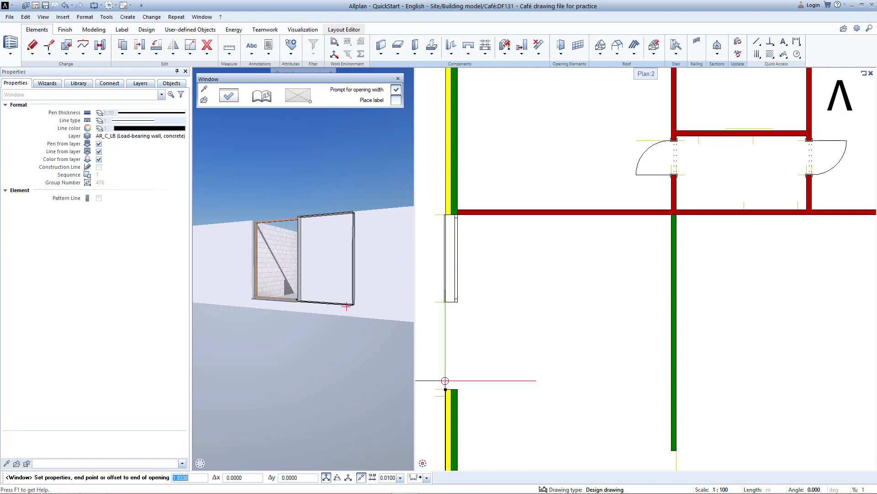
left_click(445, 380)
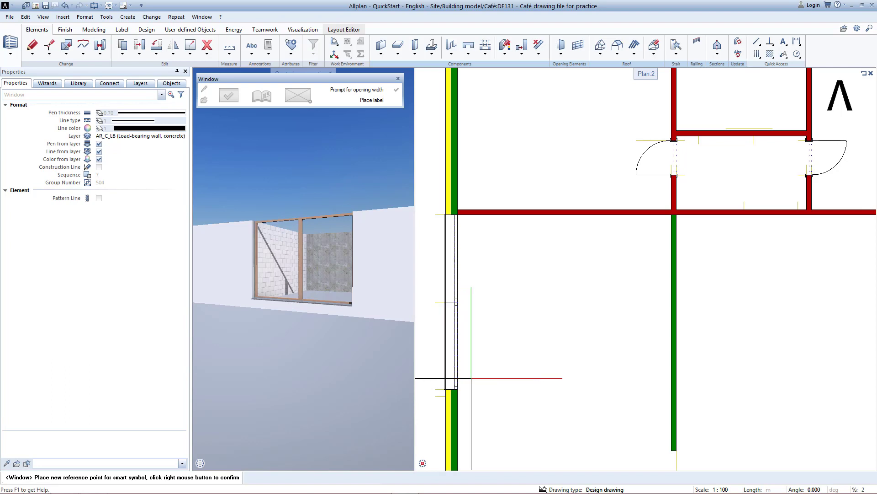
scroll(471, 378, "down", 2)
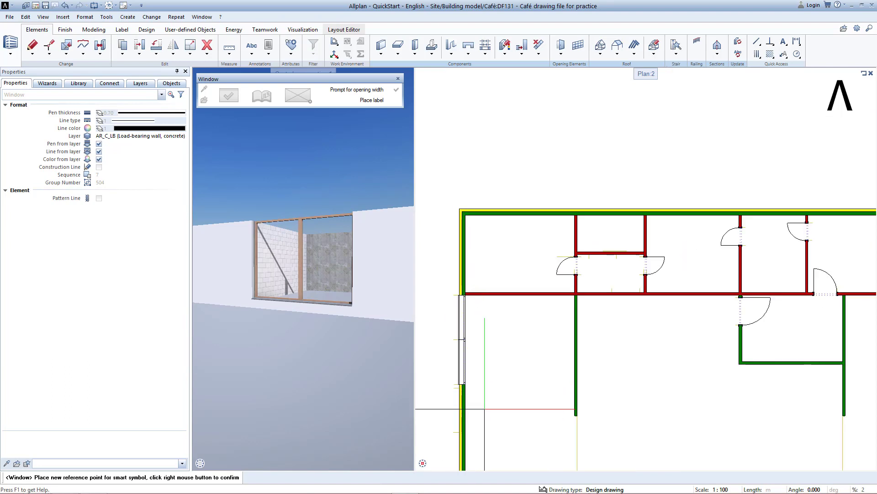
Place a third floor-to-ceiling window in the west exterior wall, anchored at the southernmost mark and extending north to the next mark
middle_click_drag(484, 409, 489, 335)
scroll(455, 363, "up", 1)
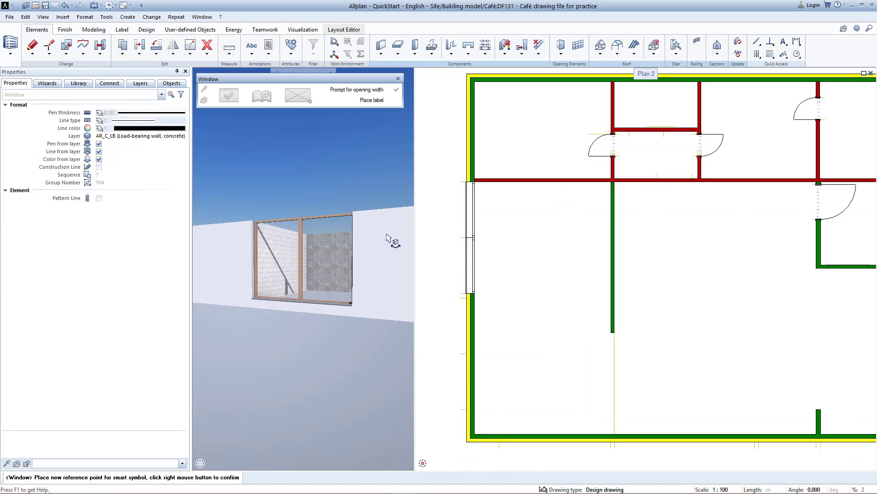
right_click(386, 237)
left_click(464, 407)
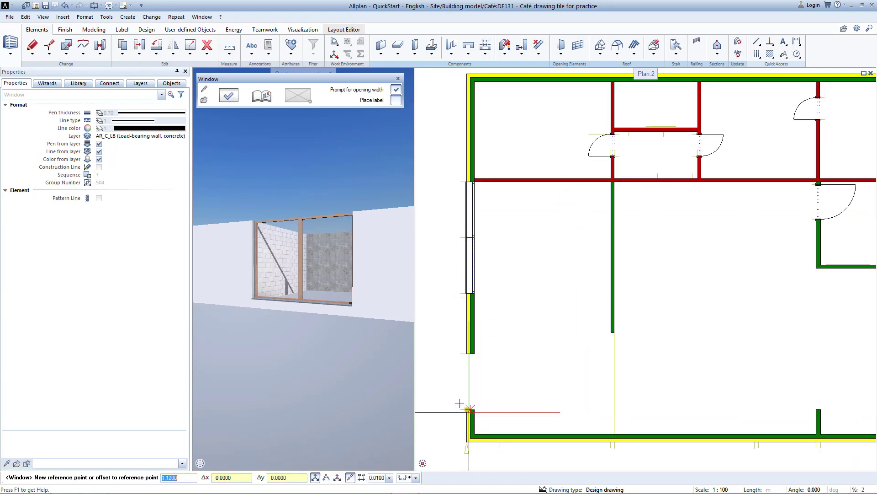
key("Return")
key("Return")
Switch the window's anchor back to its other lower corner and place a fourth window filling the gap north of the third, leaving the narrow pier
right_click(287, 109)
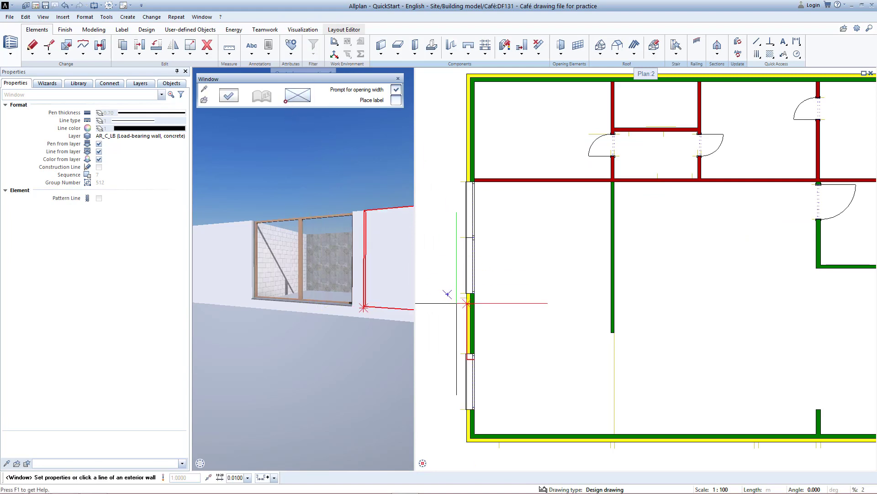
left_click(464, 303)
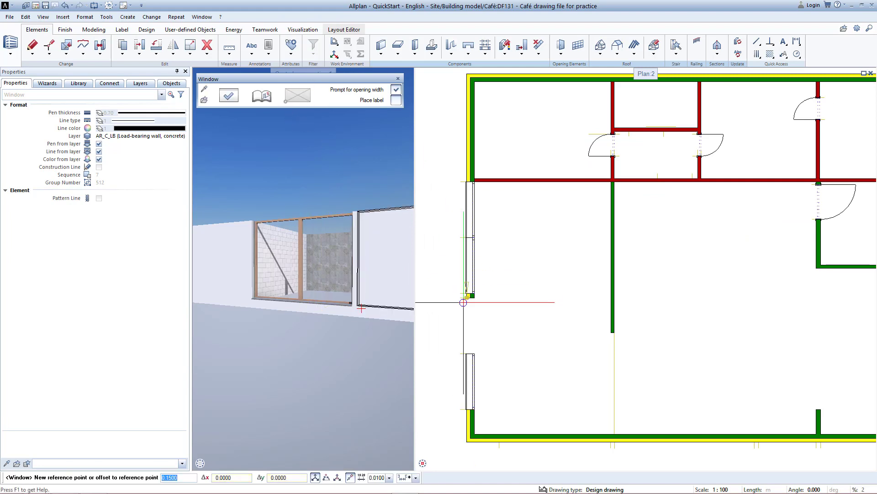
key("Return")
key("Return")
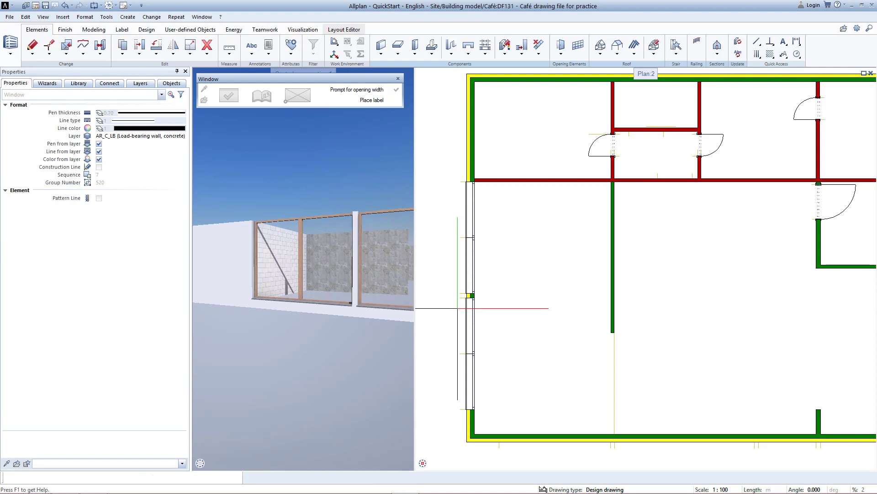
Place a window in the south exterior wall from the mark near the southwest corner to the mark below the first concrete partition
scroll(519, 383, "down", 2)
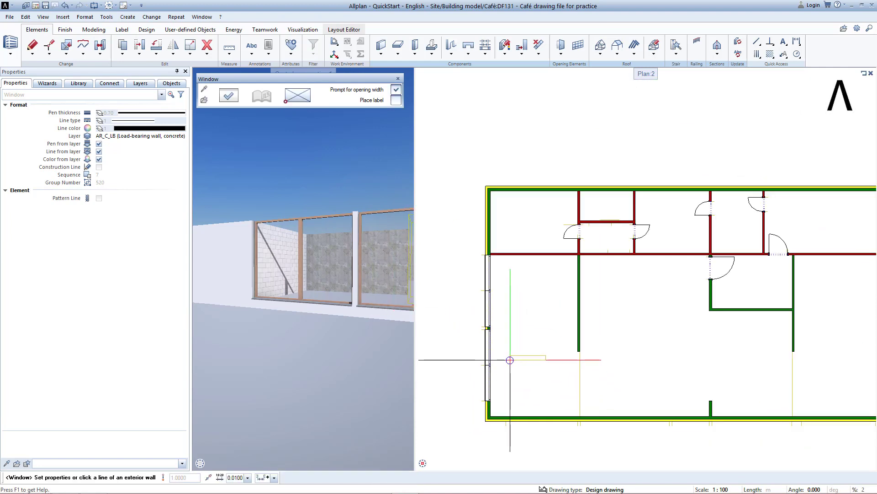
middle_click_drag(525, 451, 515, 385)
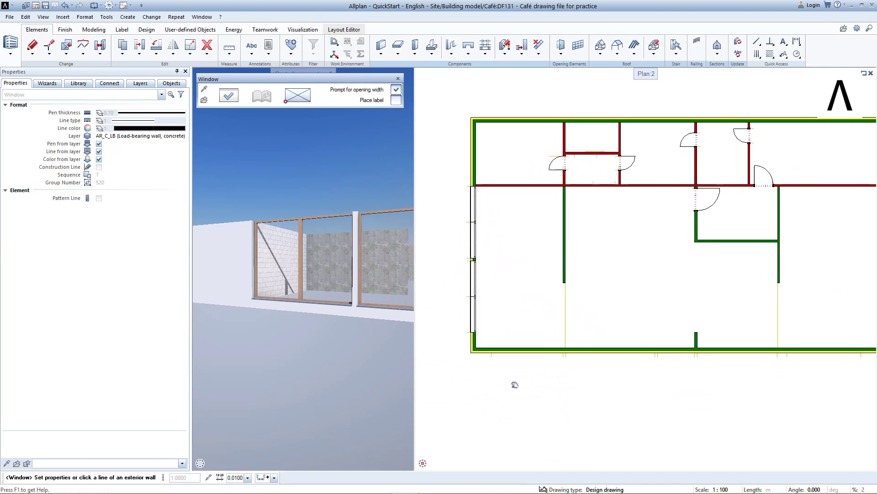
scroll(496, 361, "up", 1)
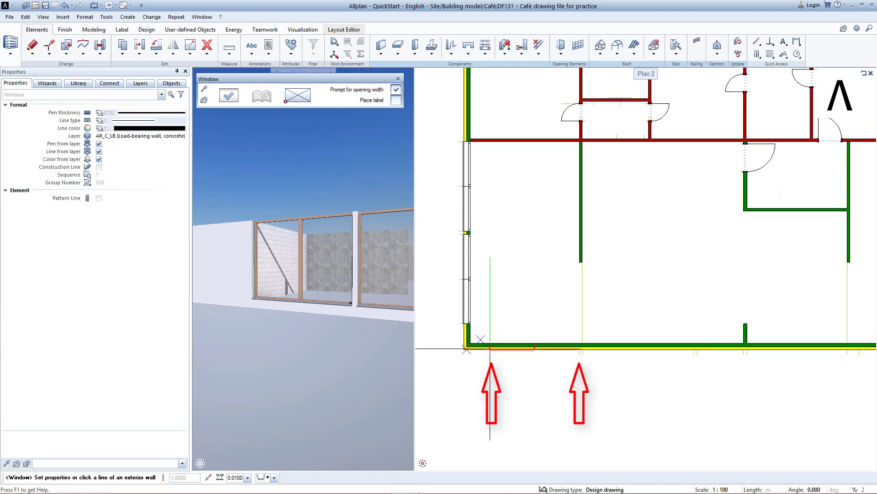
left_click(490, 349)
left_click(491, 352)
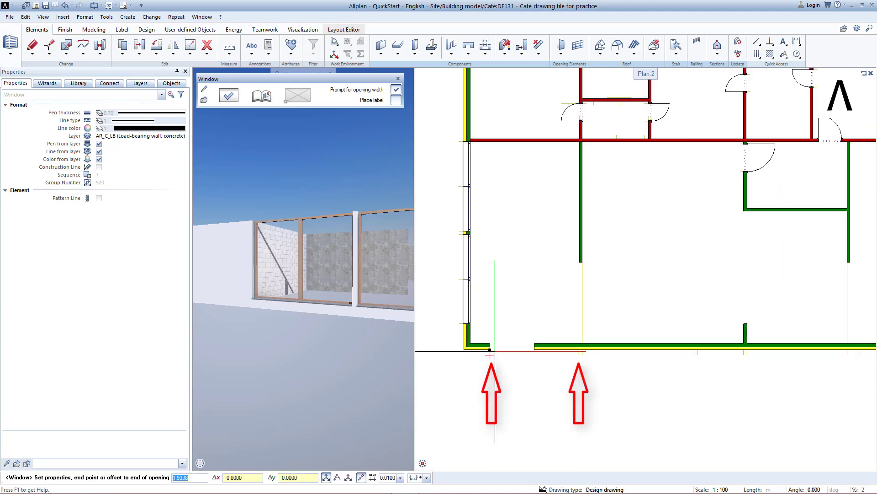
left_click(580, 351)
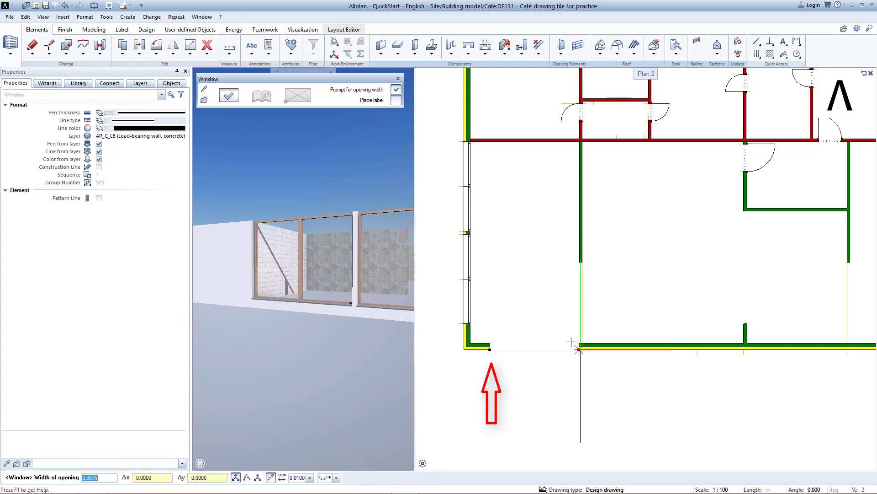
key("Return")
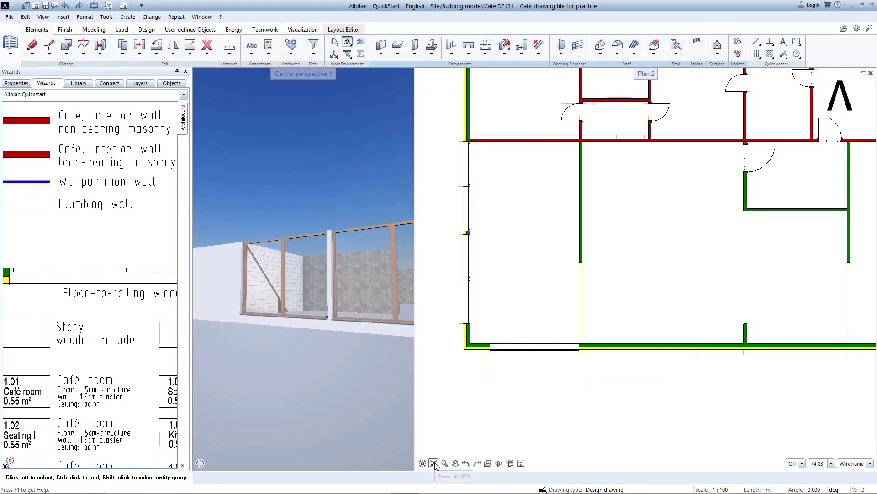
Take the floor-to-ceiling window from the wizard again and place it in the south wall from just east of the narrow pier to the next mark
left_click(434, 463)
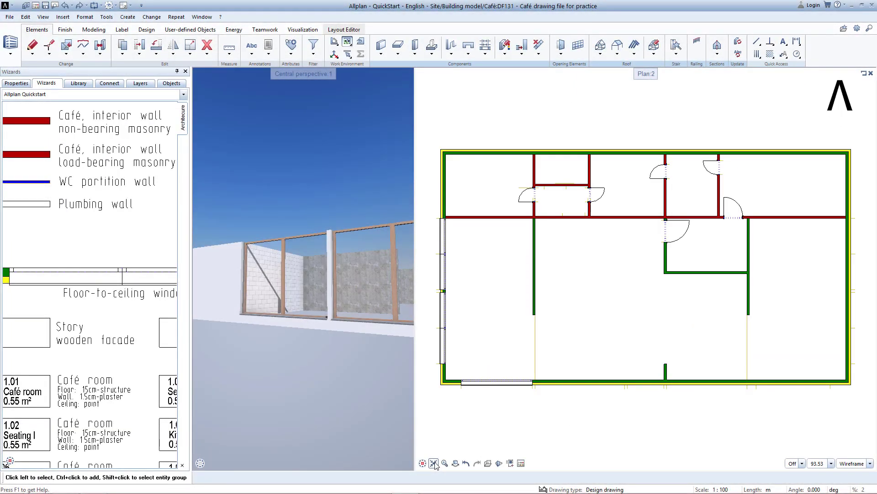
left_click_drag(340, 380, 484, 355)
scroll(366, 357, "down", 5)
scroll(404, 349, "down", 3)
middle_click_drag(372, 339, 332, 335)
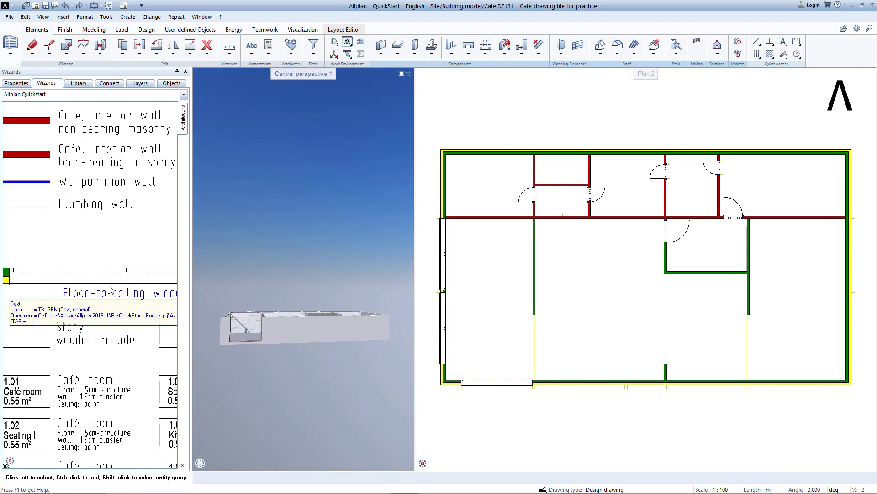
left_click(27, 277)
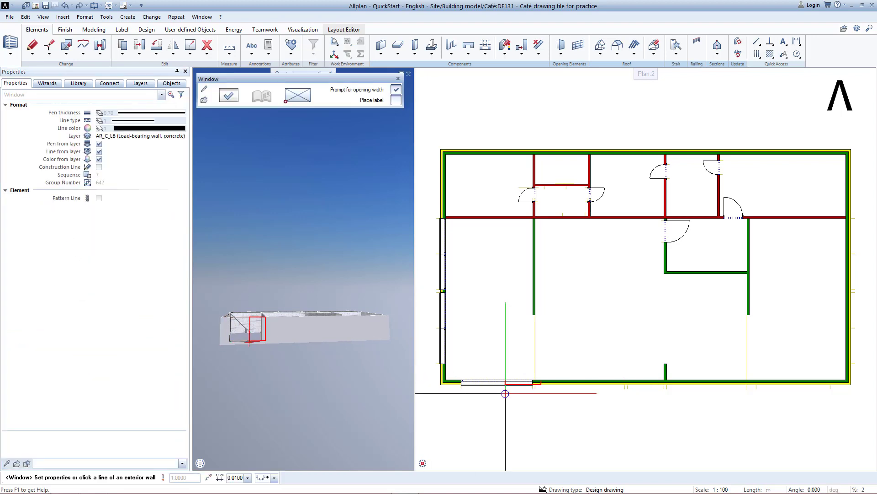
scroll(533, 380, "up", 5)
left_click(522, 369)
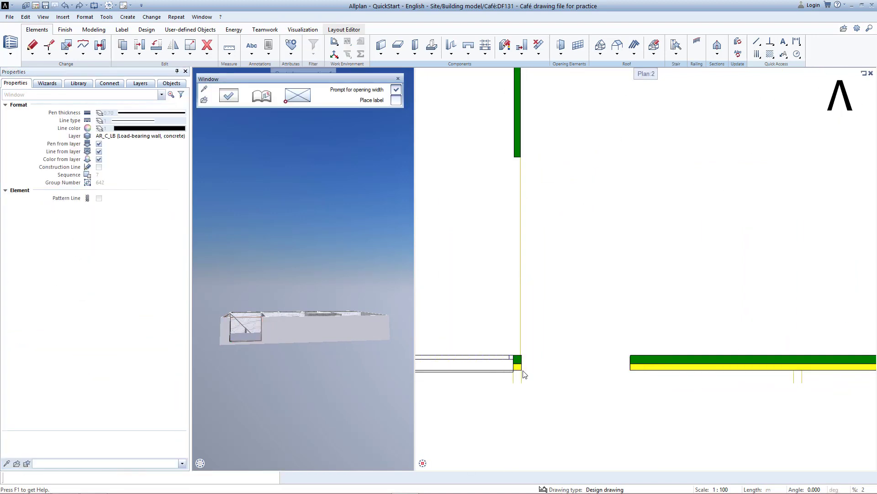
left_click(522, 370)
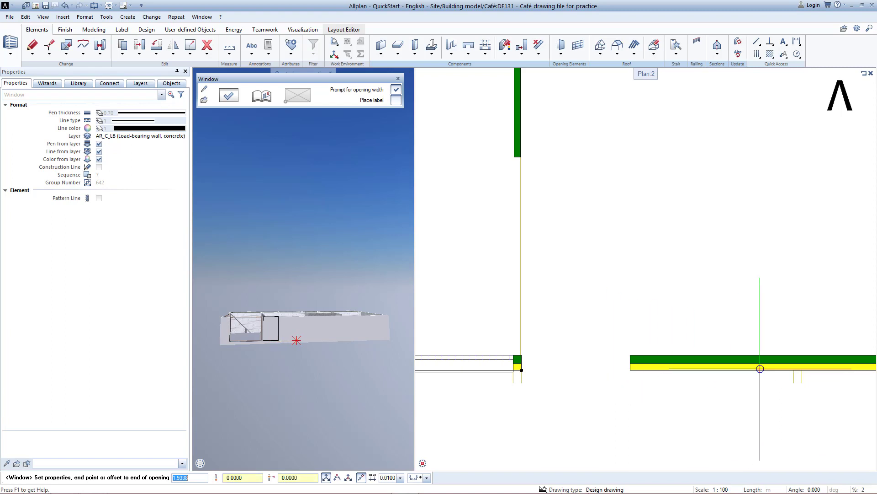
left_click(795, 369)
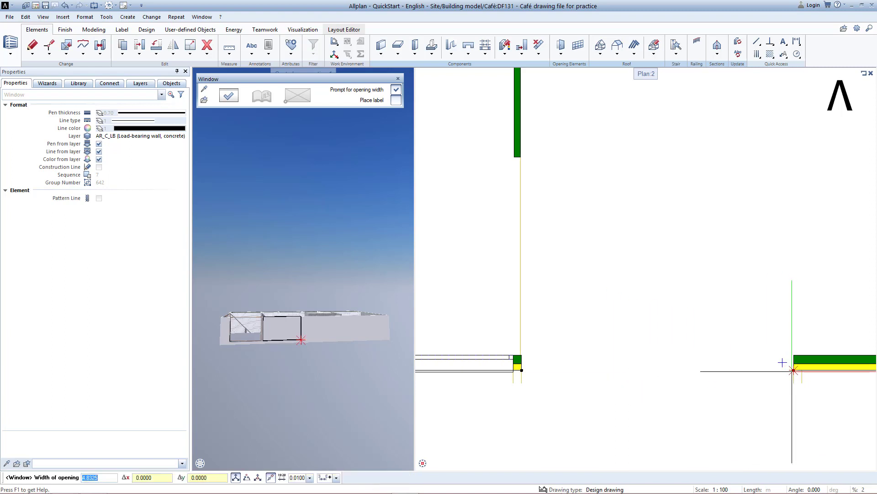
key("Return")
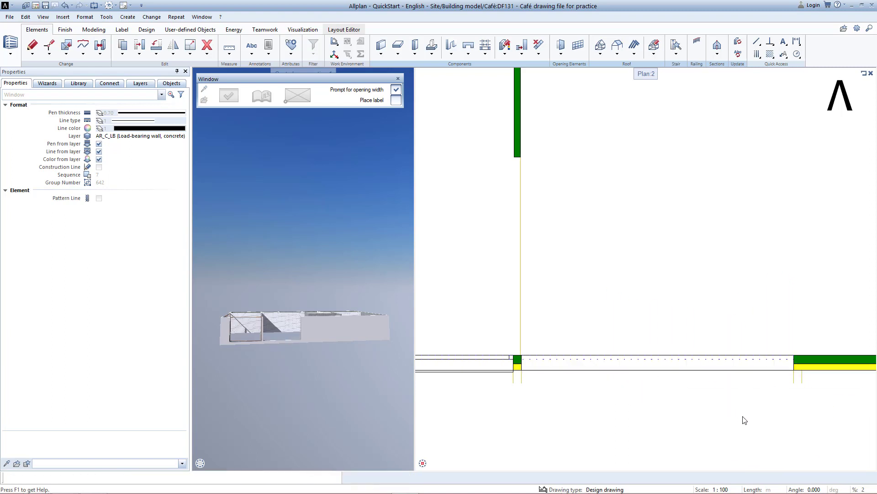
right_click(742, 412)
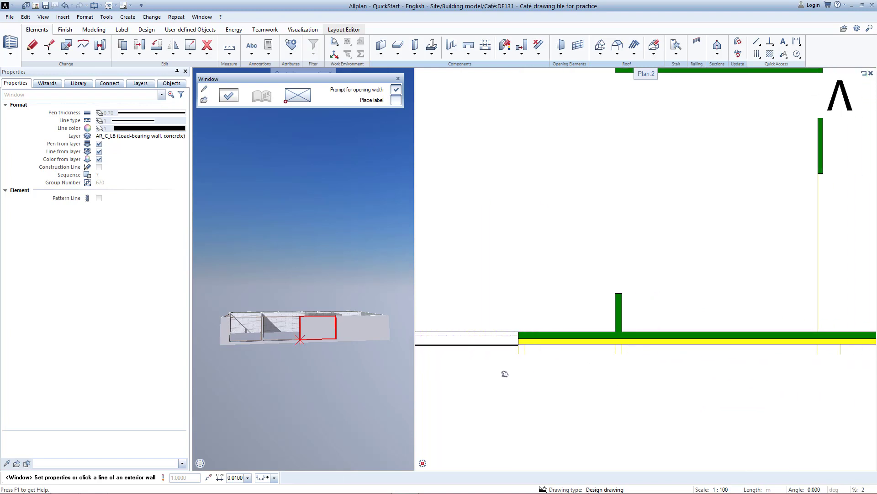
Place a south-wall window from the east face of the short wall stub to the mark below the eastern concrete partition
left_click(574, 342)
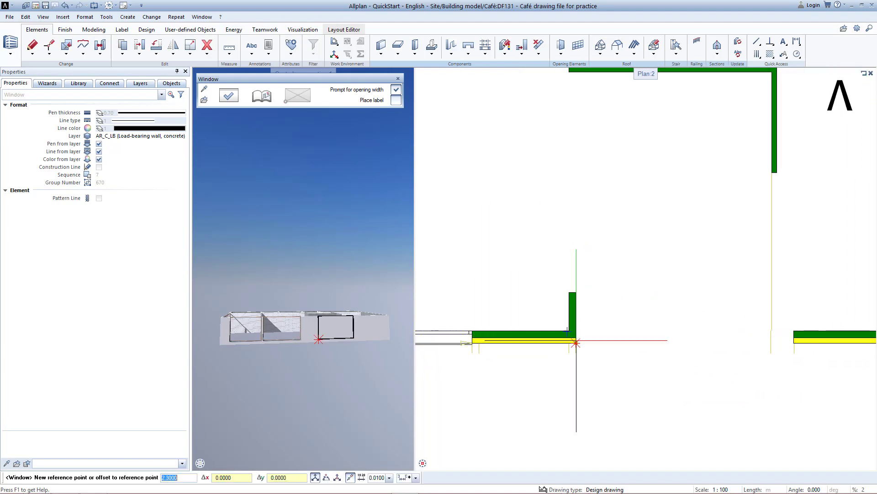
left_click(777, 348)
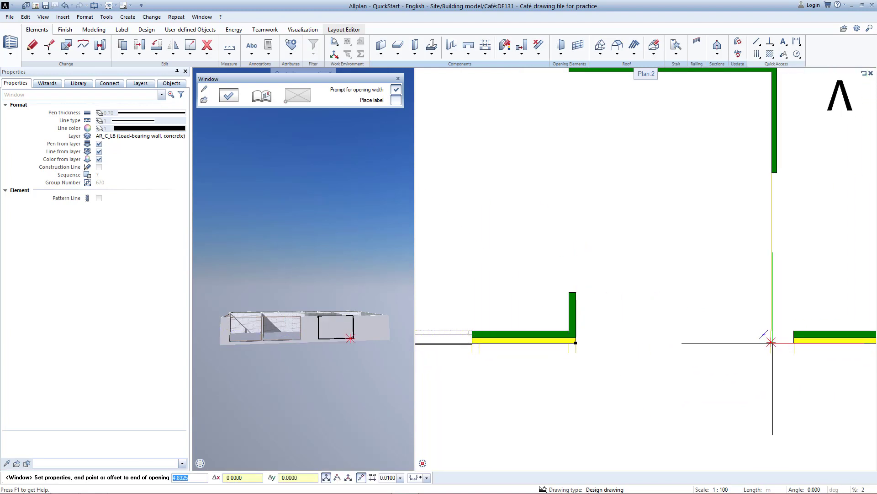
left_click(771, 342)
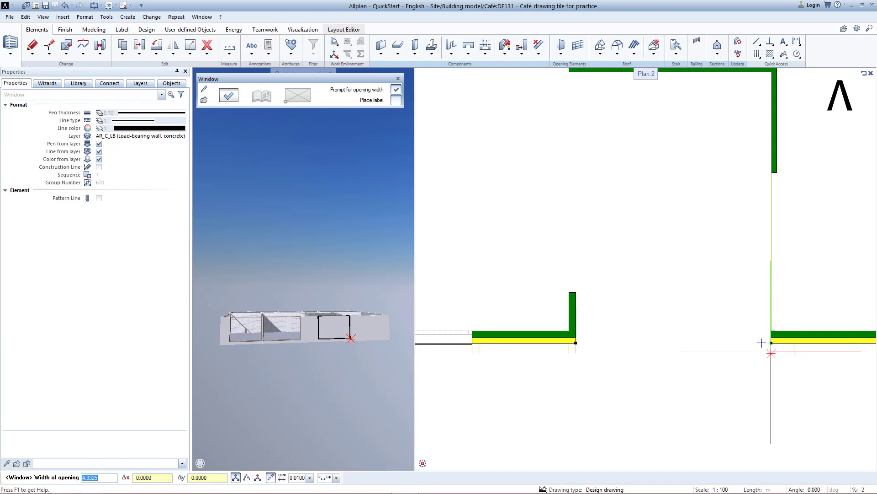
key("Return")
Place the last south-wall window between the mark east of the partition pier and the mark near the southeast corner, and finish window placement
middle_click_drag(793, 349, 554, 333)
left_click(553, 335)
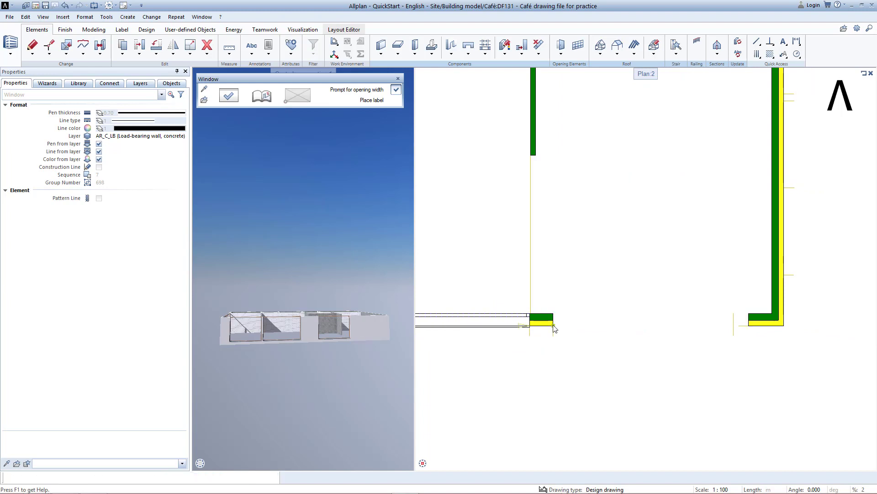
key("Return")
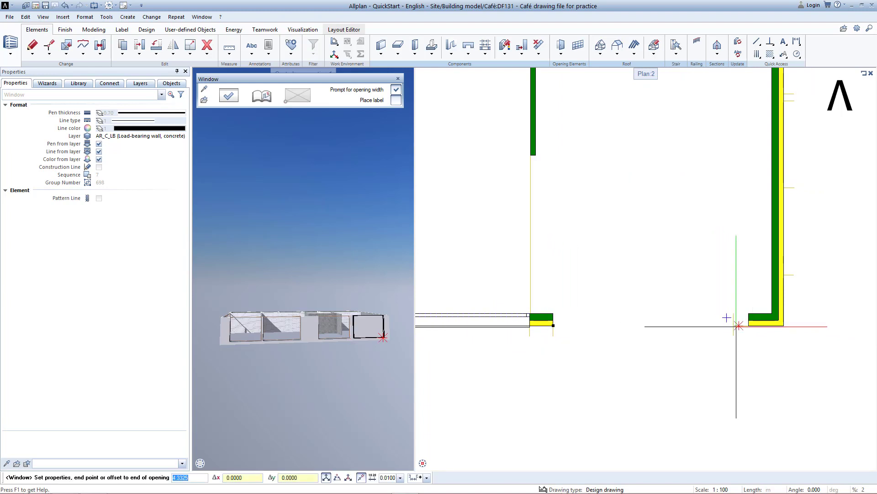
left_click(732, 323)
key("Return")
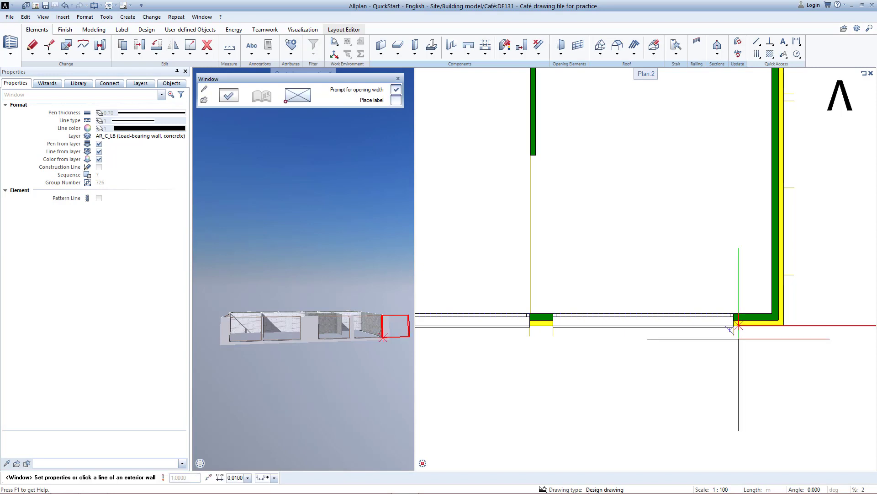
left_click(433, 463)
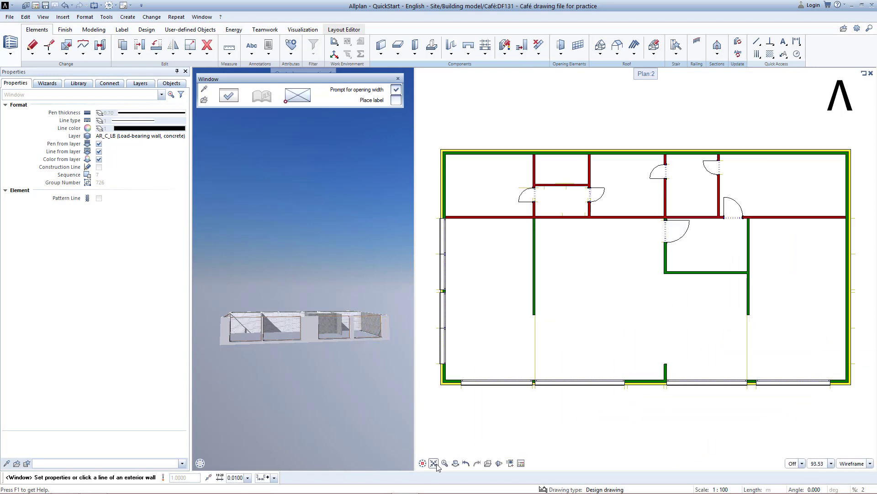
key("Escape")
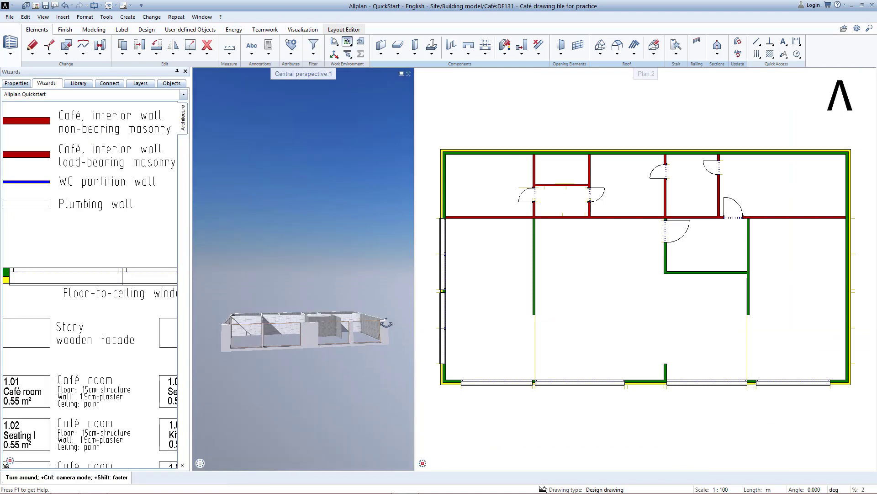
Examine the placed doors and floor-to-ceiling windows in the 3D perspective from above and close up
left_click_drag(329, 371, 316, 323)
scroll(330, 333, "up", 6)
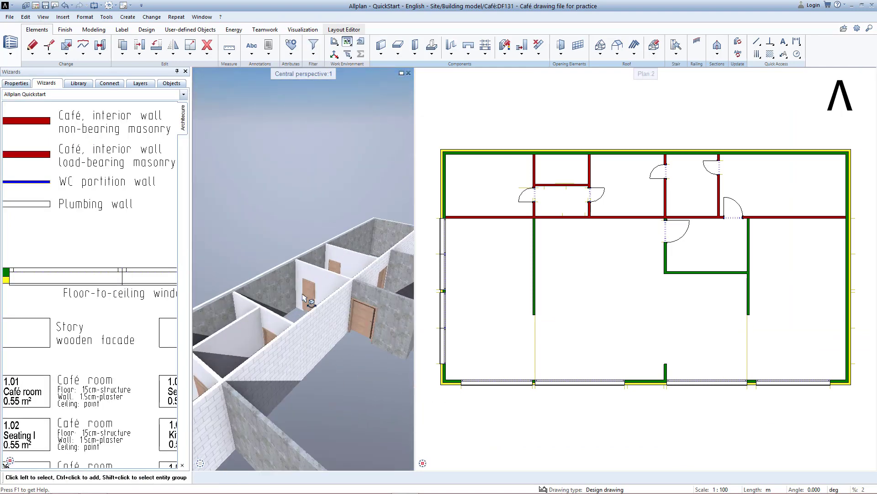
scroll(307, 294, "up", 3)
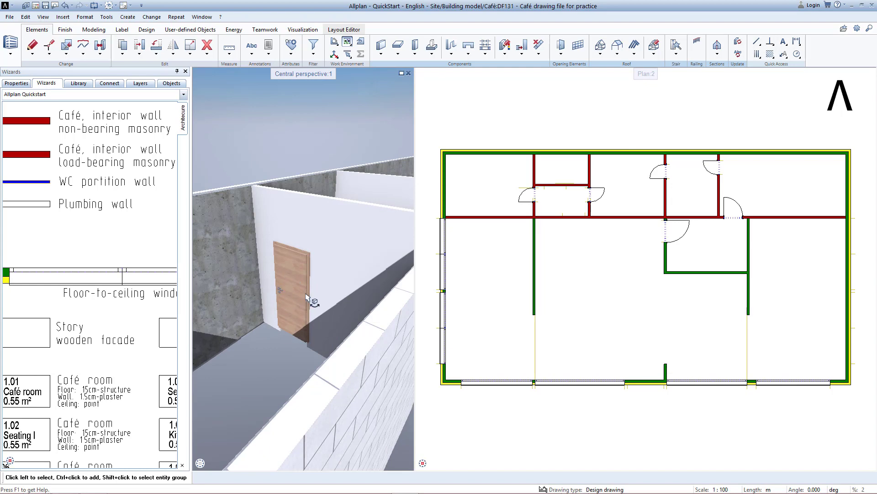
scroll(311, 310, "down", 10)
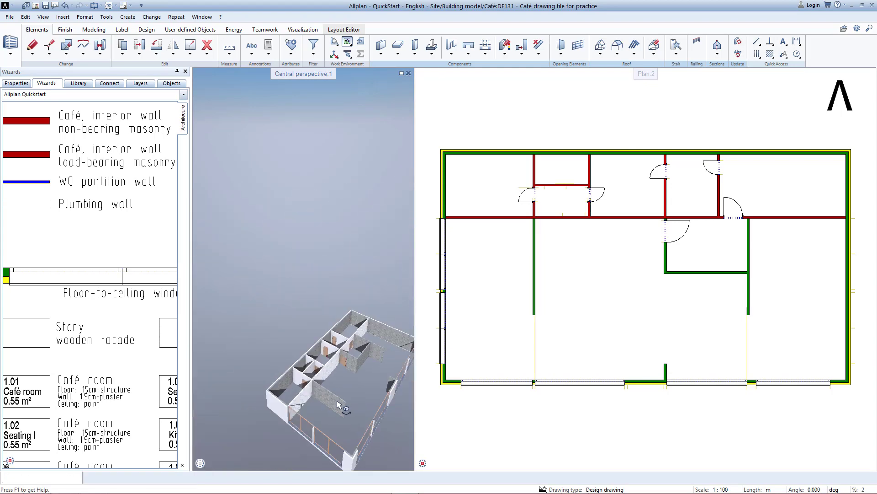
scroll(299, 350, "up", 10)
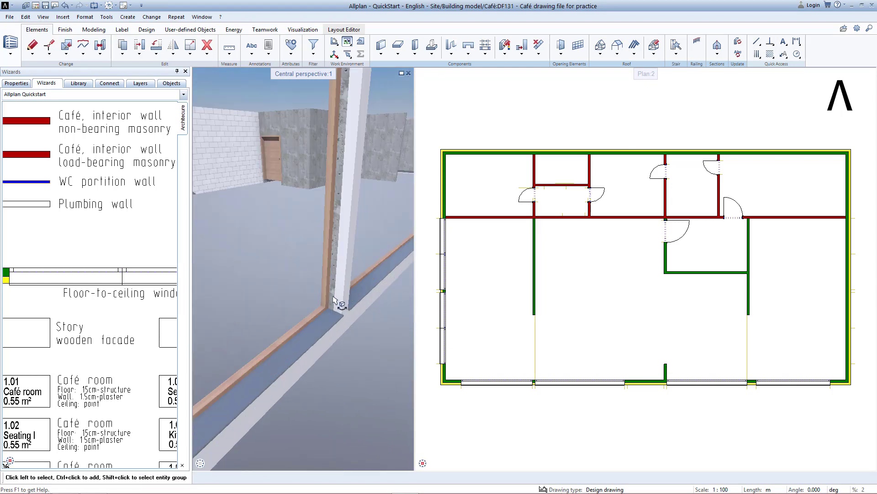
scroll(322, 304, "down", 10)
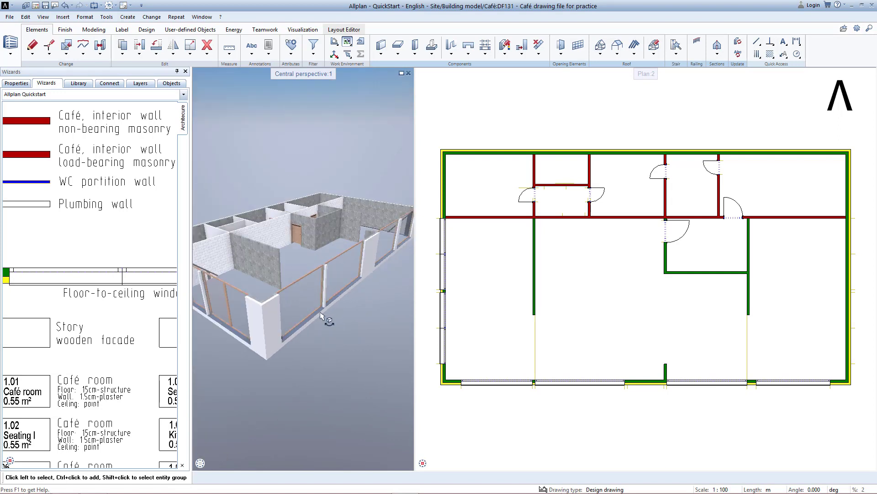
scroll(304, 324, "up", 5)
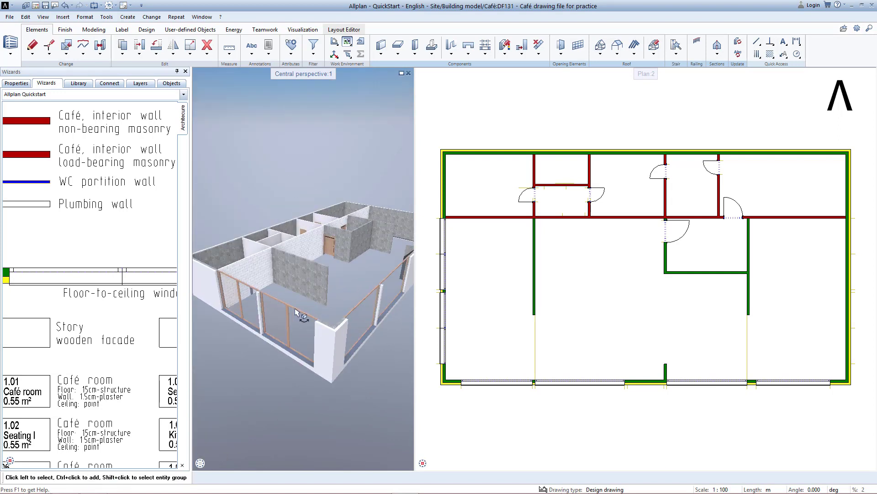
middle_click_drag(328, 293, 364, 280, "shift")
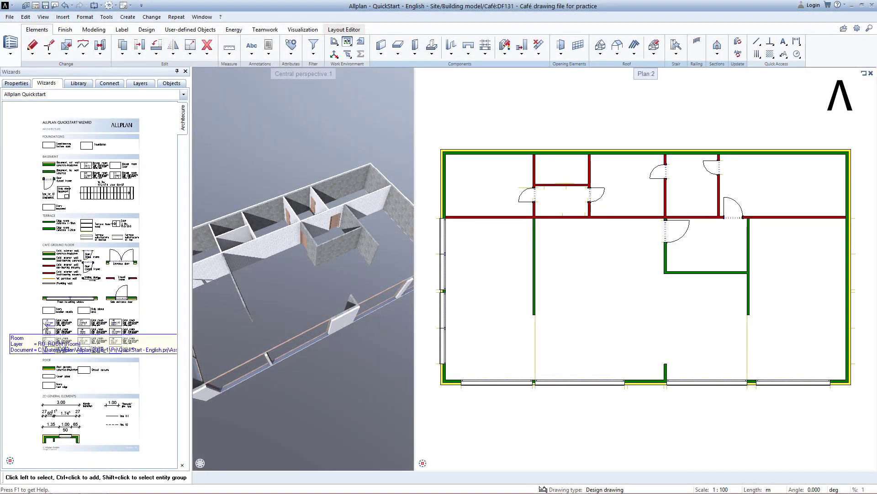
Take the 1.01 Café room element from the wizard and create the room in the central area between the two concrete partitions
scroll(51, 322, "up", 5)
scroll(52, 323, "up", 2)
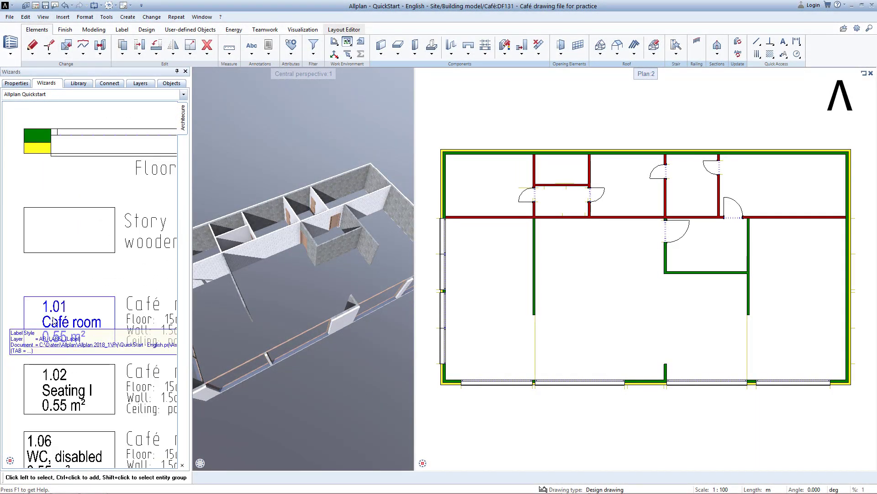
double_click(97, 308)
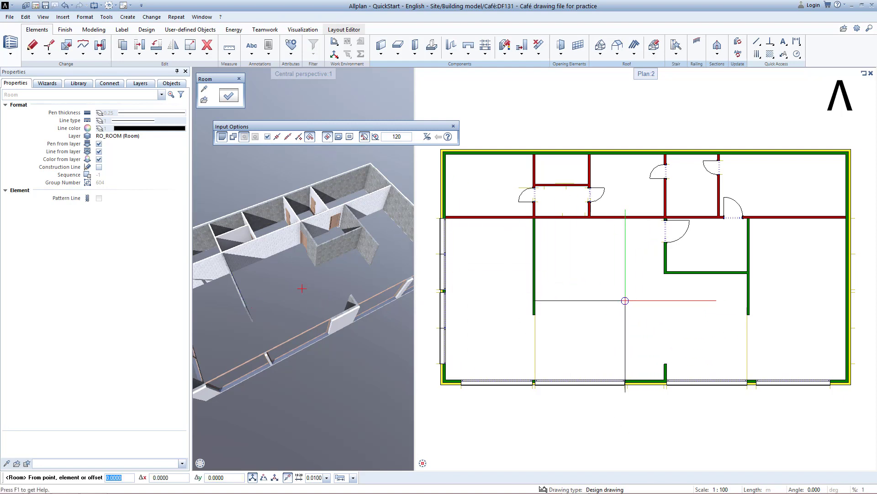
left_click(625, 301)
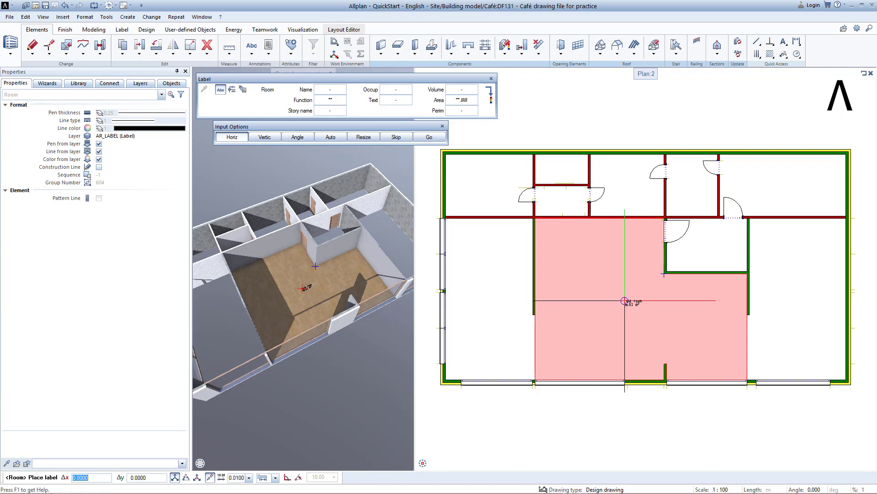
scroll(624, 301, "up", 5)
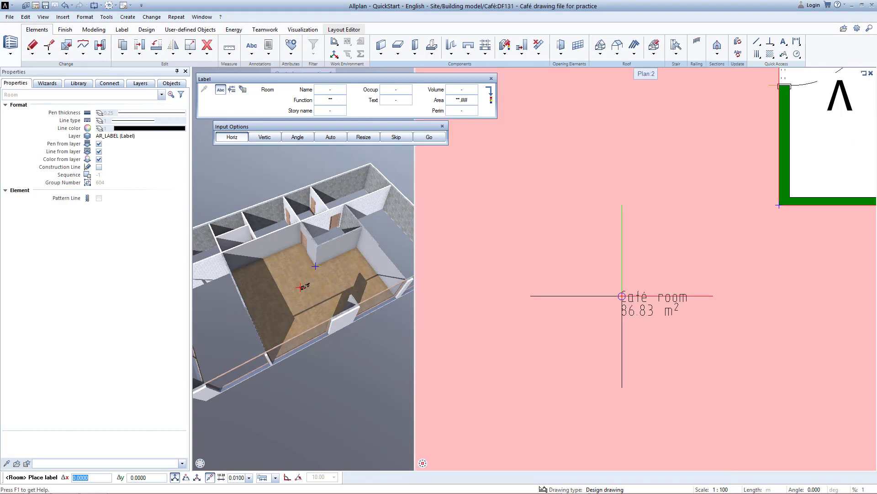
scroll(622, 296, "down", 5)
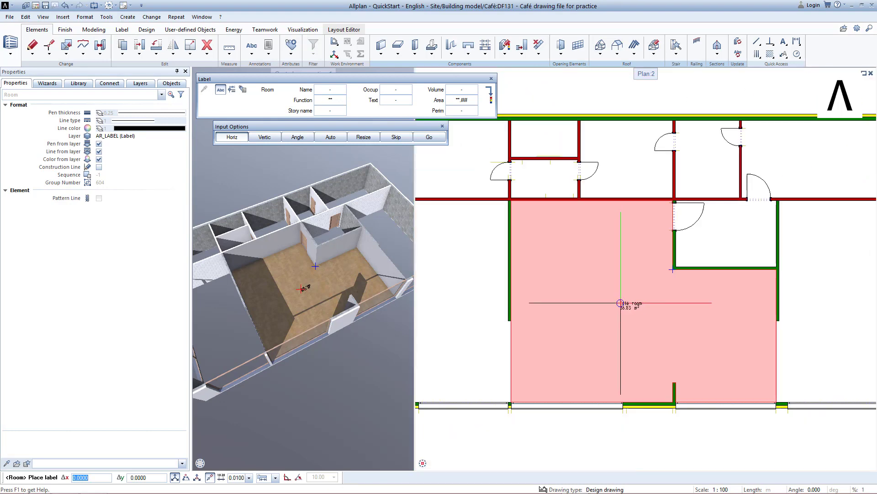
Label the café room with the project label style "1 Raumstempel einfach", placed horizontally near the middle of the room
left_click(232, 90)
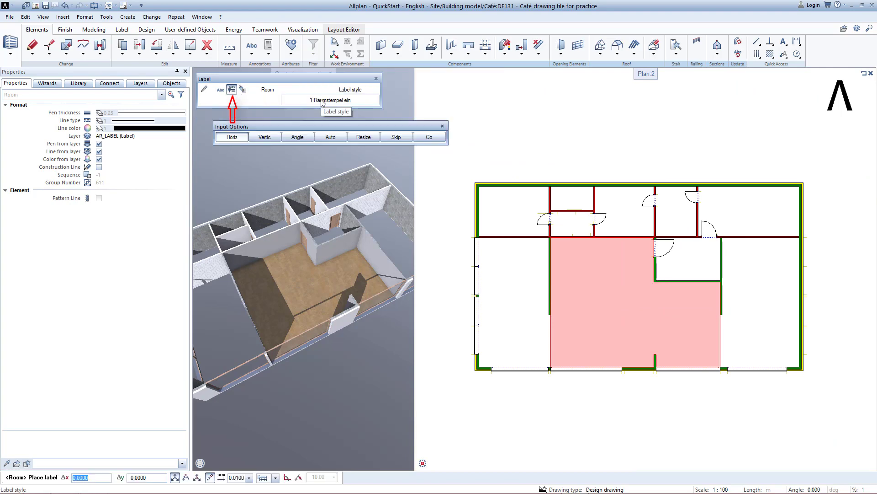
left_click(323, 101)
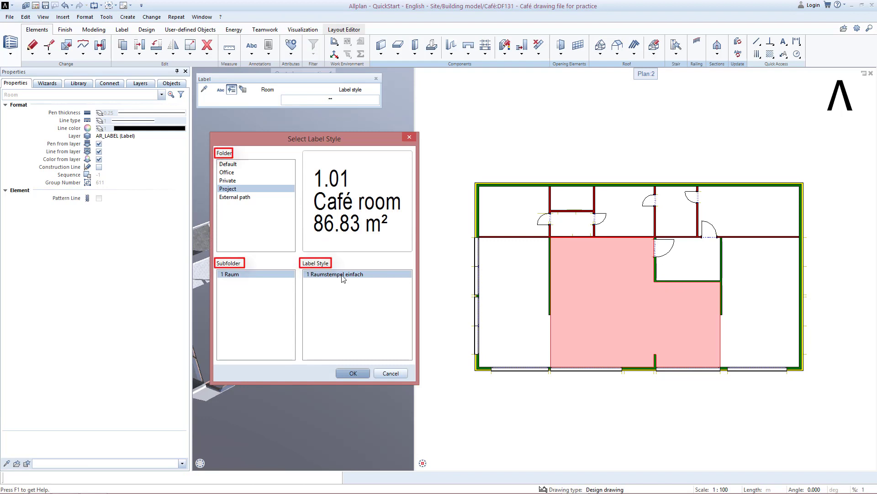
left_click(353, 373)
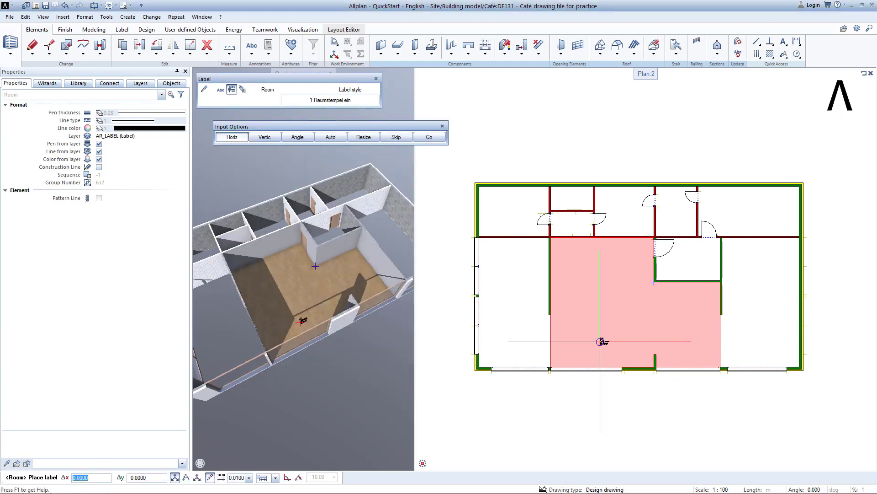
scroll(599, 295, "up", 2)
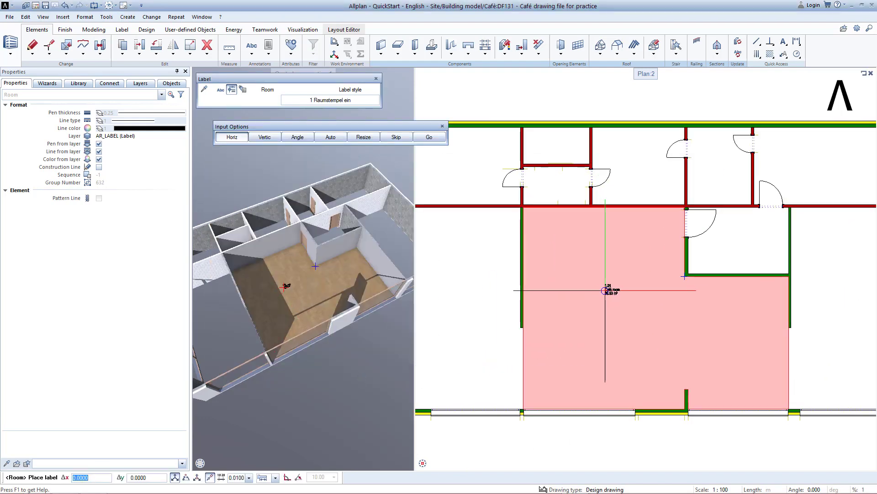
left_click(600, 289)
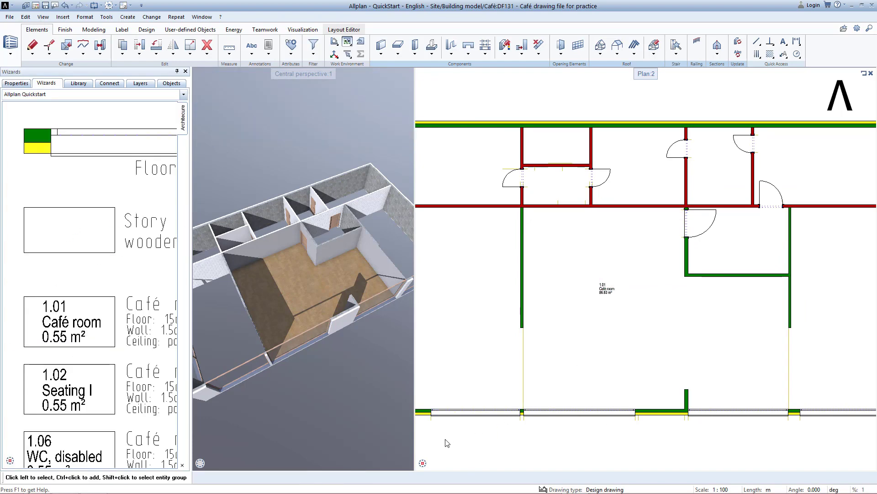
Create the 1.02 Seating I room in the west area and place its label level with the café room's label
left_click(433, 462)
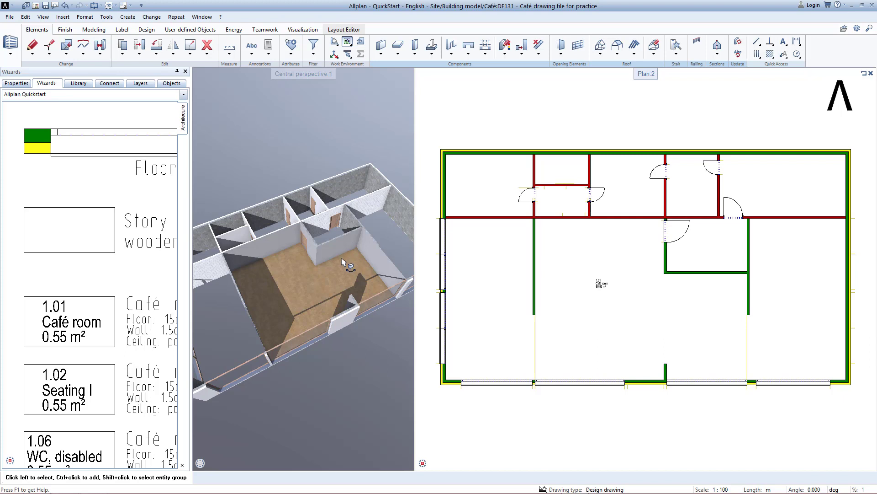
left_click(59, 387)
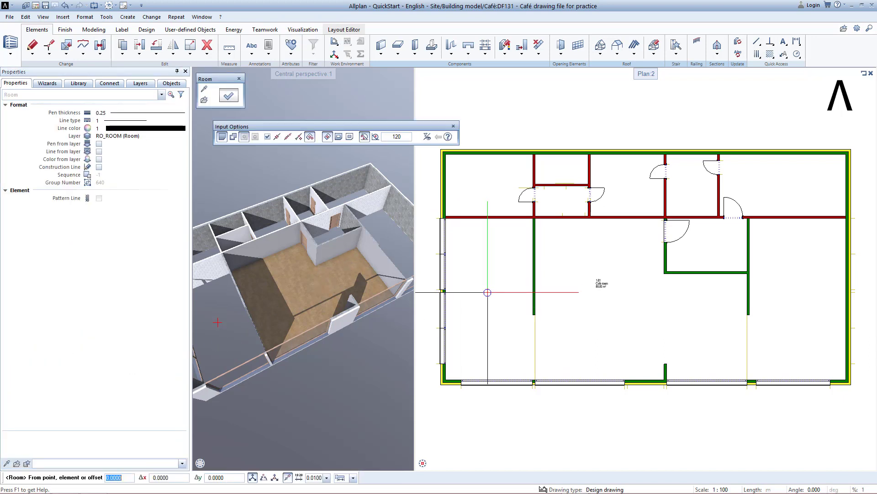
left_click(487, 292)
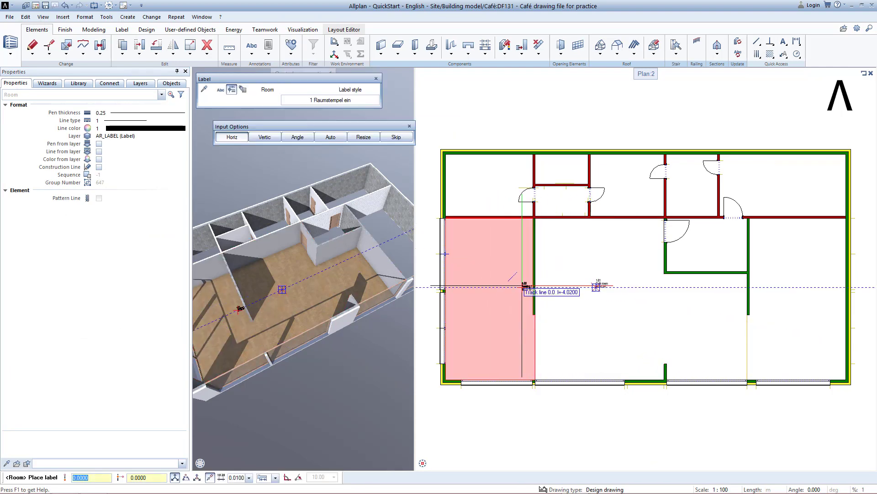
left_click(487, 287)
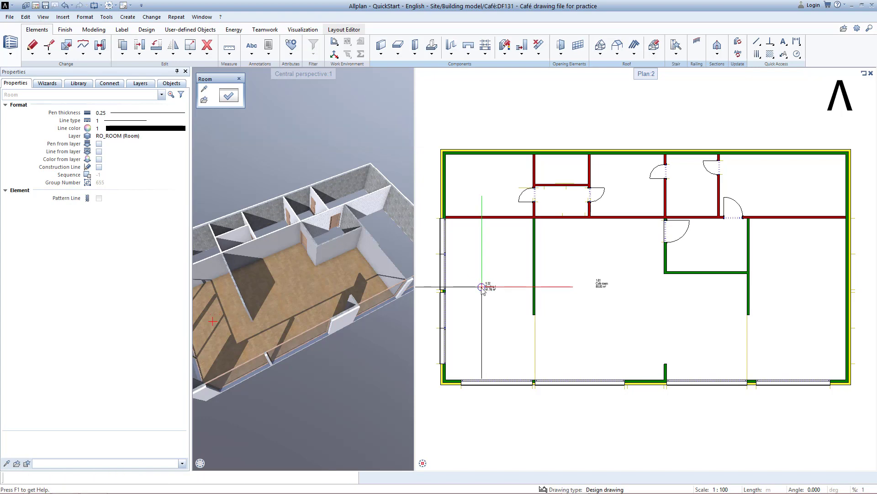
key("Escape")
Create the 1.03 Seating II room from the wizard in the east area and place its label level with the café room's label
left_click(46, 83)
scroll(105, 361, "down", 3)
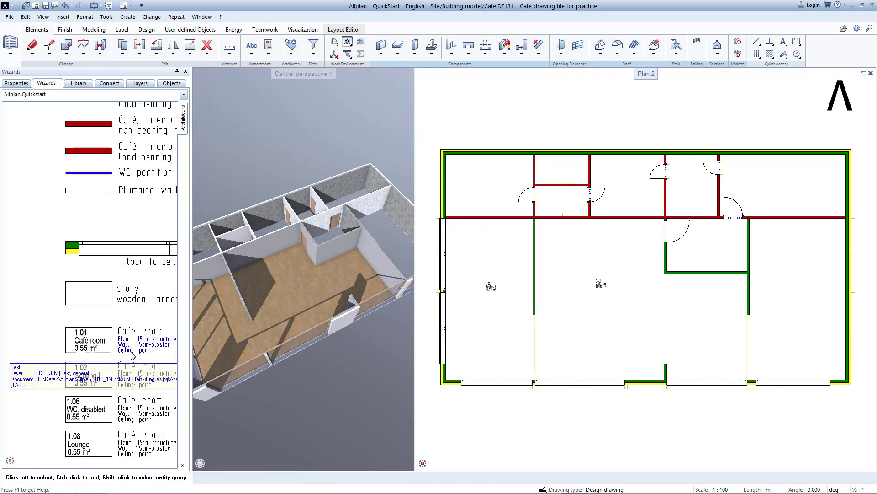
middle_click_drag(130, 357, 38, 356)
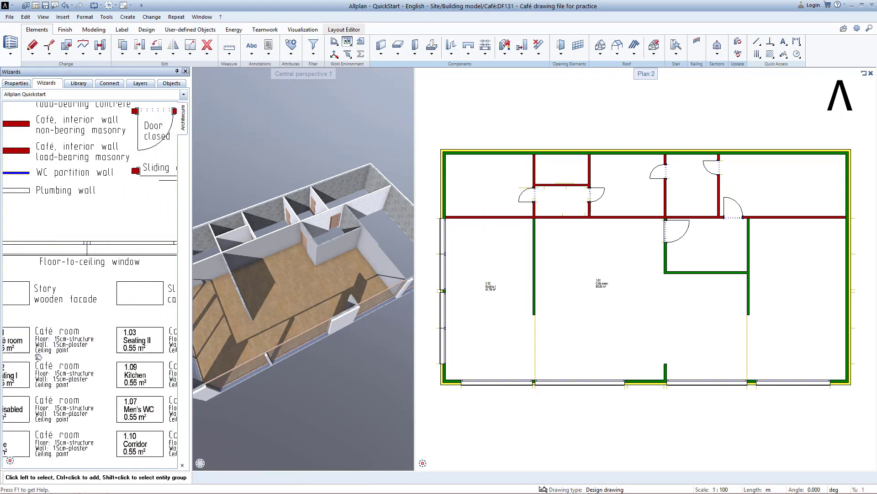
left_click(145, 336)
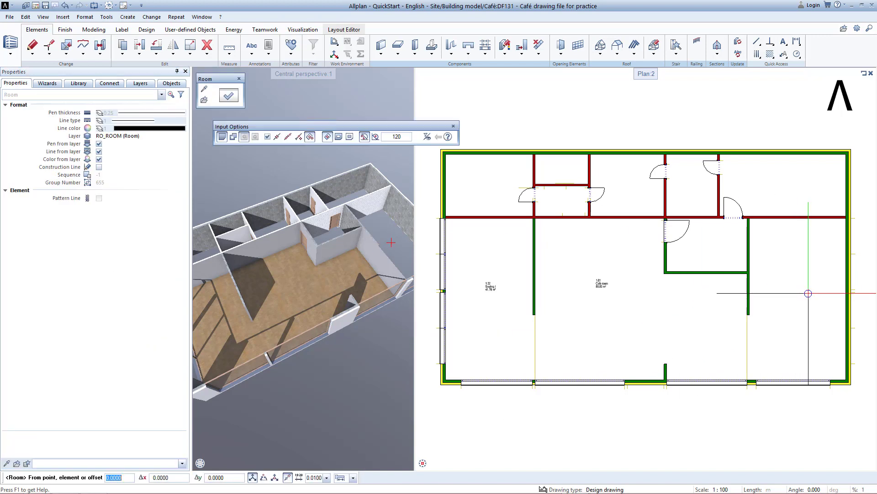
left_click(809, 294)
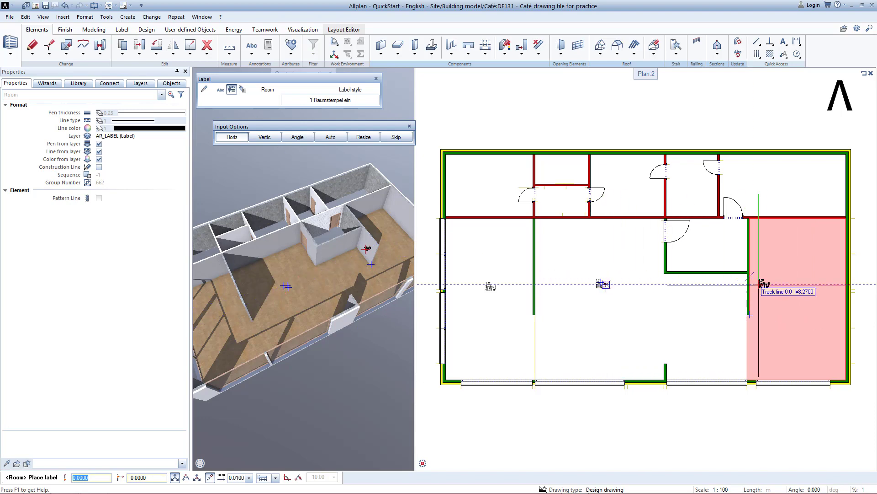
left_click(797, 287)
key("Escape")
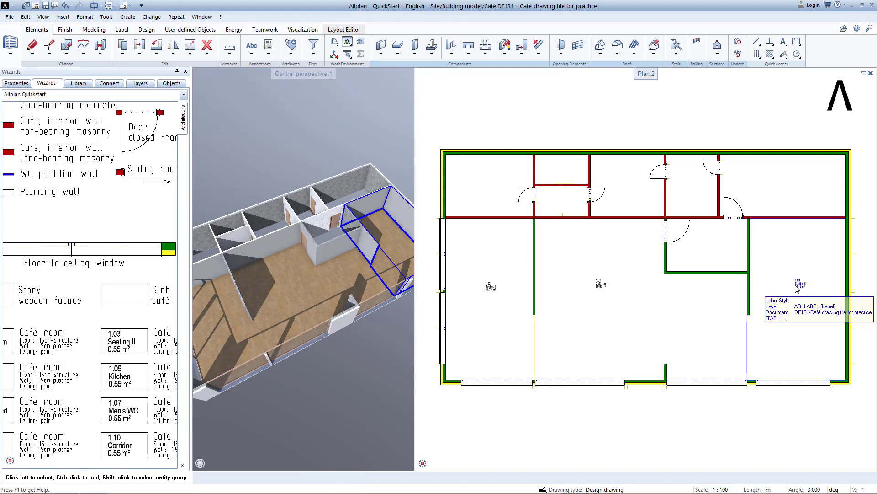
Create the 1.09 Kitchen room between opposite corners of the enclosed space beside the café room and place its label in the middle
left_click(144, 377)
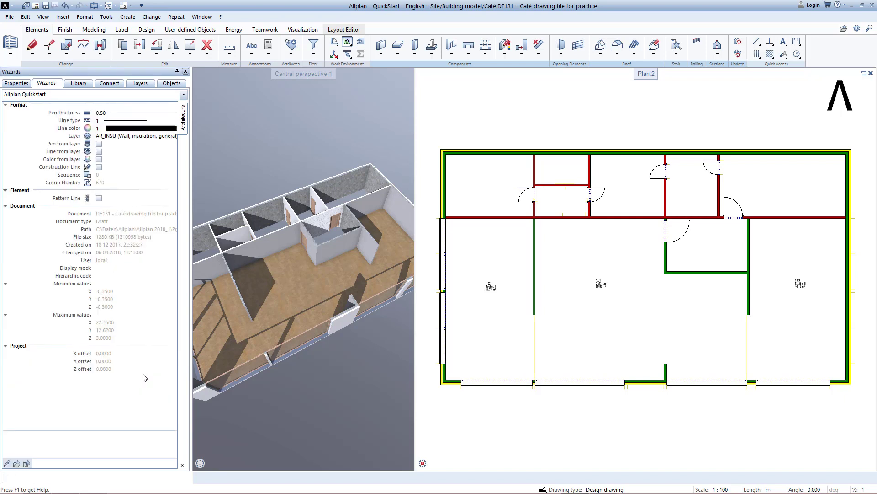
scroll(667, 219, "up", 3)
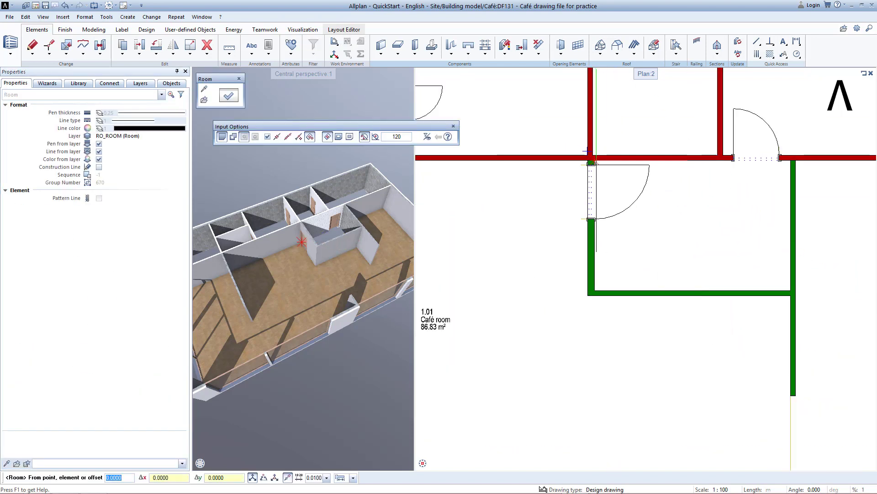
left_click(594, 161)
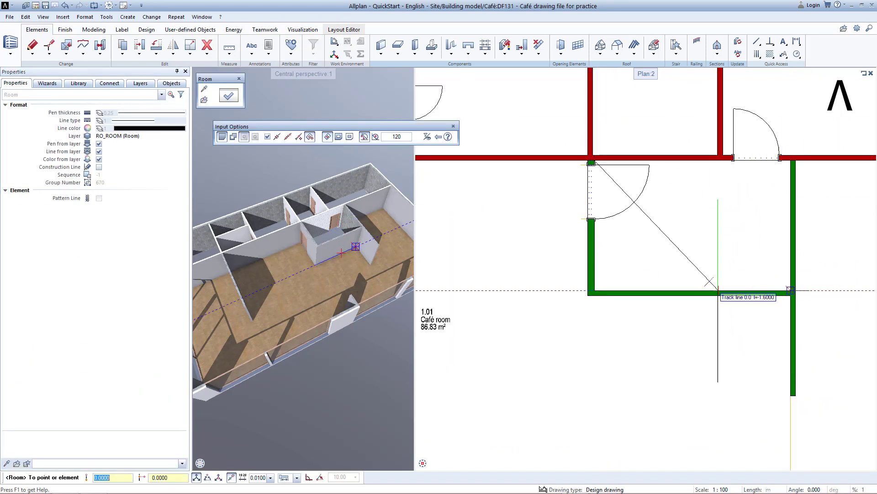
left_click(593, 291)
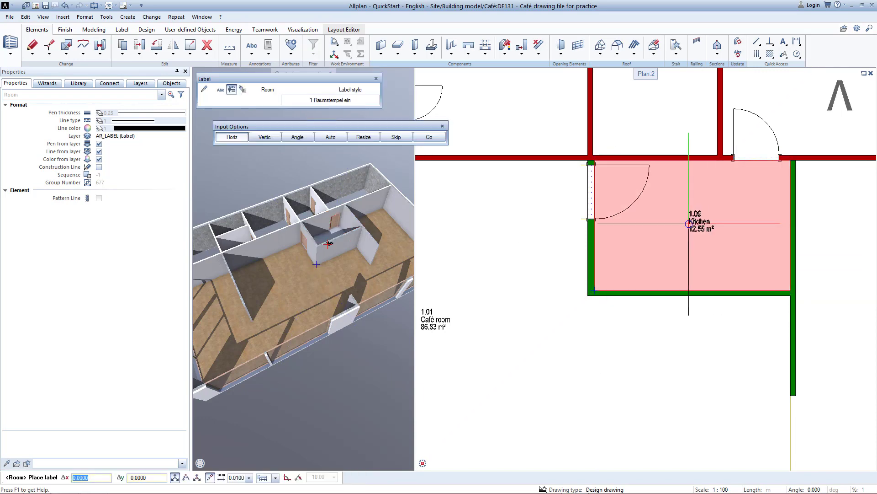
left_click(689, 223)
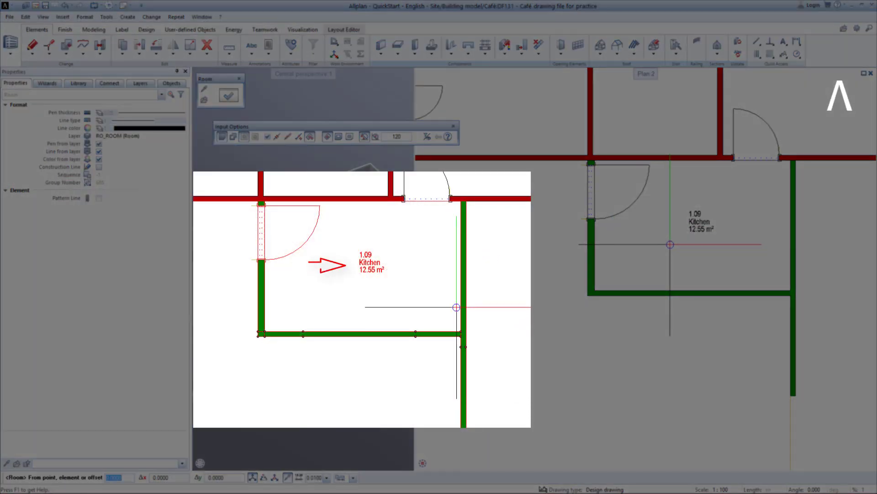
key("Escape")
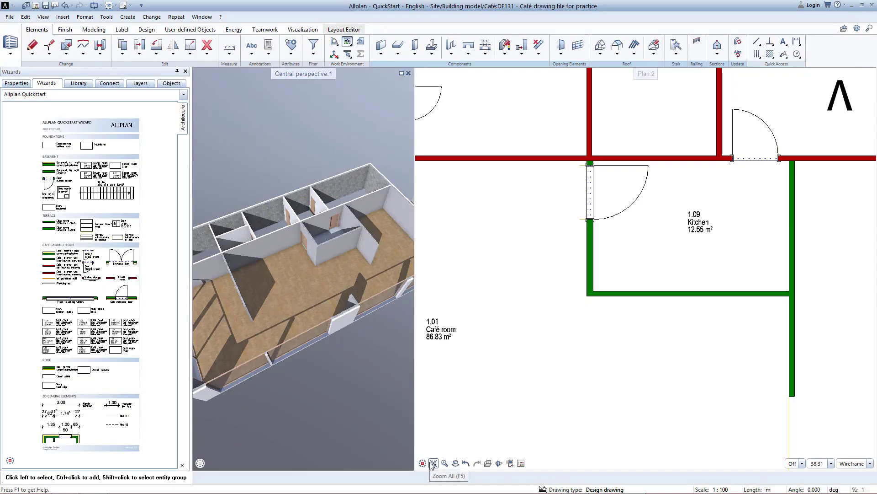
left_click(432, 463)
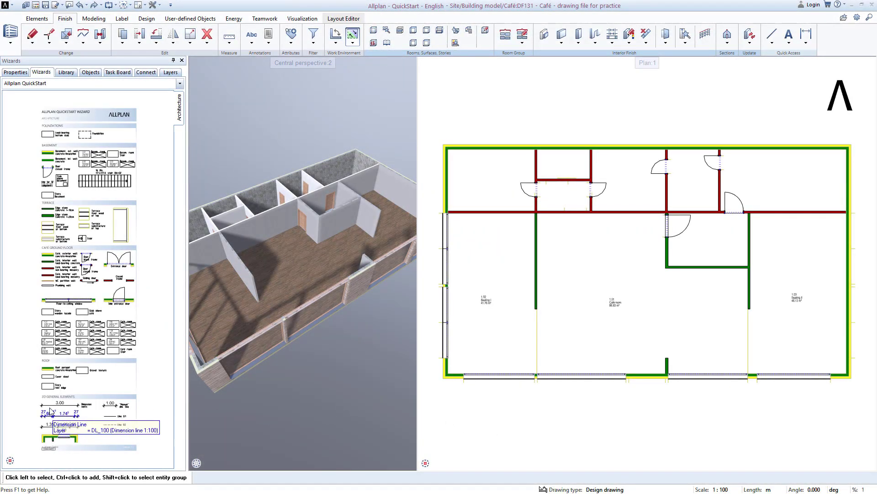
Start dimensioning walls with the wizard's Dimension walls element and select the west, north and east exterior walls
scroll(69, 414, "up", 3)
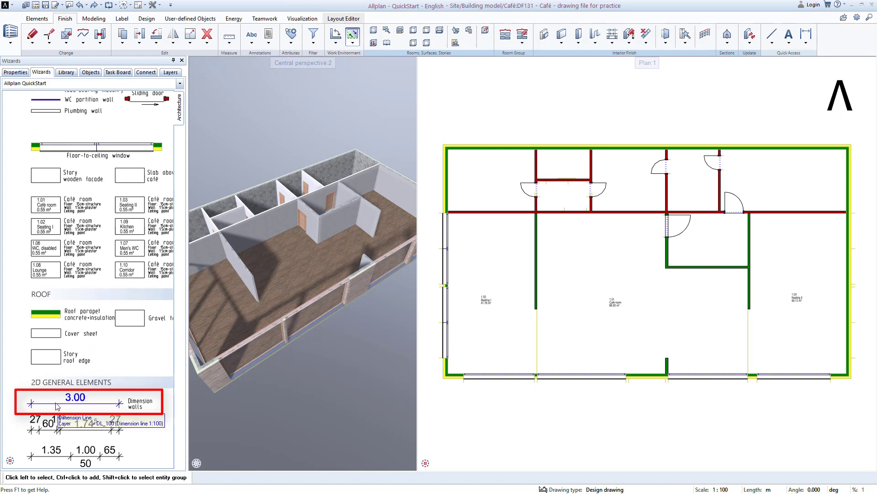
double_click(57, 405)
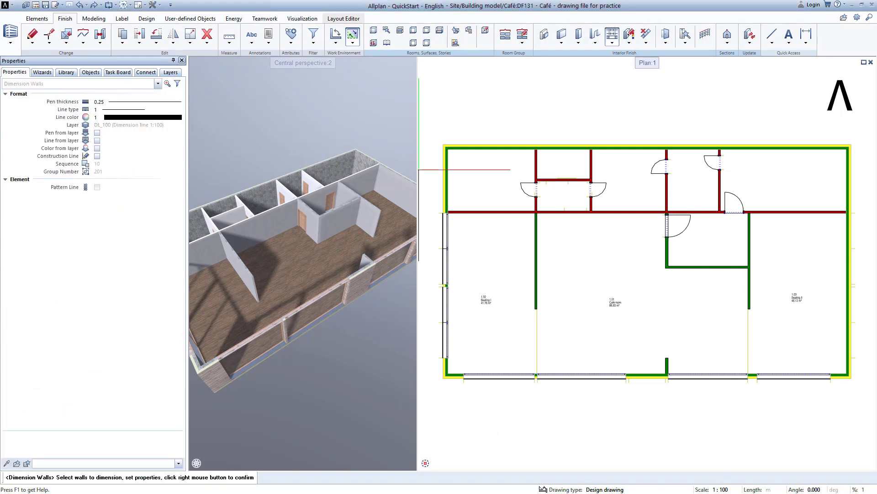
left_click(445, 168)
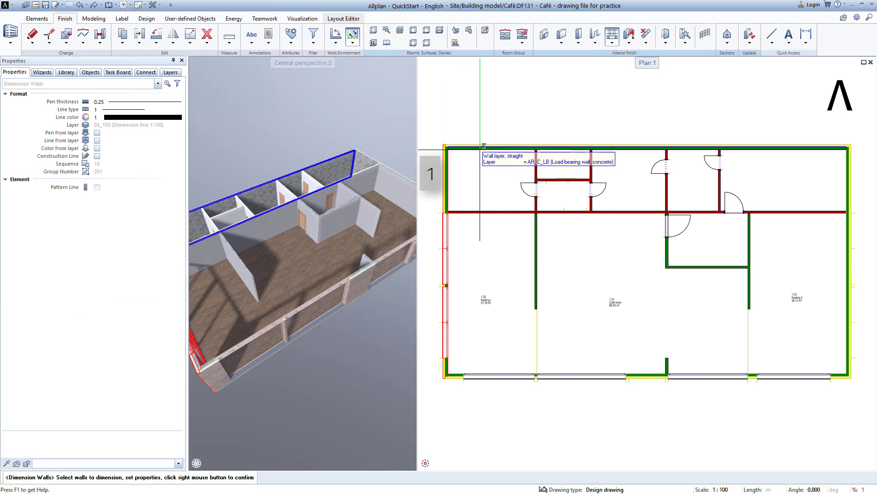
left_click(484, 146)
left_click(848, 171)
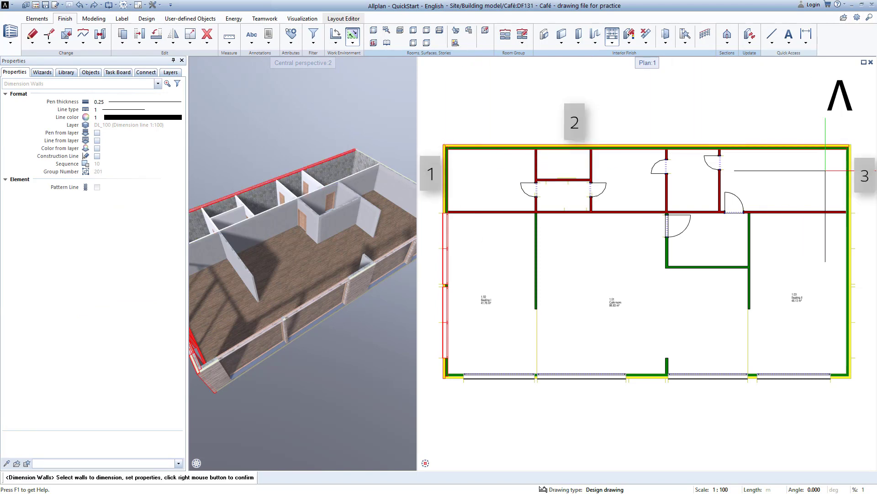
scroll(850, 179, "up", 1)
left_click(850, 179)
scroll(791, 184, "down", 1)
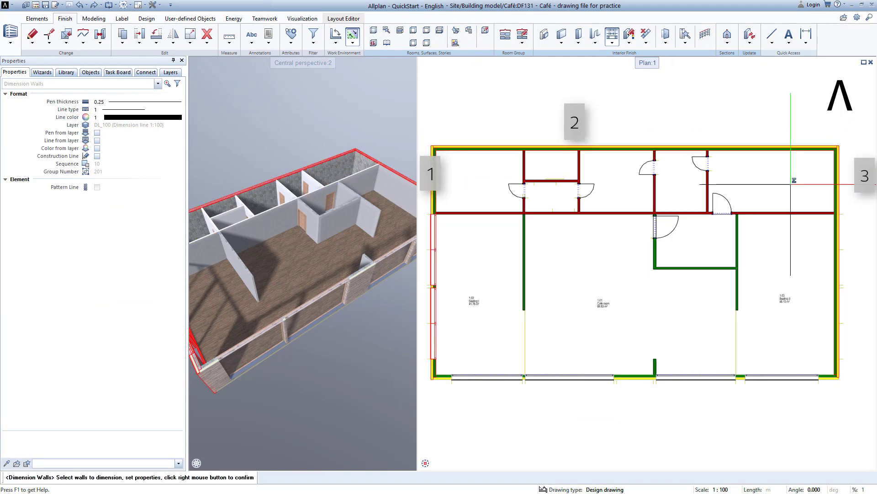
Finish the wall selection, align the dimensions to the north wall and place the dimension lines just north of the building
right_click(610, 116)
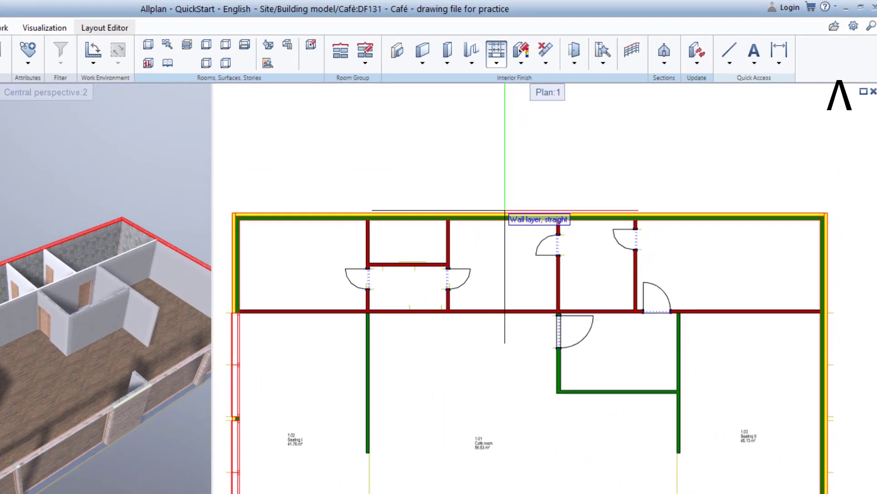
left_click(505, 211)
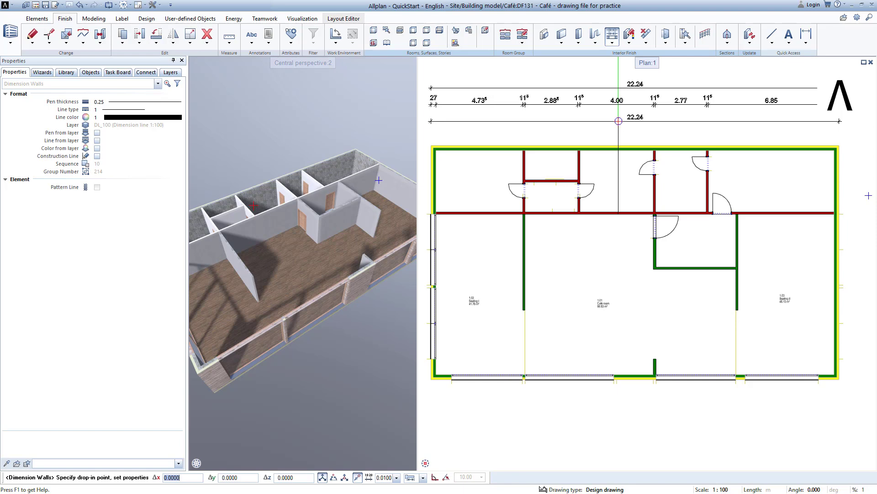
left_click(619, 121)
Dimension the north, west and south exterior walls together, aligned to the west wall, with the dimension lines just west of the building
scroll(627, 145, "down", 2)
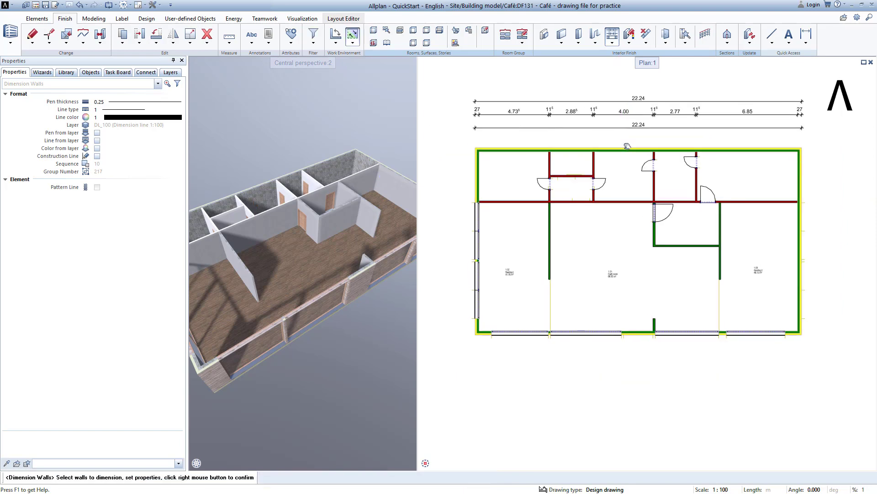
left_click(515, 149)
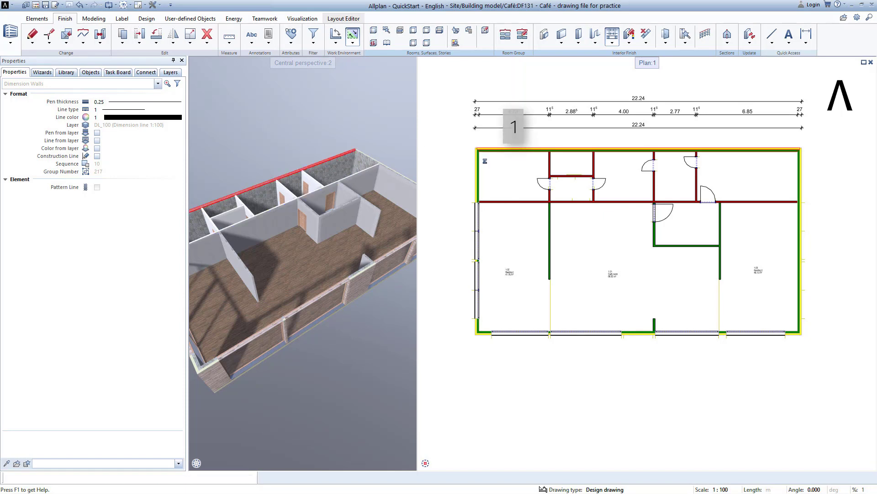
left_click(477, 220)
left_click(504, 332)
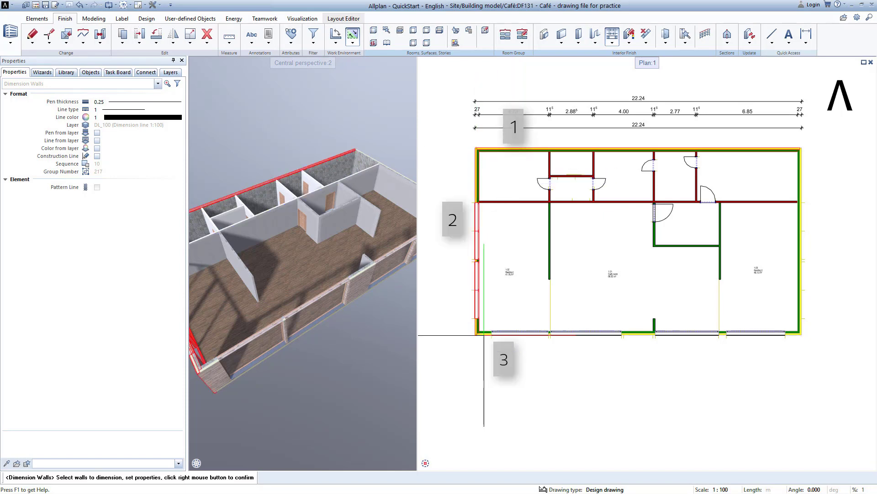
right_click(493, 315)
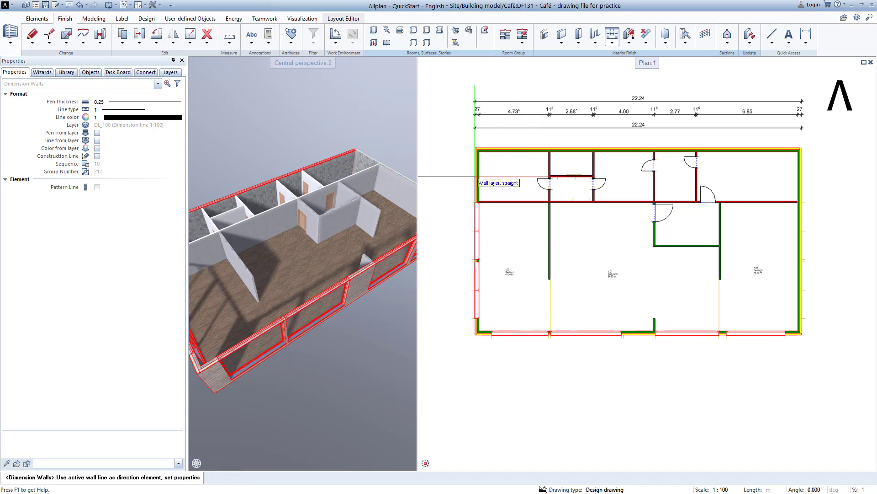
left_click(474, 178)
left_click(453, 181)
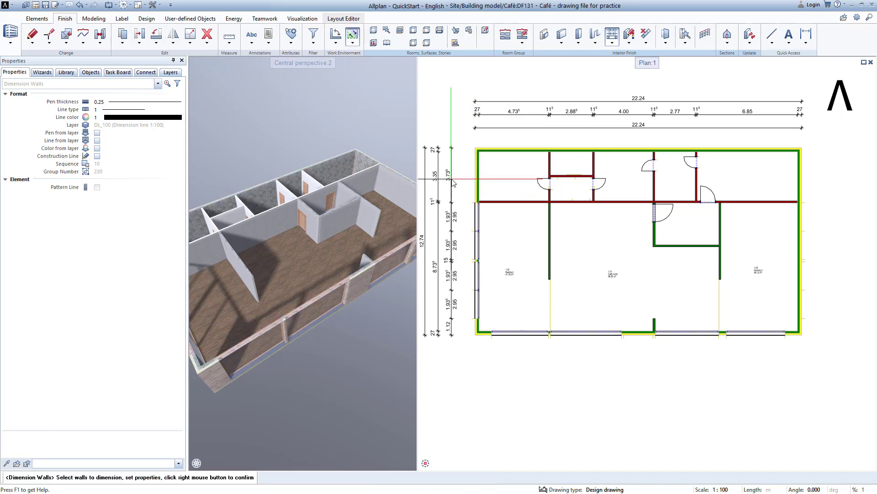
Dimension the west, south and east exterior walls together, aligned to the south wall, with the dimension lines just south of the building
left_click(485, 332)
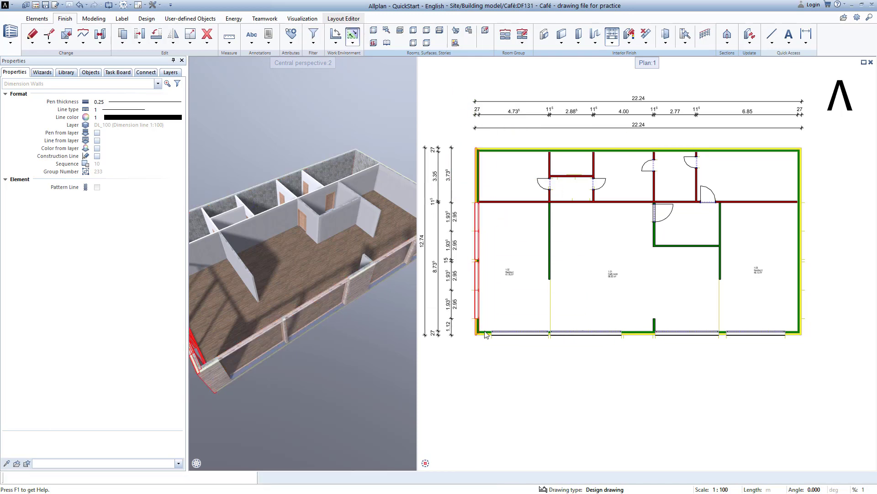
left_click(485, 333)
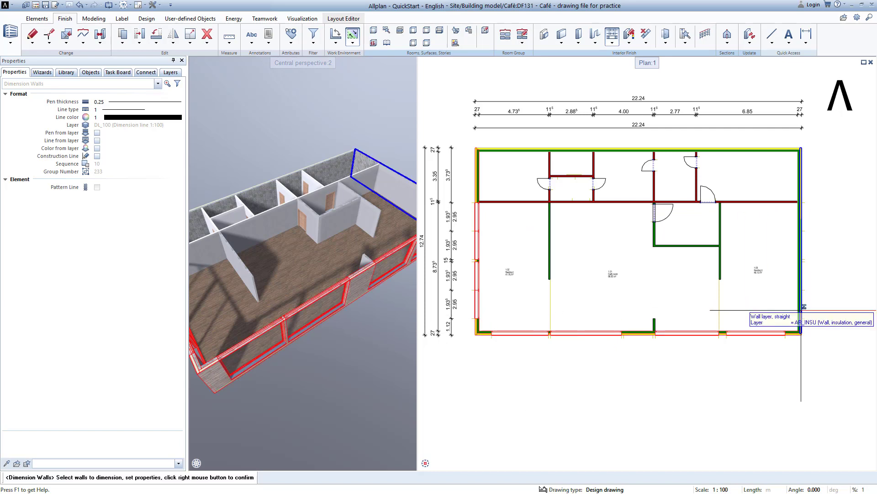
right_click(764, 347)
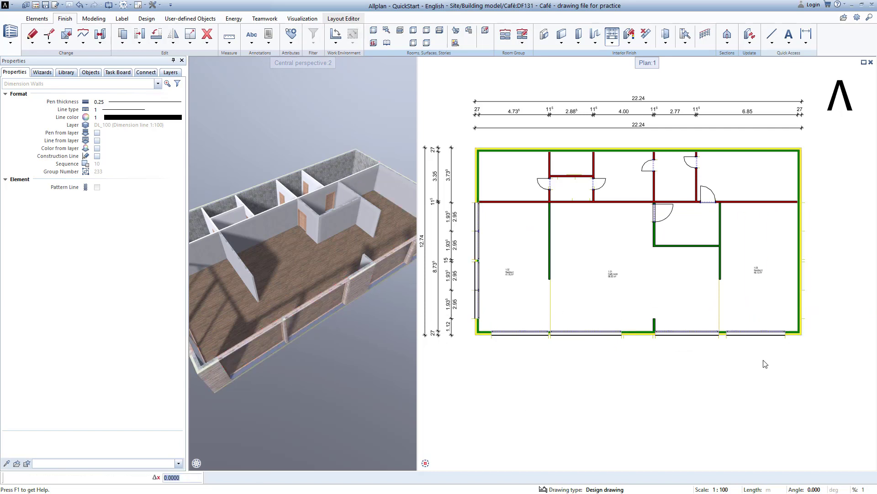
left_click(763, 360)
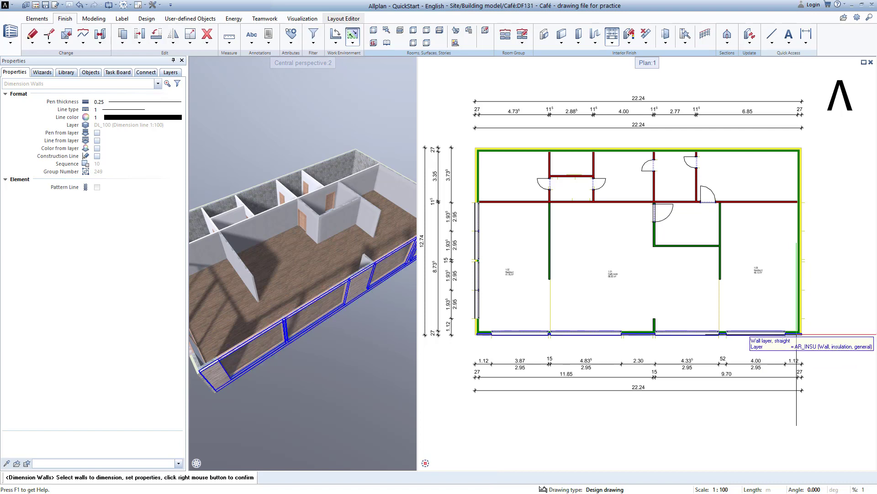
Dimension the south, east and north exterior walls together, aligned to the east wall, place the lines just east of it, and finish dimensioning
left_click(750, 332)
left_click(799, 254)
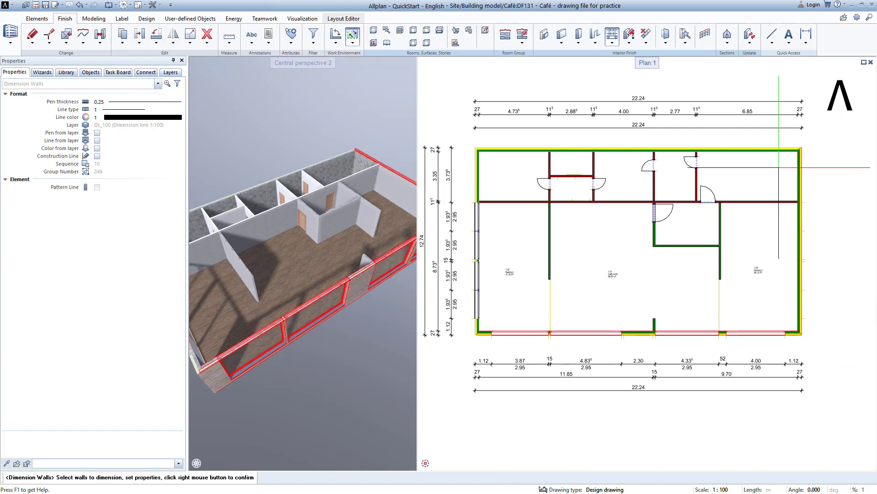
left_click(782, 149)
right_click(796, 172)
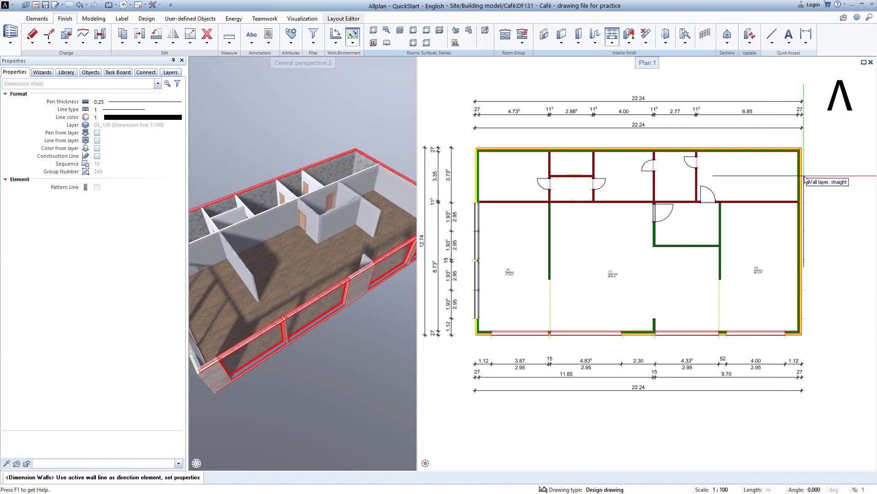
left_click(803, 177)
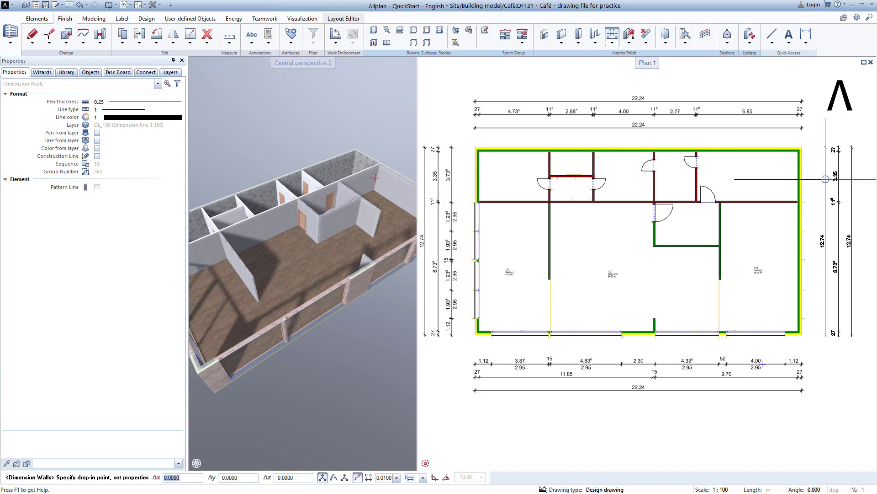
left_click(828, 242)
key("Escape")
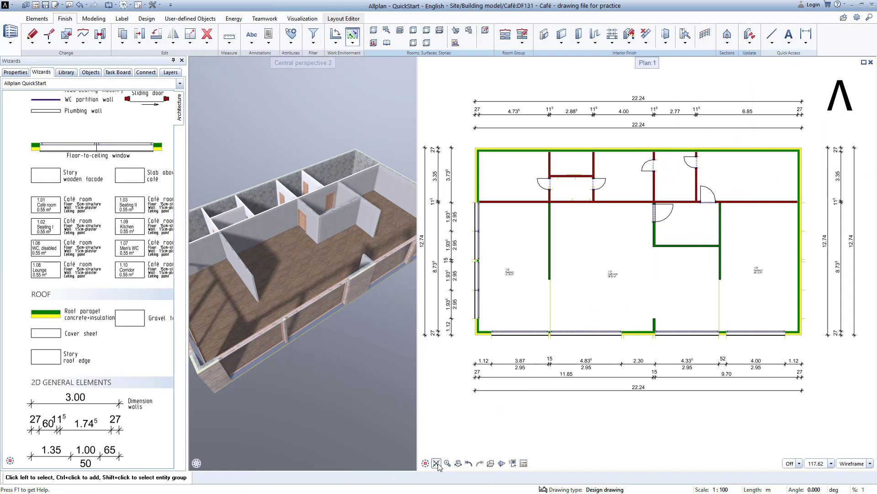
Load the favorite Lesson 5 - 2 slab.xml in the building structure to activate drawing file 136 for the slab above the café
left_click(436, 463)
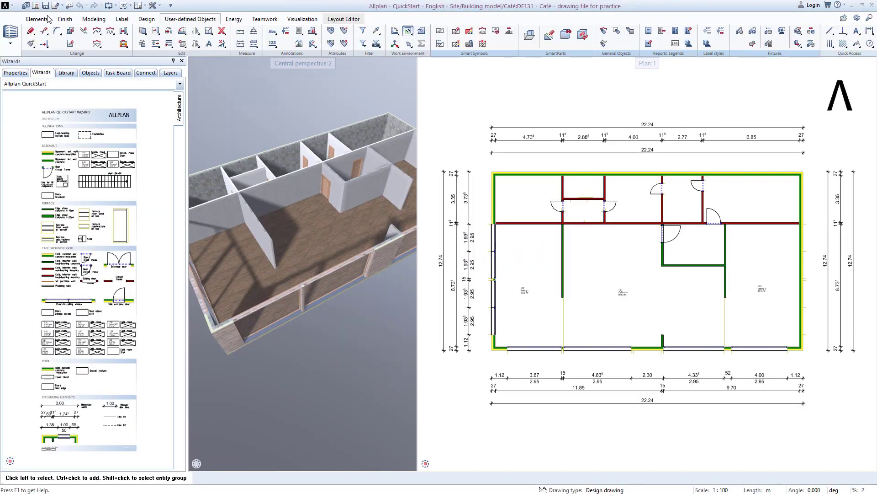
left_click(36, 8)
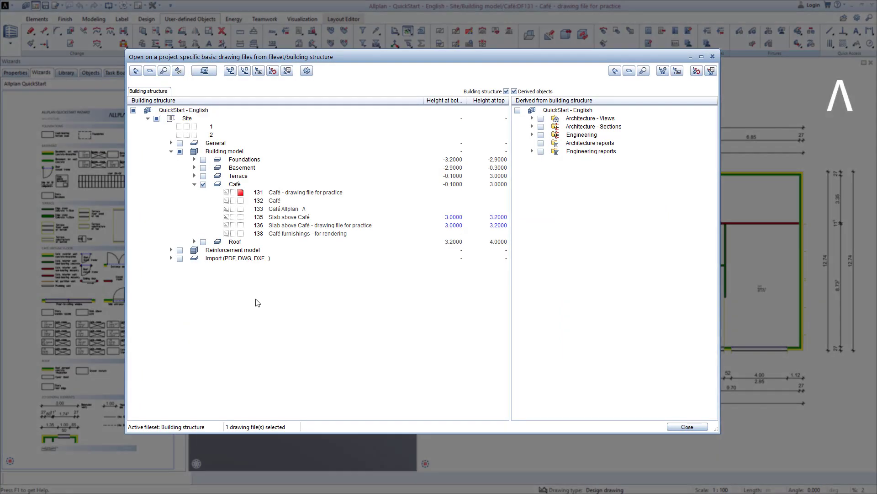
right_click(255, 300)
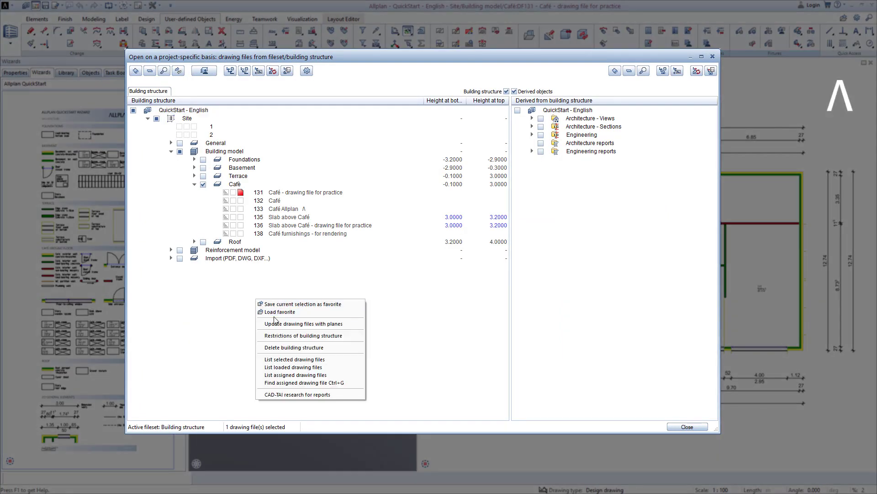
left_click(276, 312)
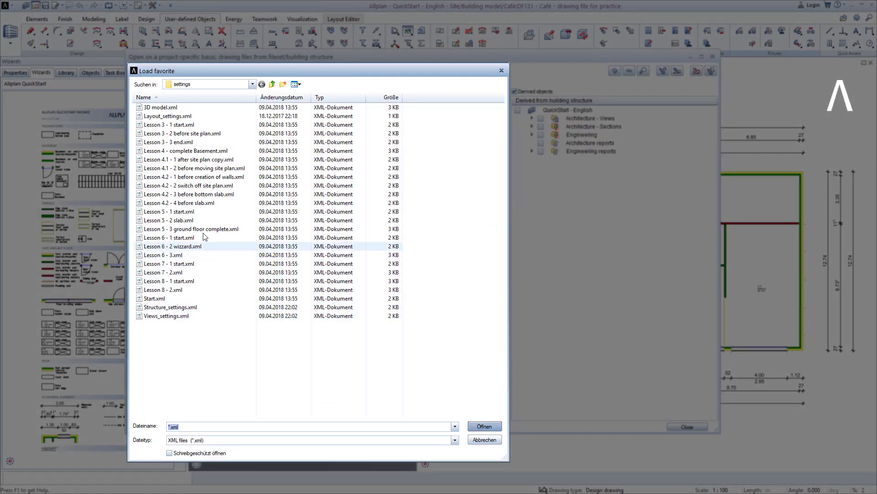
double_click(187, 221)
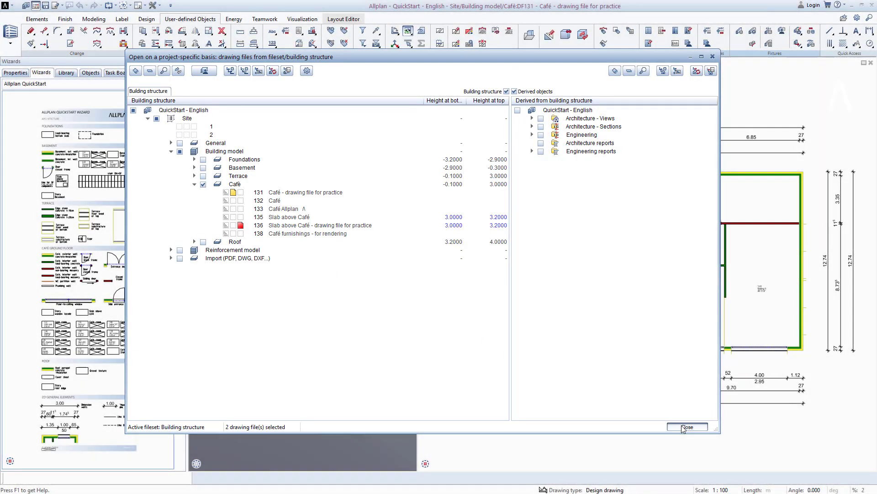
left_click(684, 426)
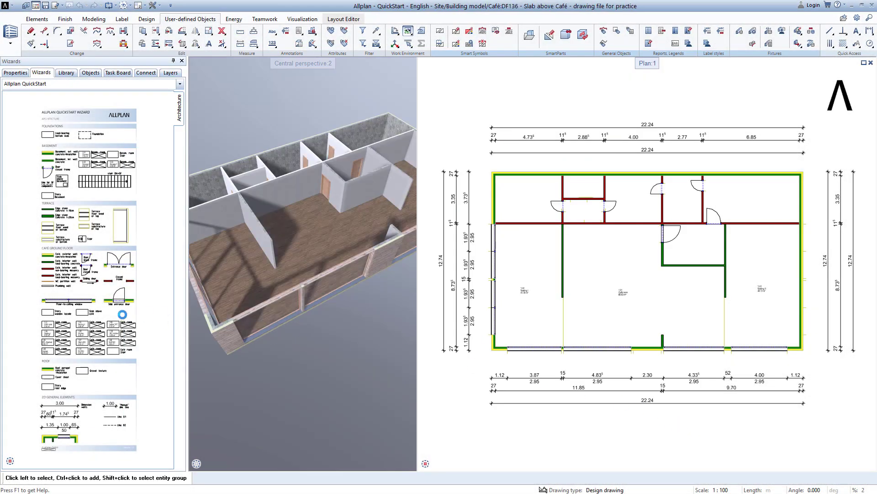
Create the Slab above café wizard element between the outer southwest and northeast corners of the exterior walls' concrete layer
scroll(84, 311, "up", 5)
left_click(84, 310)
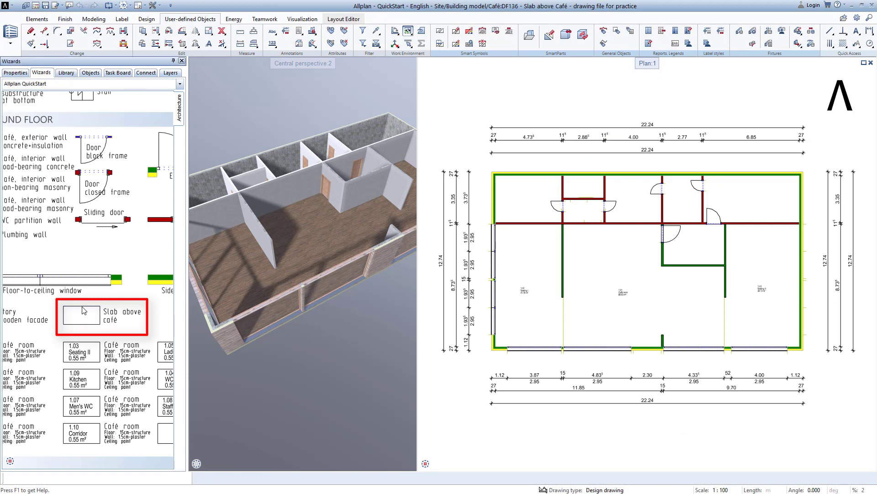
scroll(493, 347, "up", 6)
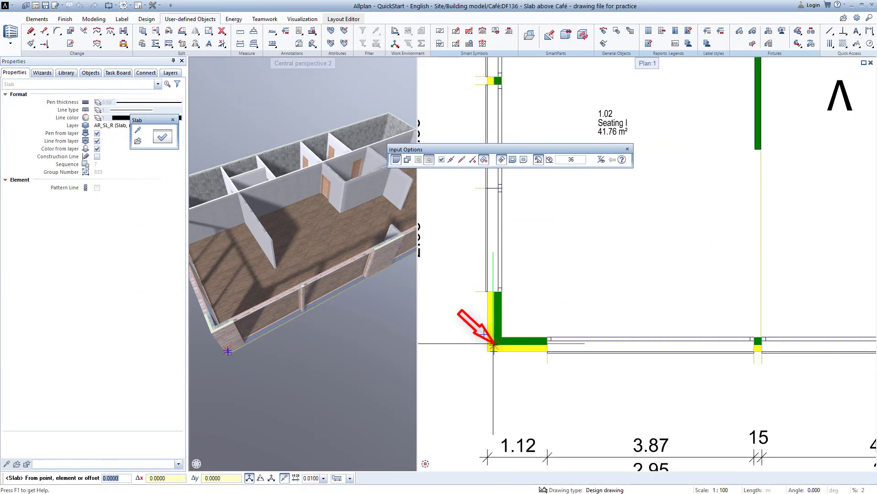
key("Escape")
left_click(495, 344)
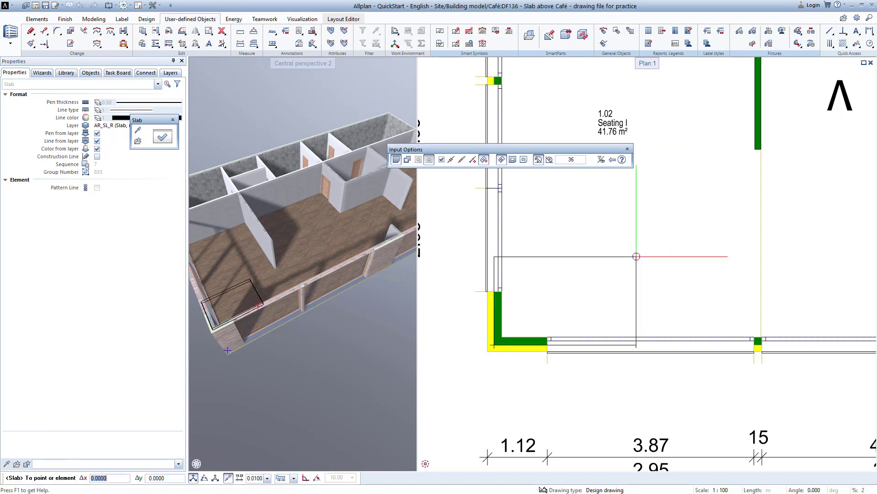
scroll(671, 216, "down", 5)
middle_click_drag(731, 170, 567, 350)
scroll(832, 223, "up", 3)
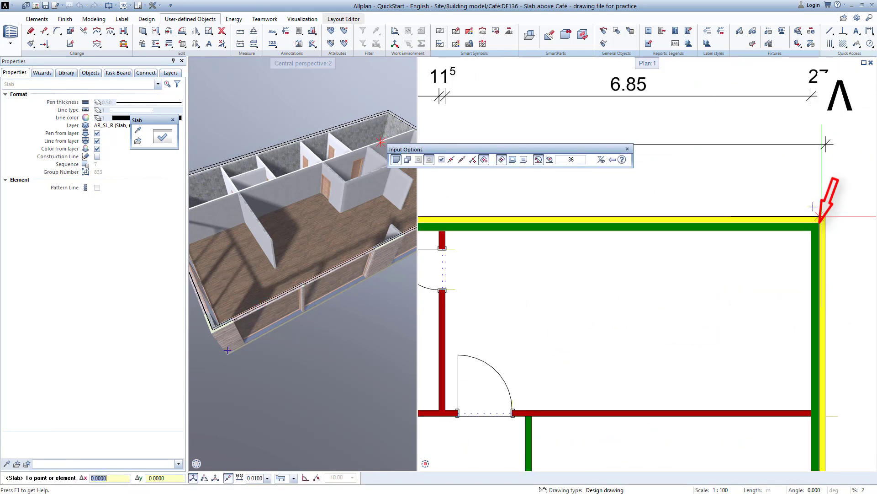
left_click(829, 225)
key("Escape")
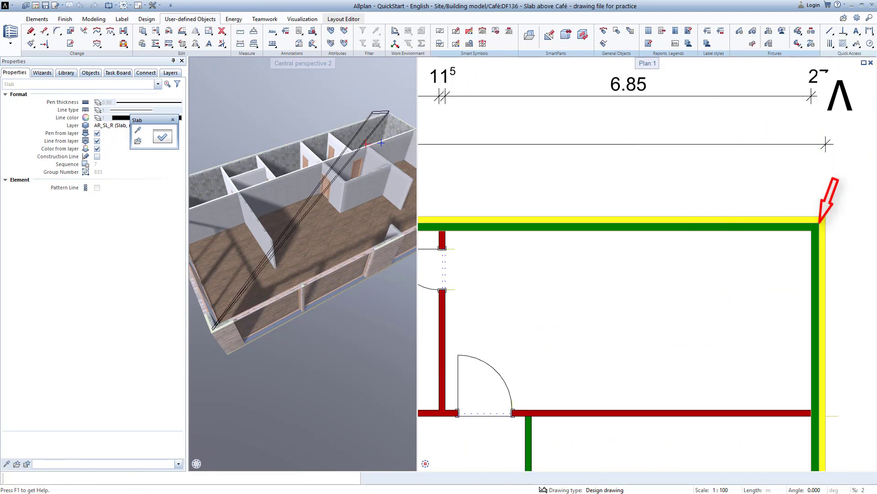
left_click(436, 464)
key("Escape")
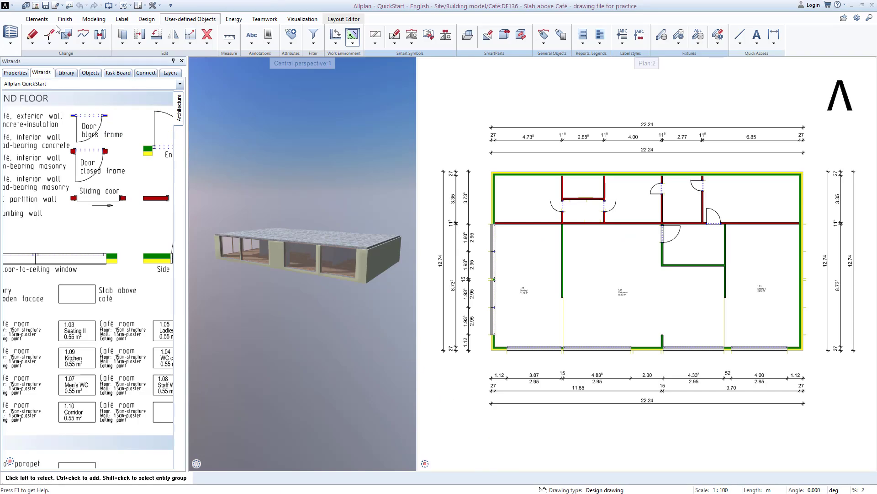
In the Floor Manager, set the Café storey's height to 5 m, moving the planes above up and retaining the height of those below
left_click(35, 5)
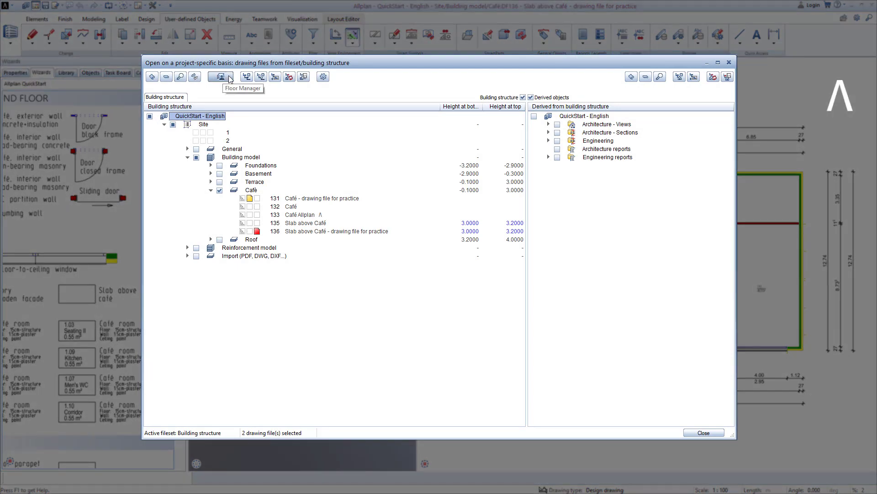
left_click(221, 76)
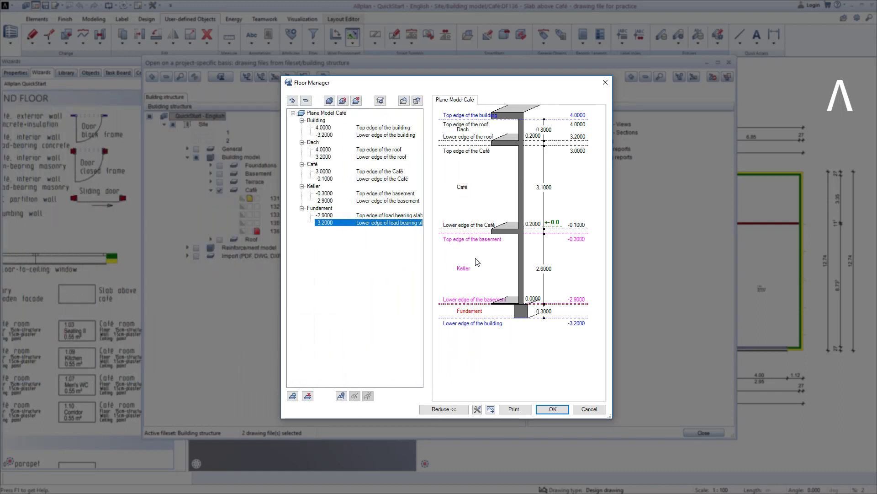
left_click(328, 175)
left_click(547, 187)
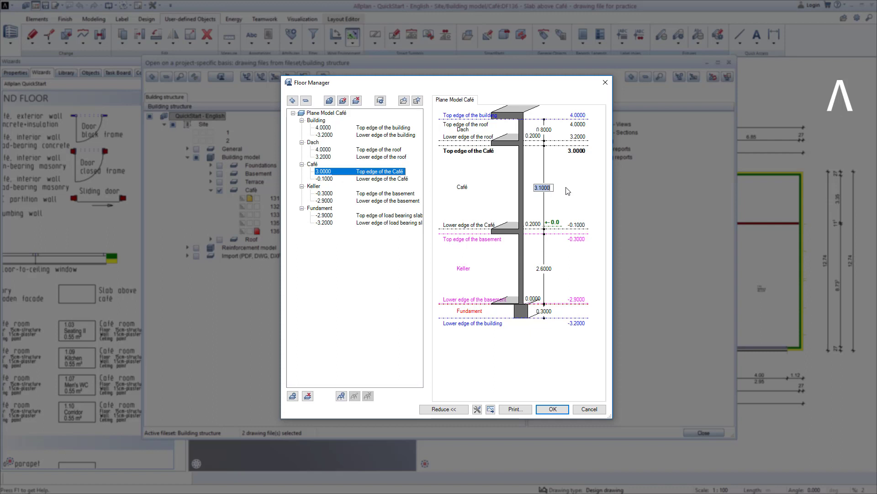
type("5")
key("Return")
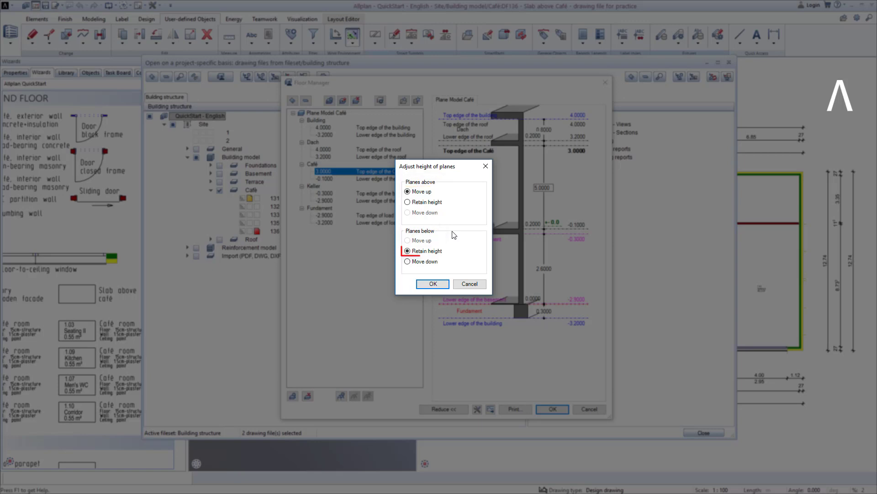
left_click(432, 284)
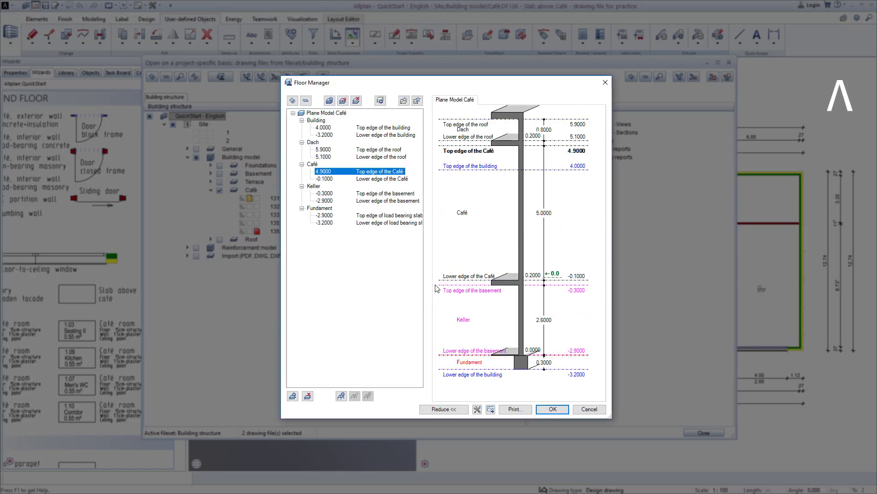
Apply the changed plane model without moving fixed-height elements or independent planes, and close the building structure
left_click(554, 408)
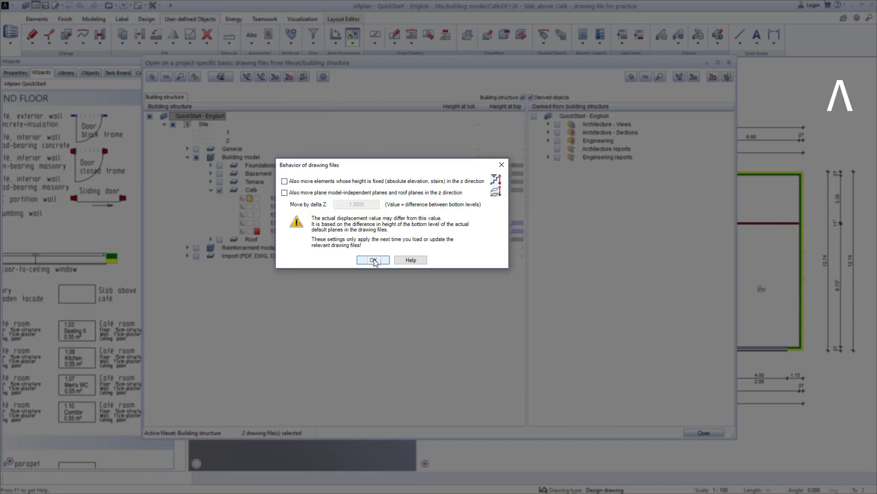
left_click(373, 260)
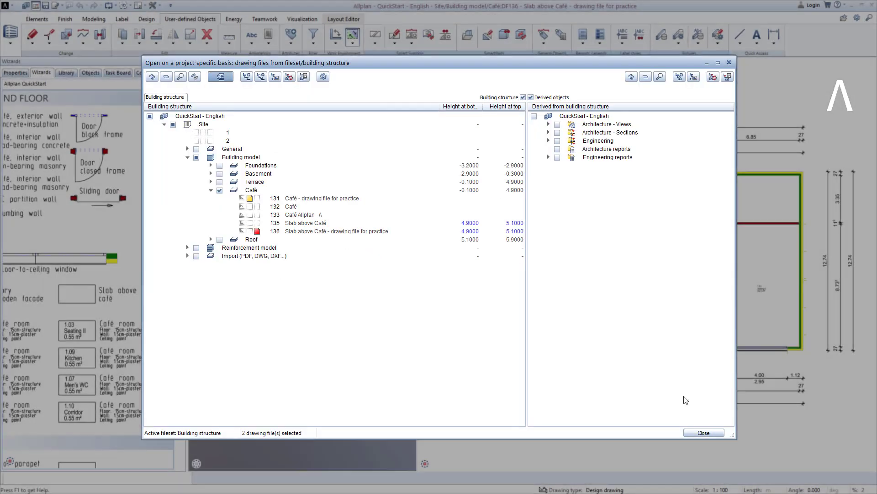
left_click(704, 432)
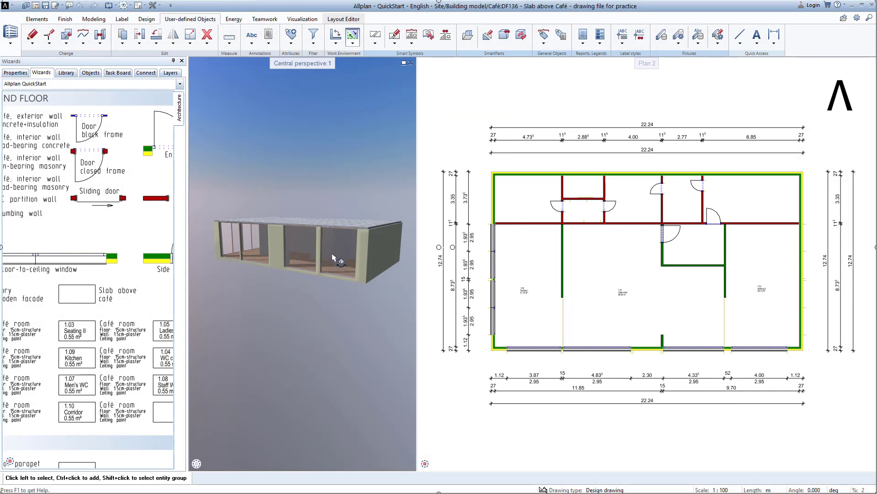
Examine the café's windows, walls and slab up close in the perspective view to check their adaptation to the changed storey height
scroll(328, 230, "up", 4)
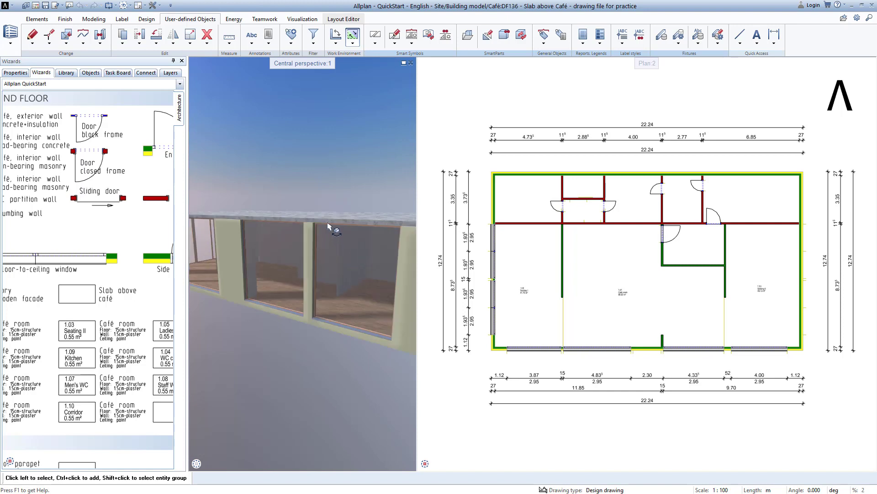
left_click_drag(329, 226, 265, 261)
left_click_drag(338, 254, 237, 262)
right_click_drag(236, 262, 242, 237)
middle_click_drag(242, 238, 296, 222)
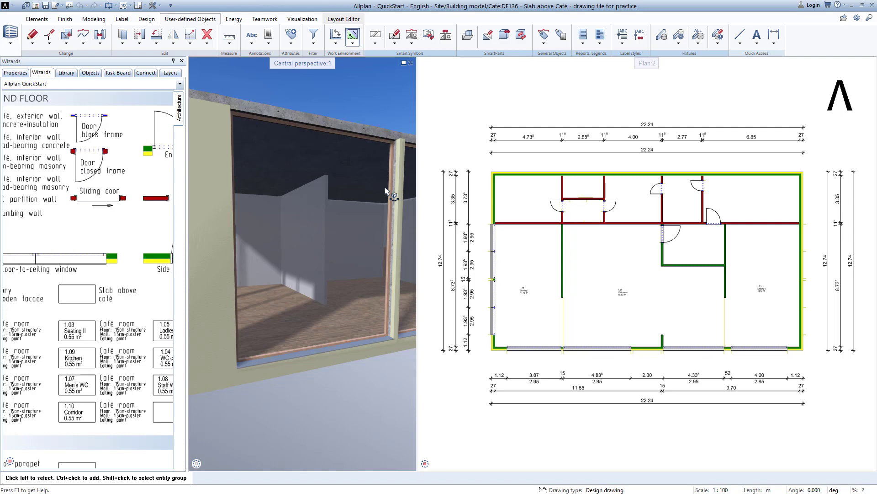
Make drawing file 131, Café - drawing file for practice, current and keep drawing file 136 open in edit mode
left_click(208, 463)
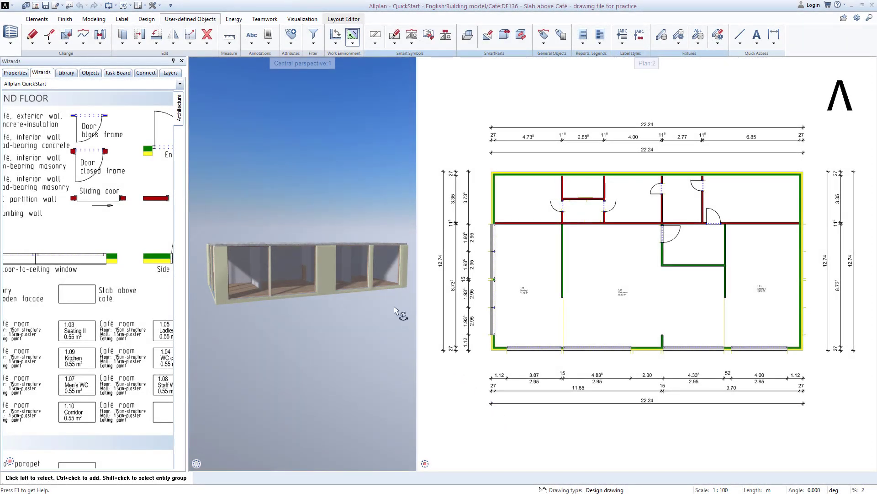
left_click(36, 6)
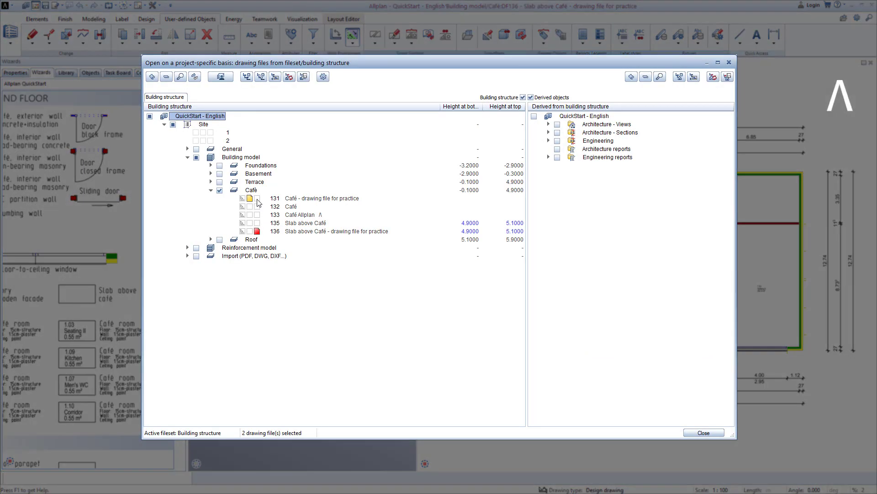
left_click(257, 199)
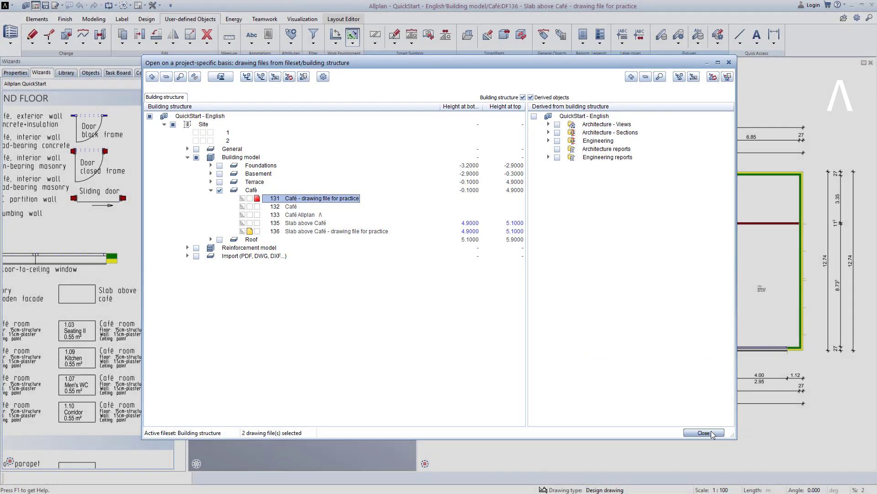
left_click(704, 433)
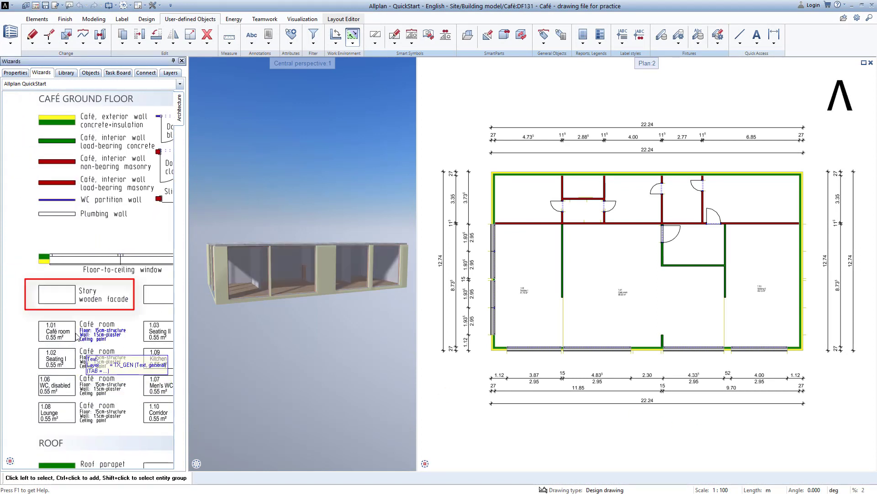
Create the Story wooden facade wizard element from the outer edge of the café's exterior walls, without placing a label
left_click(57, 295)
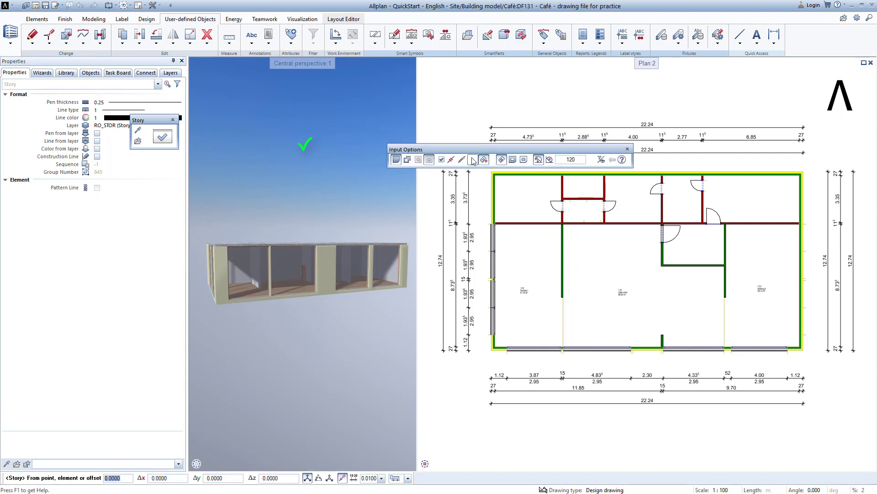
left_click(523, 160)
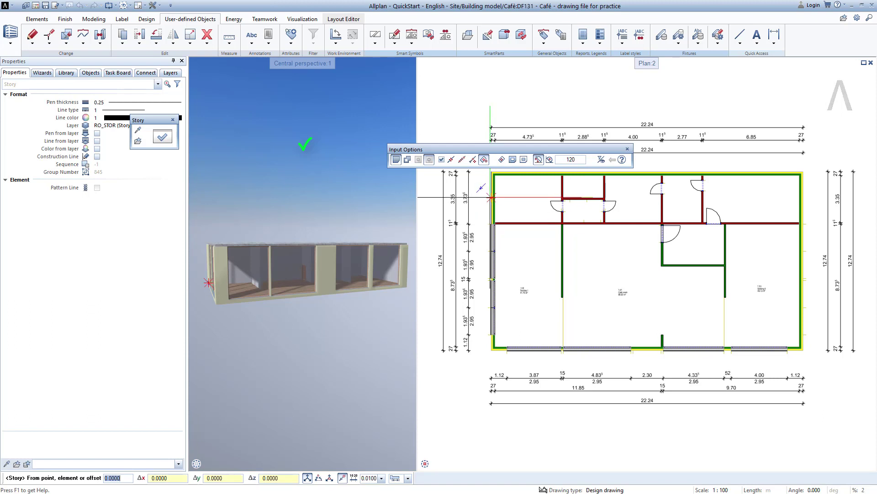
scroll(490, 195, "up", 3)
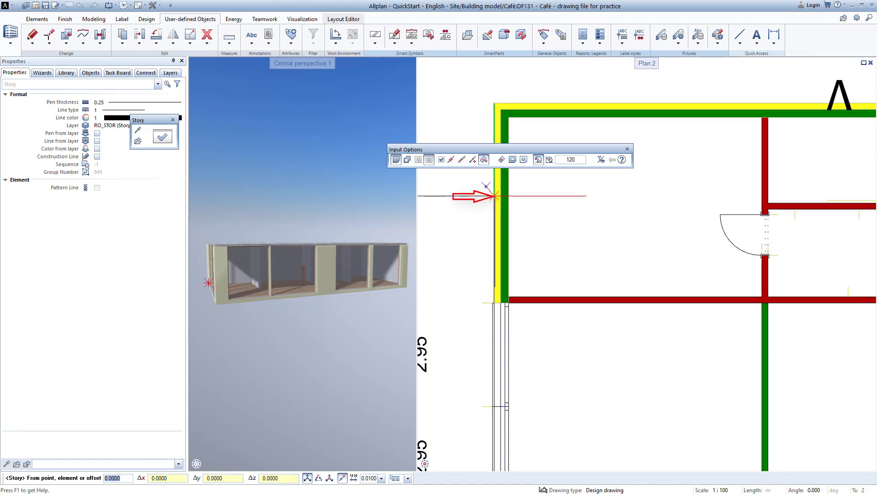
left_click(495, 196)
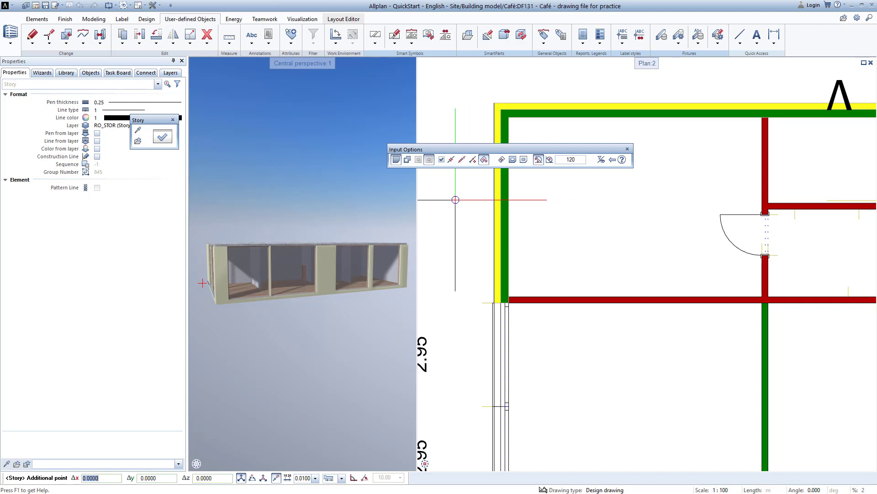
key("Escape")
key("Escape")
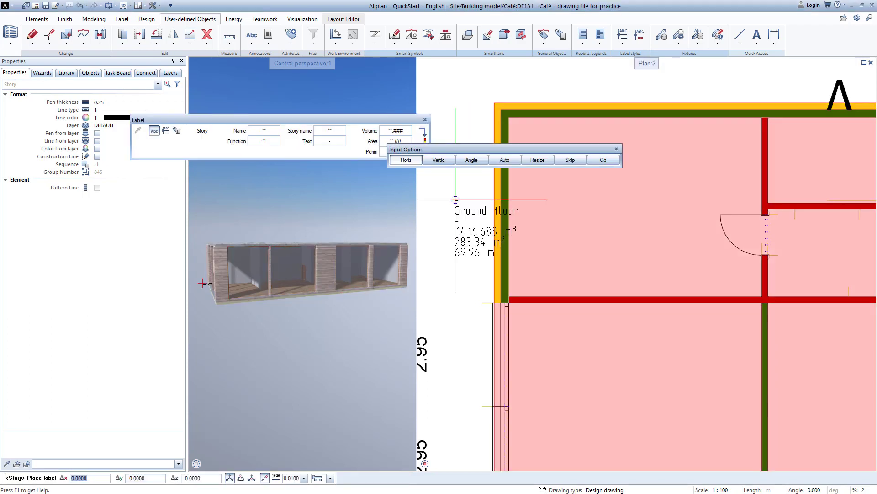
key("Escape")
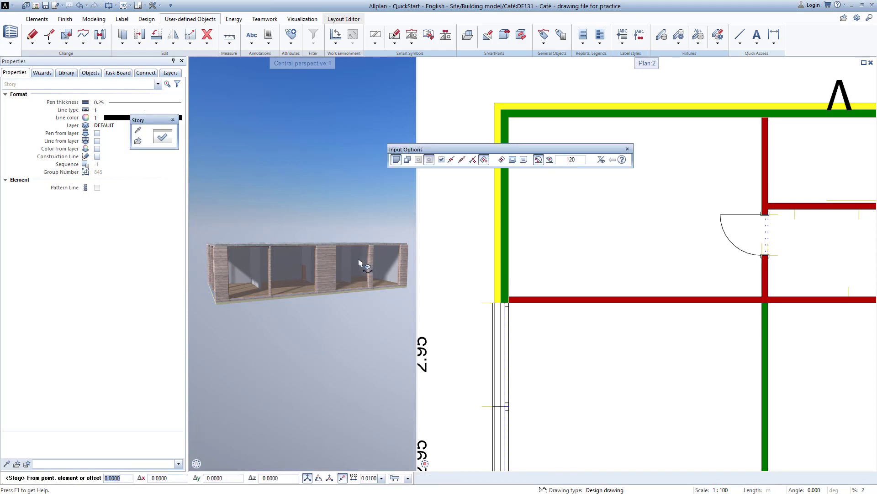
Examine the wooden facade up close around the windows, corners and slab edge in the perspective view, and end the Story command
middle_click_drag(359, 263, 285, 284, "shift")
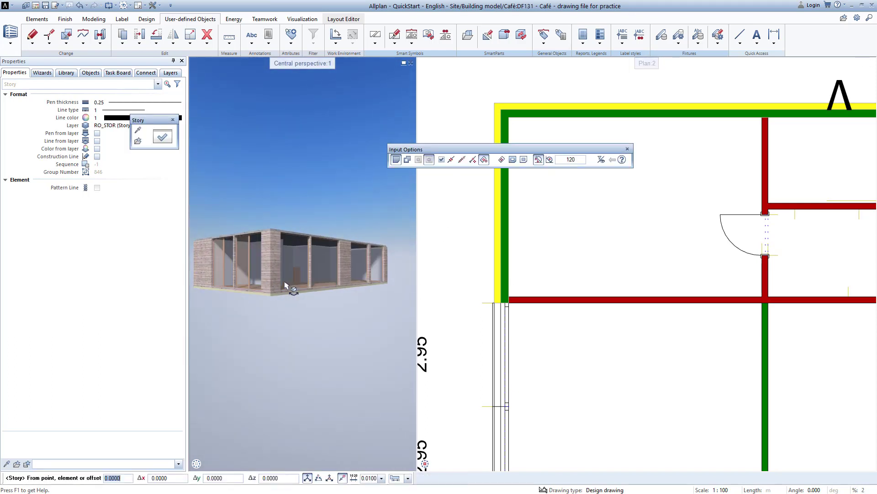
scroll(313, 274, "up", 3)
scroll(311, 273, "up", 2)
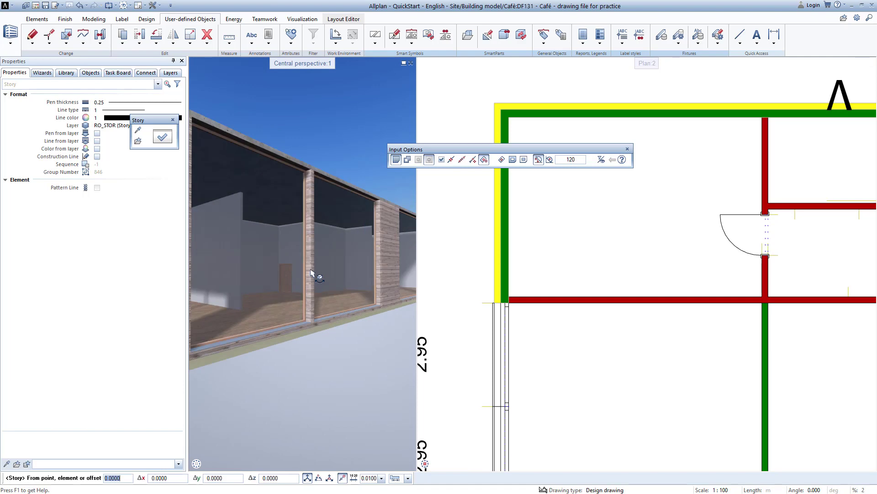
left_click_drag(311, 263, 355, 235)
middle_click_drag(373, 213, 356, 207)
scroll(347, 205, "up", 5)
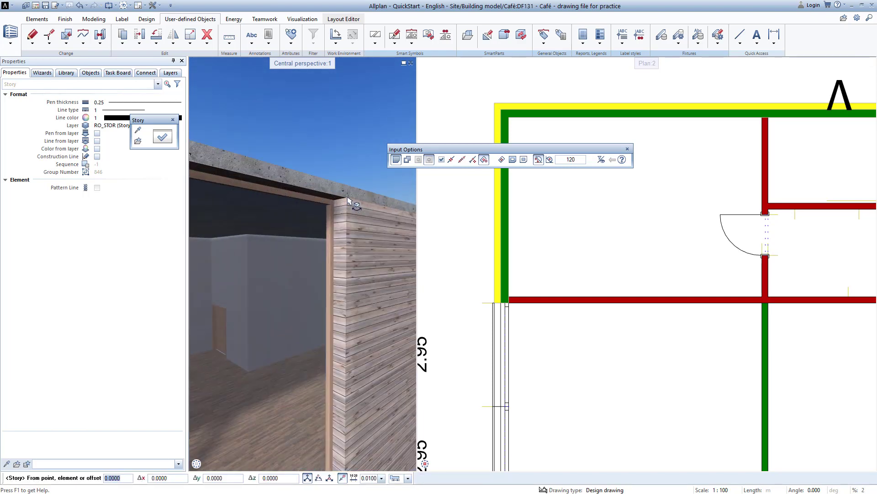
left_click_drag(346, 207, 348, 272)
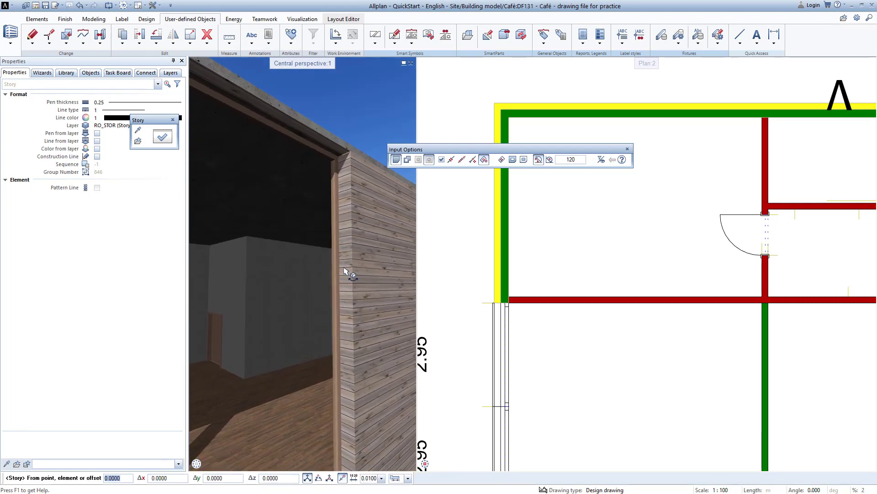
middle_click_drag(339, 305, 316, 266)
left_click_drag(316, 266, 362, 261)
left_click_drag(233, 261, 235, 232)
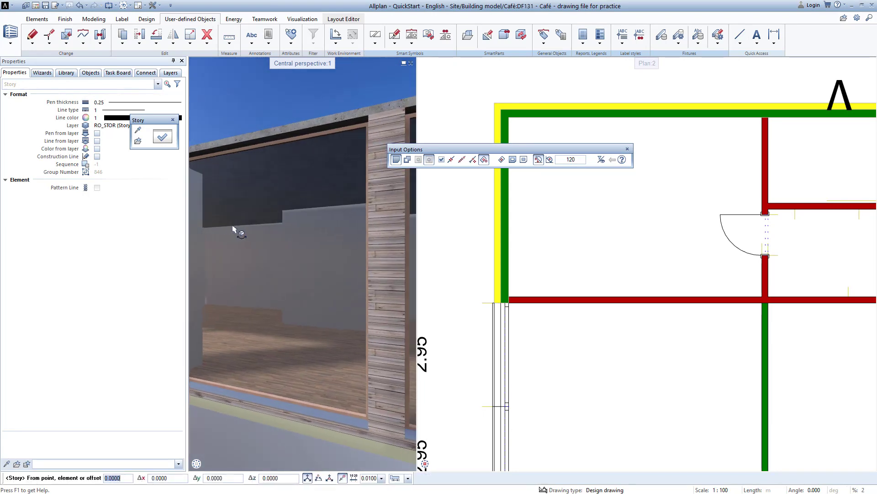
middle_click_drag(235, 231, 259, 216)
scroll(245, 212, "up", 3)
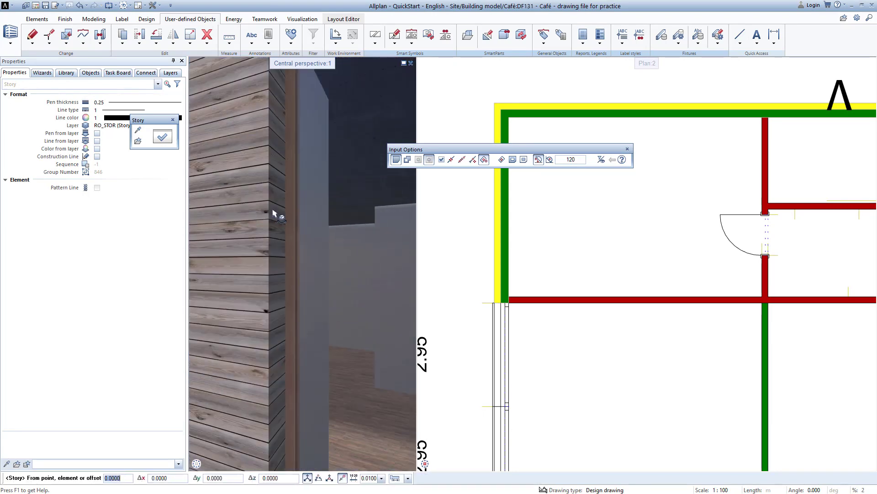
scroll(273, 213, "down", 4)
scroll(273, 213, "down", 4)
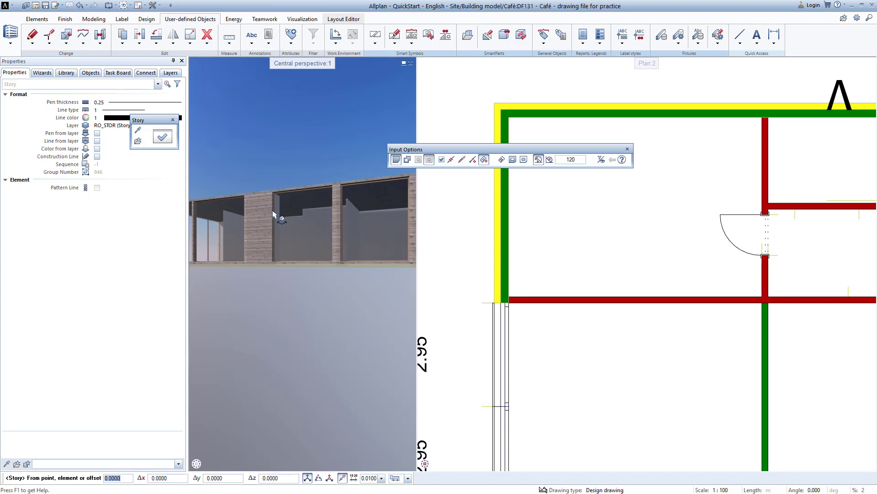
key("Escape")
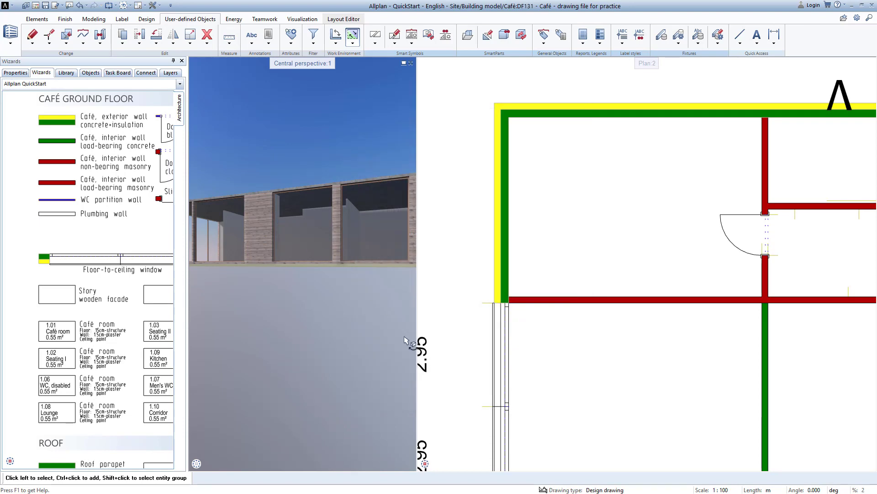
In the Floor Manager, set the Café storey's height to 3.1 m, moving the planes above down and retaining the height of those below
left_click(436, 463)
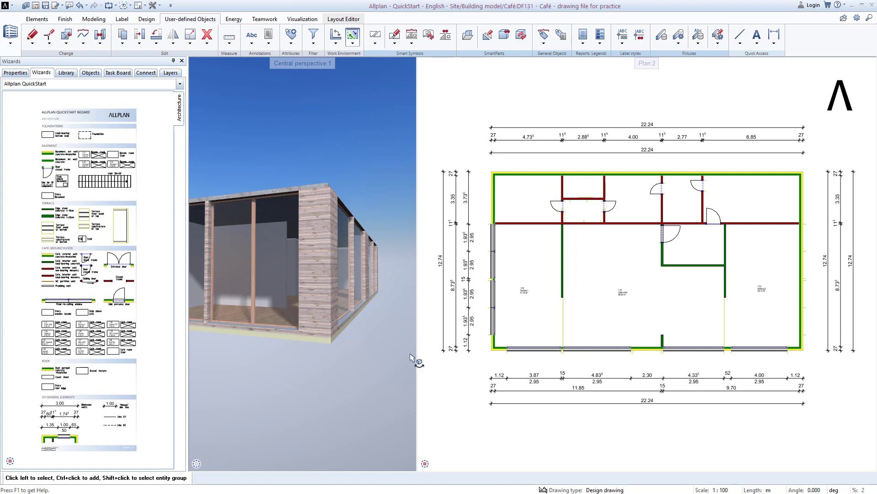
left_click(36, 6)
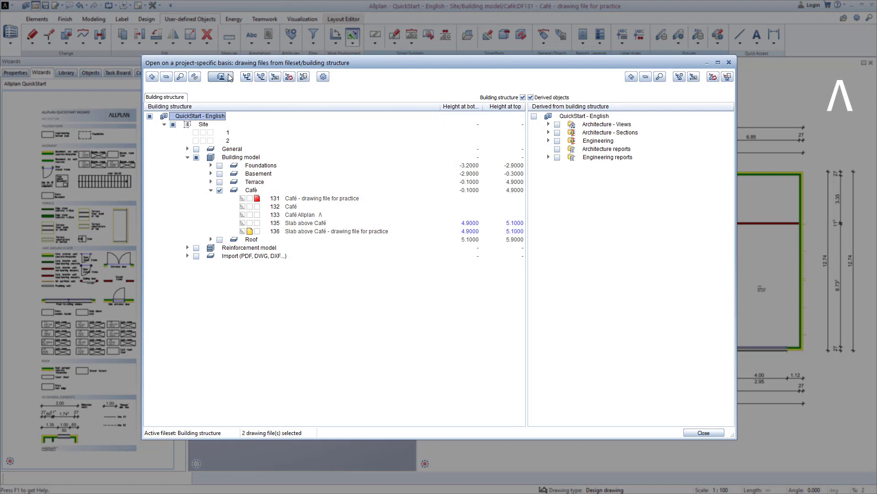
left_click(230, 78)
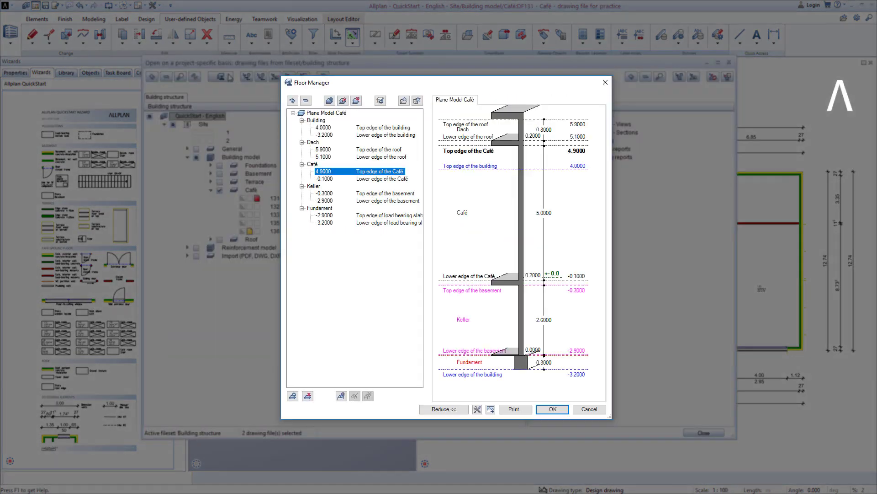
left_click(550, 214)
type("3.1")
key("Return")
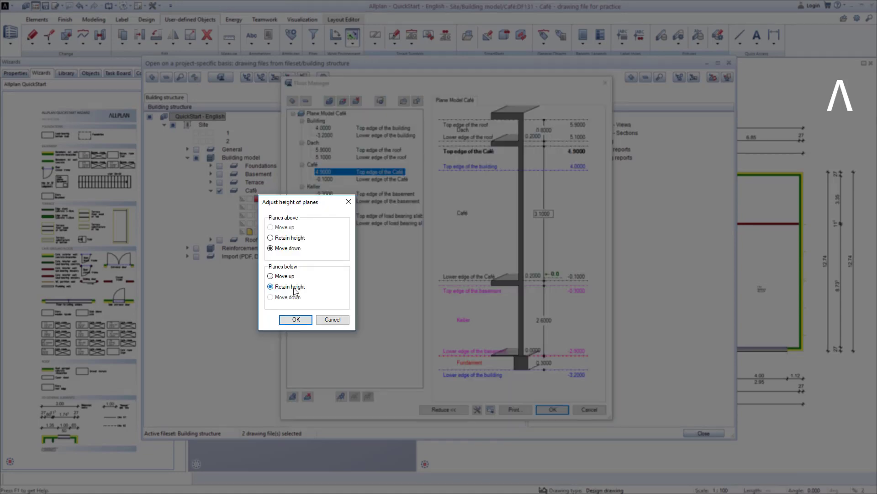
left_click(297, 319)
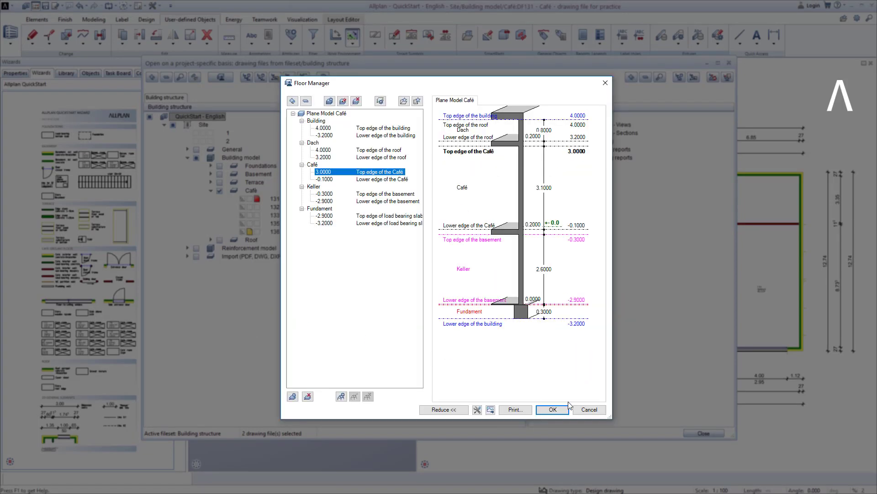
Apply the changed plane model, close the building structure, and check the café's height in the perspective view
left_click(553, 410)
left_click(399, 294)
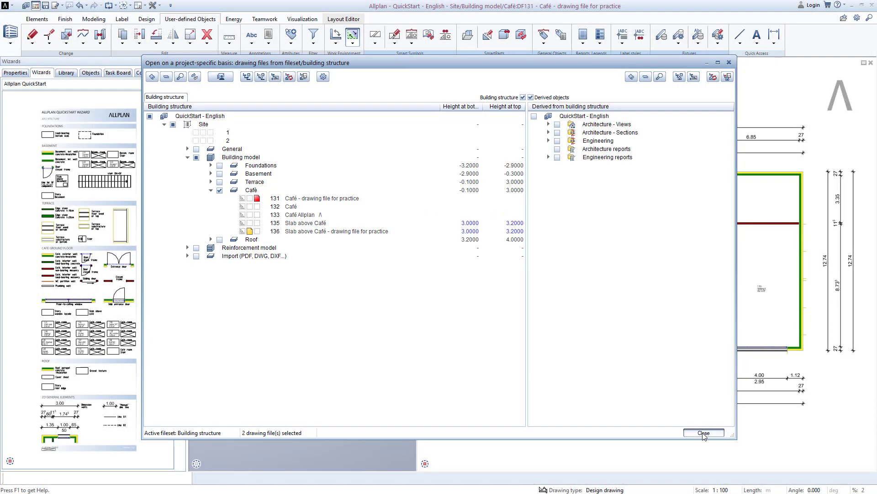
left_click(704, 433)
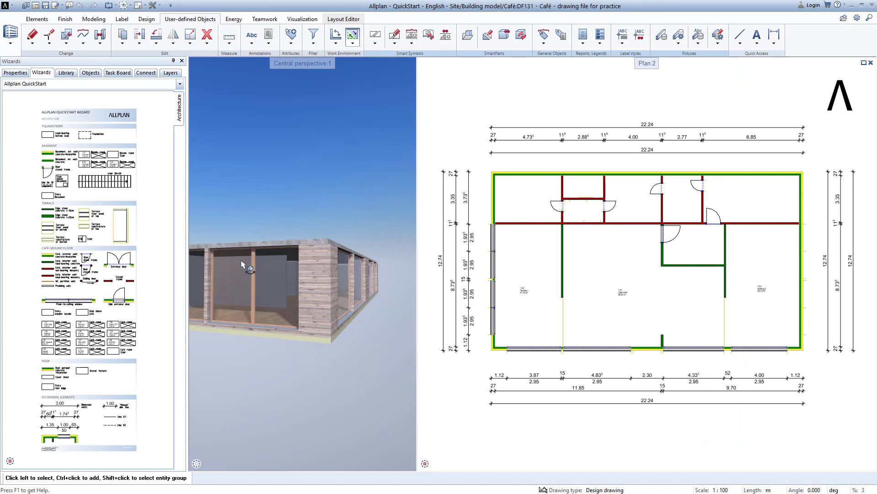
left_click_drag(242, 264, 285, 274)
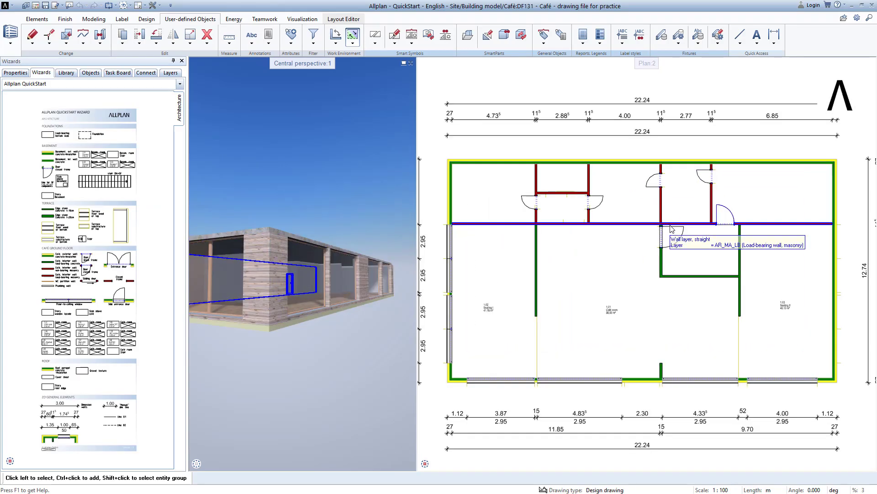
Switch the drawing type to Working drawing to show the café walls with hatching in the plan
scroll(669, 224, "up", 4)
scroll(671, 224, "up", 3)
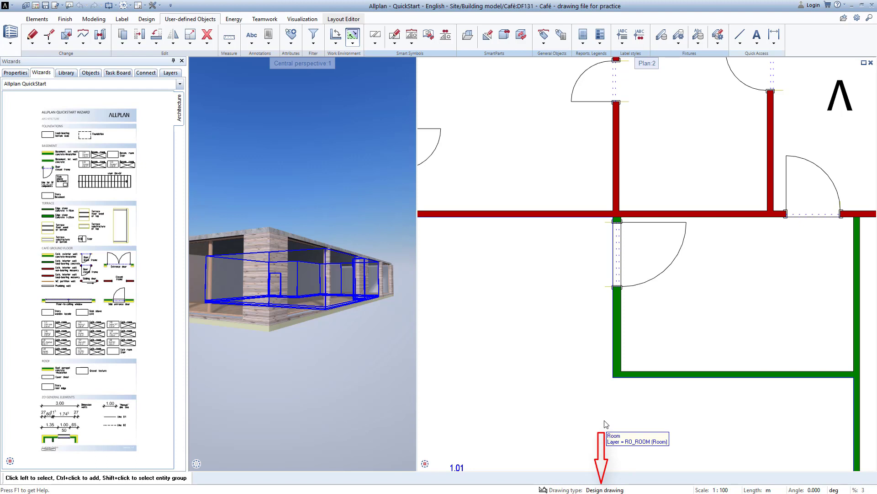
middle_click_drag(697, 323, 639, 321)
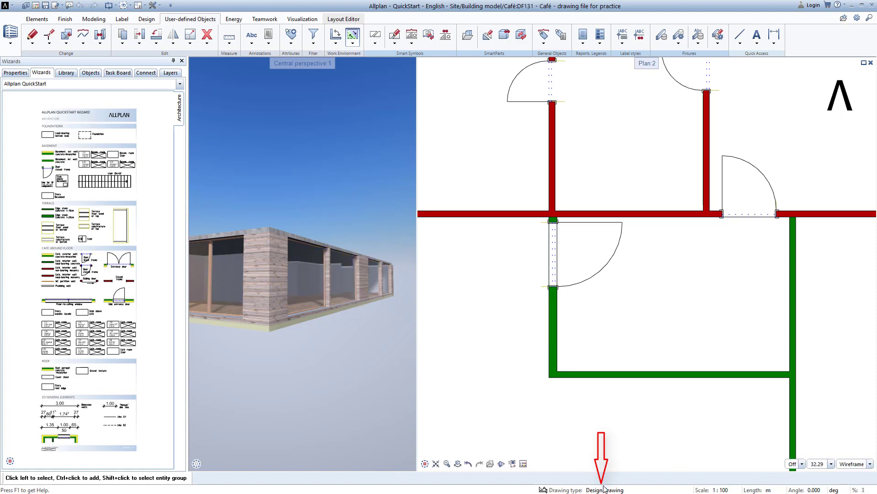
left_click(605, 489)
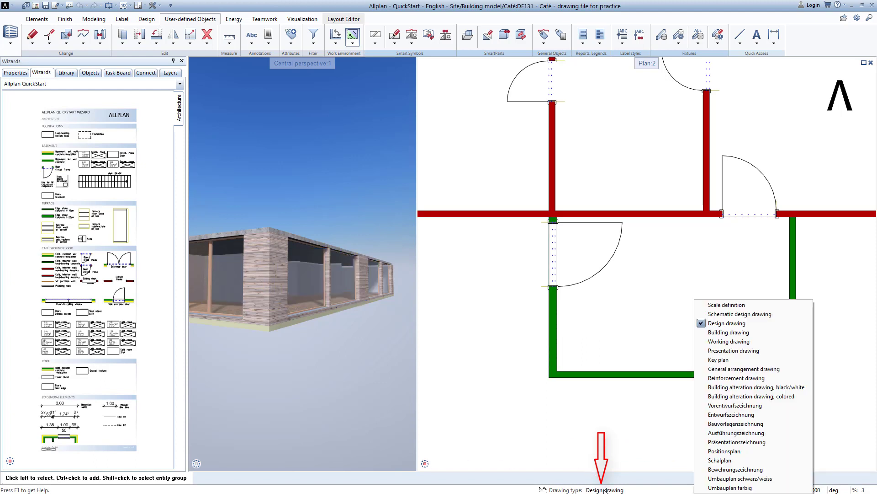
left_click(738, 342)
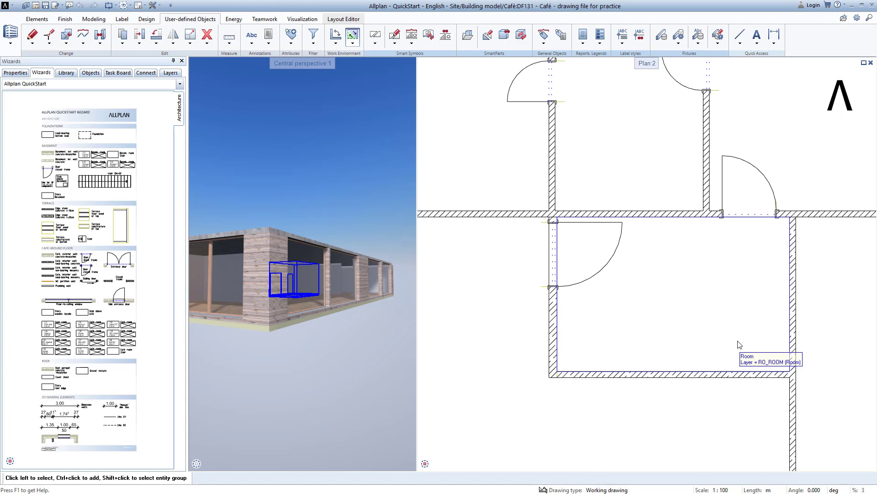
Set the drawing type back to Design drawing and show the whole floor plan
left_click(605, 489)
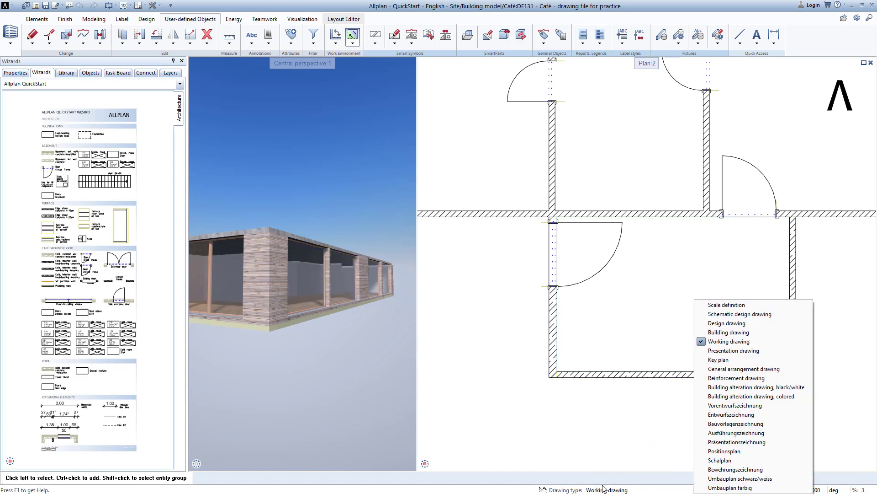
left_click(730, 323)
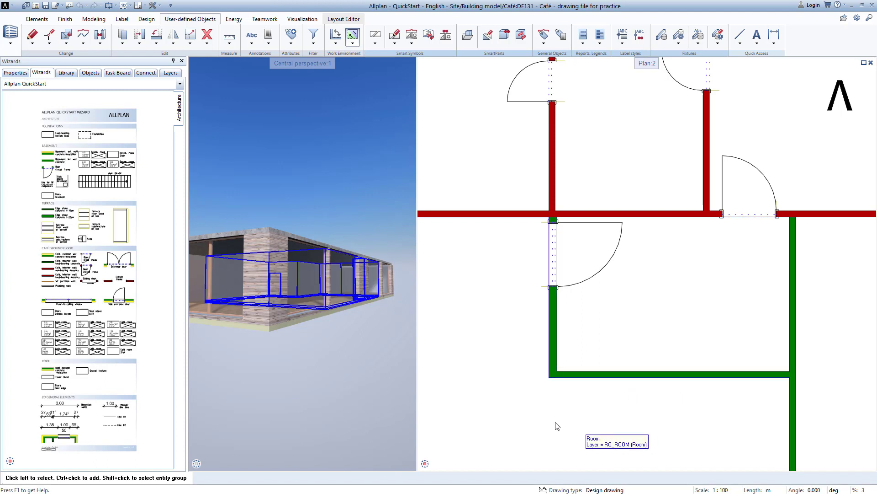
left_click(437, 464)
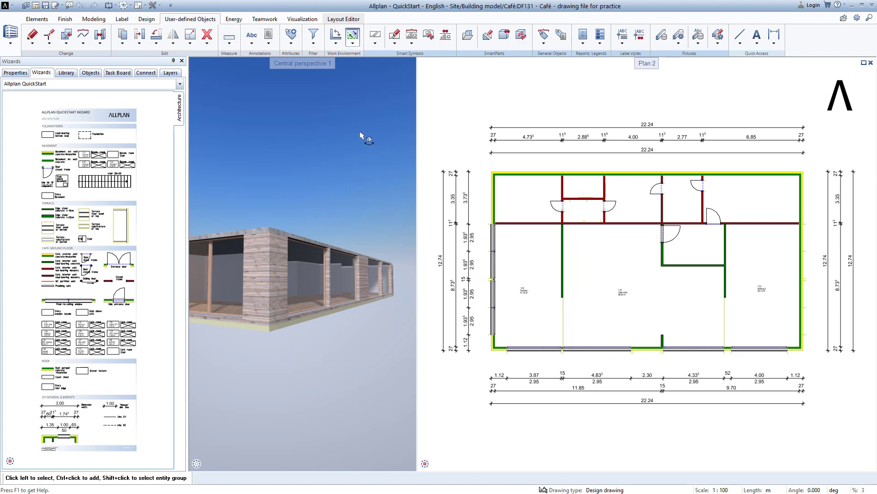
Maximize the perspective viewport and turn the camera so the whole café with its glazed facades is in view
left_click(404, 63)
left_click_drag(422, 149, 465, 138)
right_click_drag(464, 138, 448, 208)
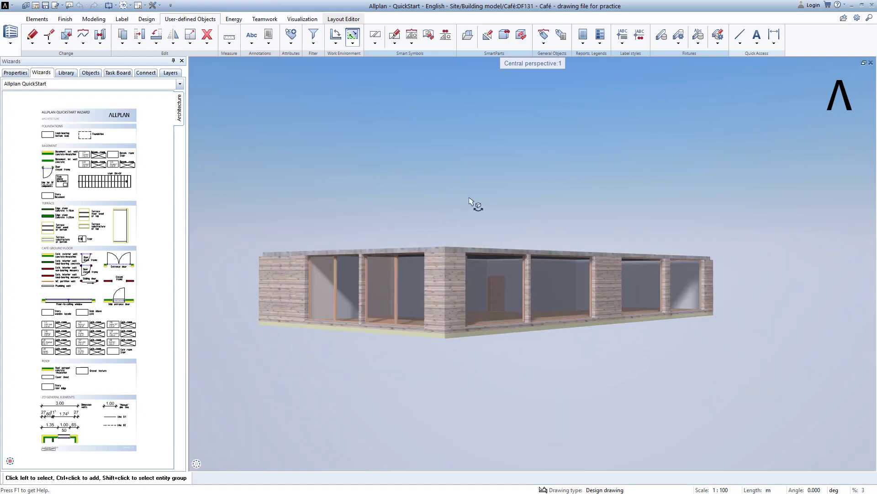
left_click_drag(470, 201, 526, 196)
In the Surroundings settings, set the location to München, Obb, Bayern, Deutschland and refine it on the map to latitude 48.170949, longitude 11.591175
right_click(522, 193)
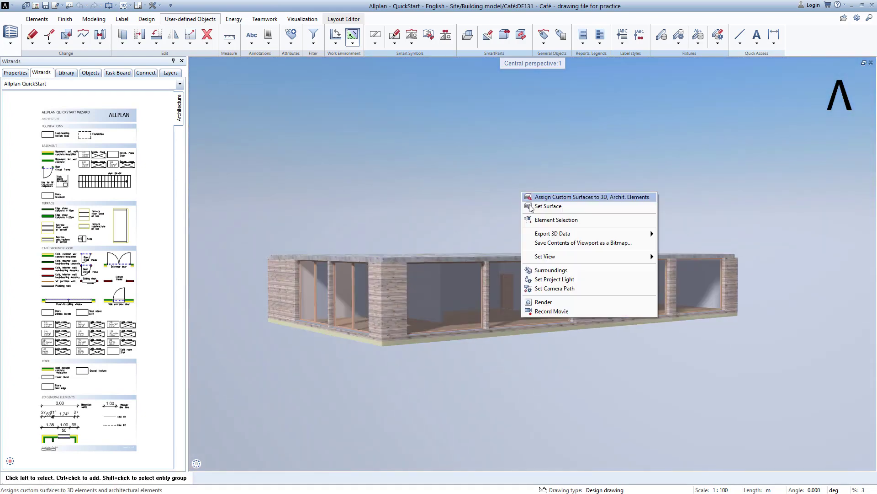
left_click(557, 271)
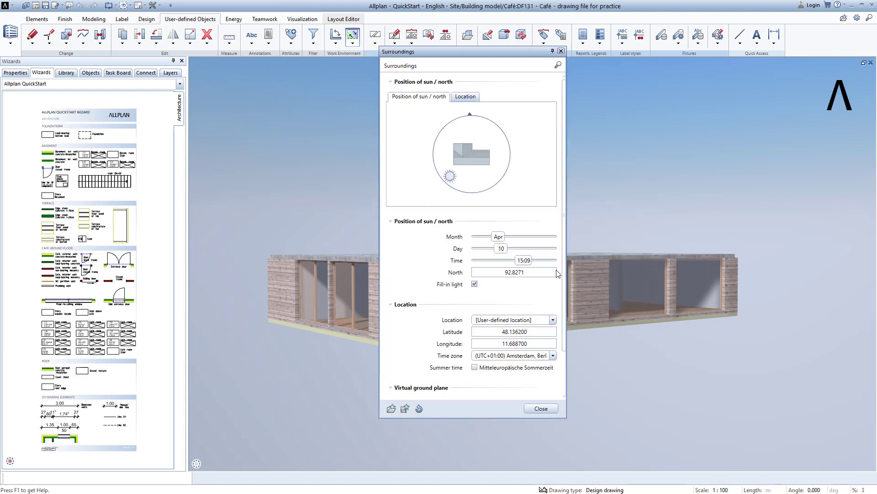
left_click(471, 99)
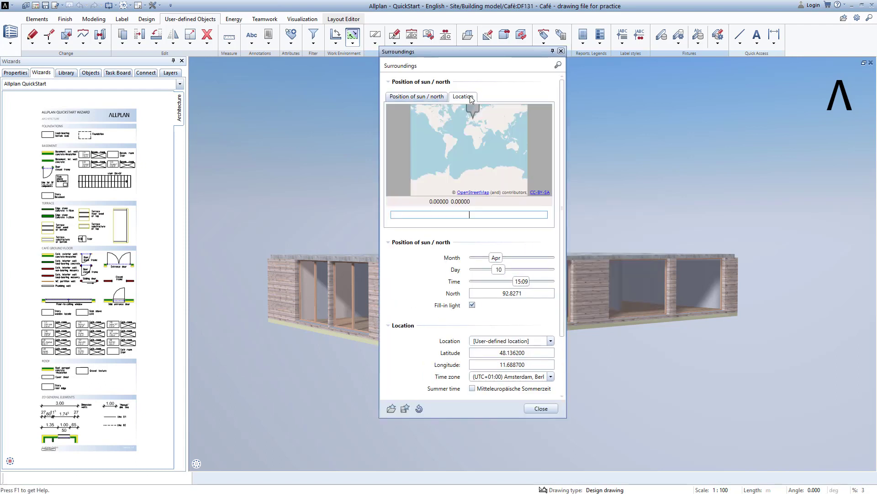
type("München")
key("Return")
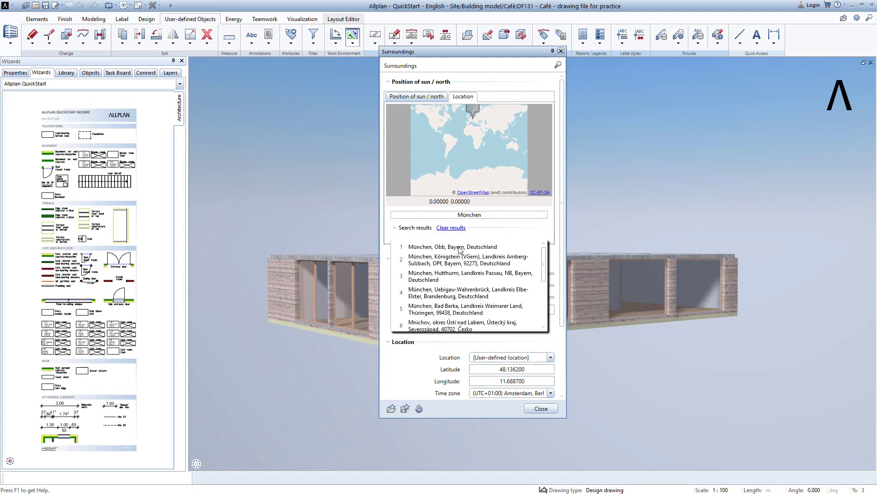
left_click(462, 250)
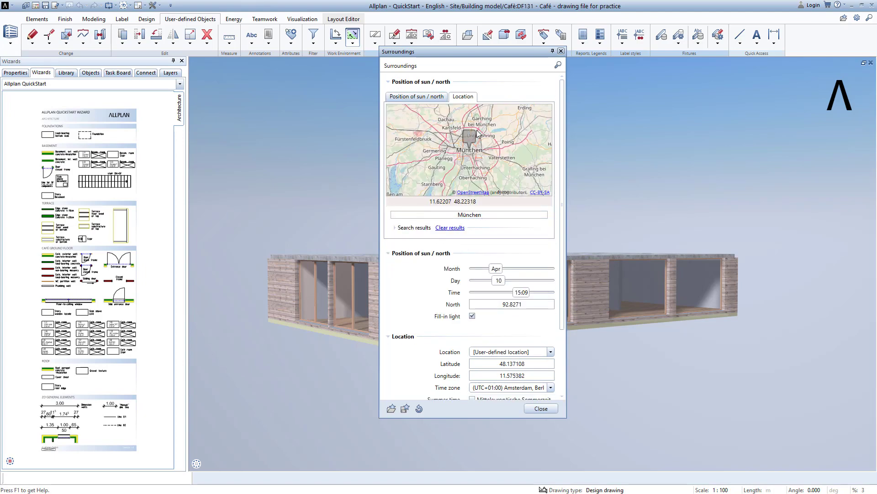
left_click(471, 141)
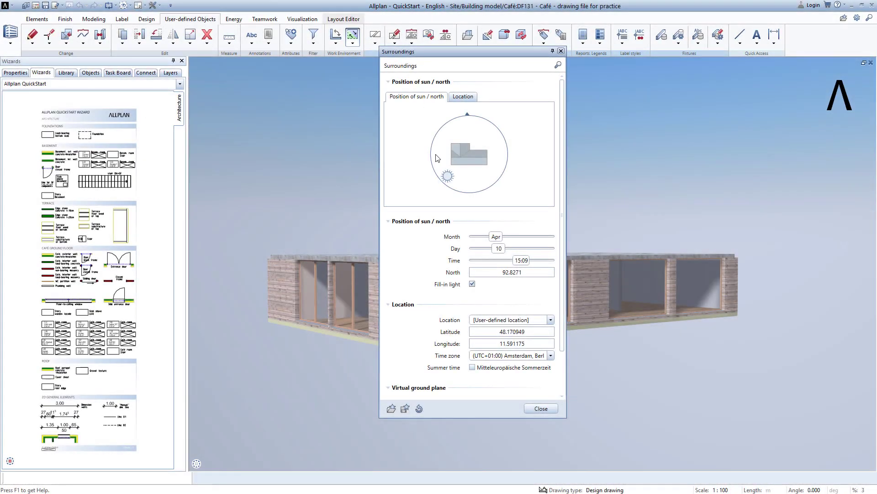
Switch on the virtual ground plane and reposition the sun to 16:33 on 10 April, viewing the café from above
mouse_move(444, 176)
left_mouse_down()
mouse_move(436, 140)
mouse_move(469, 184)
mouse_move(489, 180)
mouse_move(458, 184)
left_mouse_up()
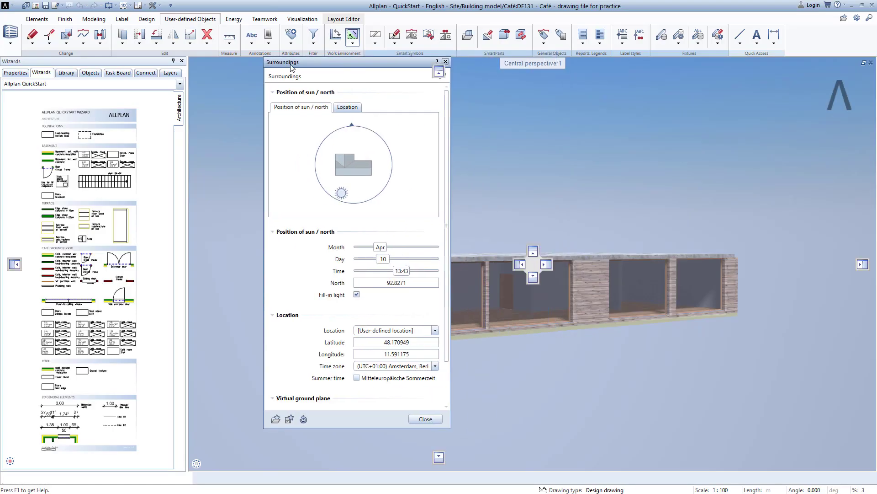
left_click(251, 370)
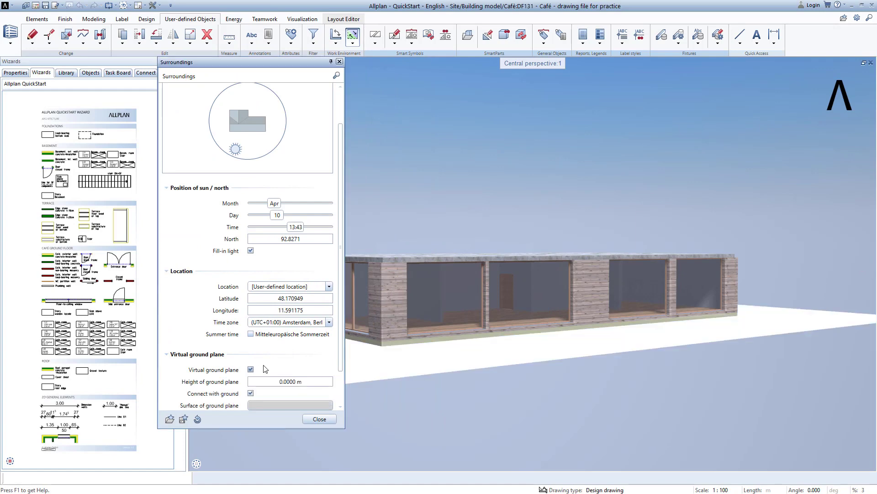
left_click_drag(470, 308, 482, 236)
scroll(510, 263, "down", 2)
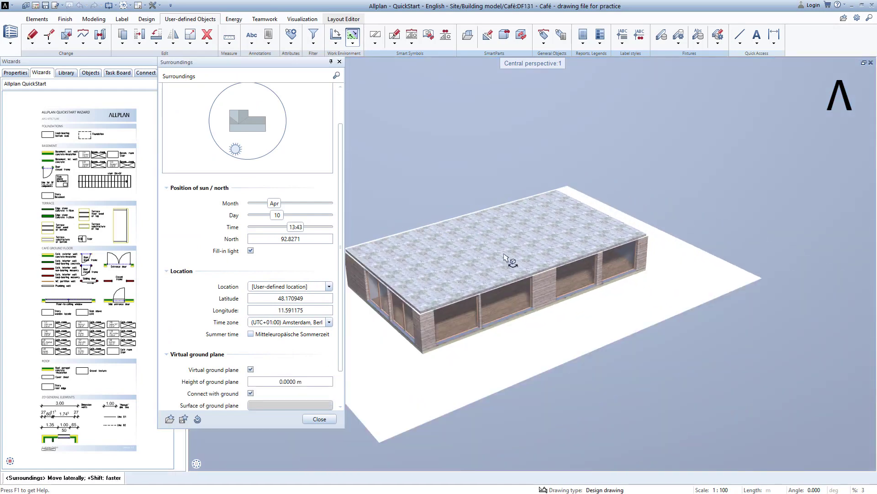
middle_click_drag(511, 262, 559, 257)
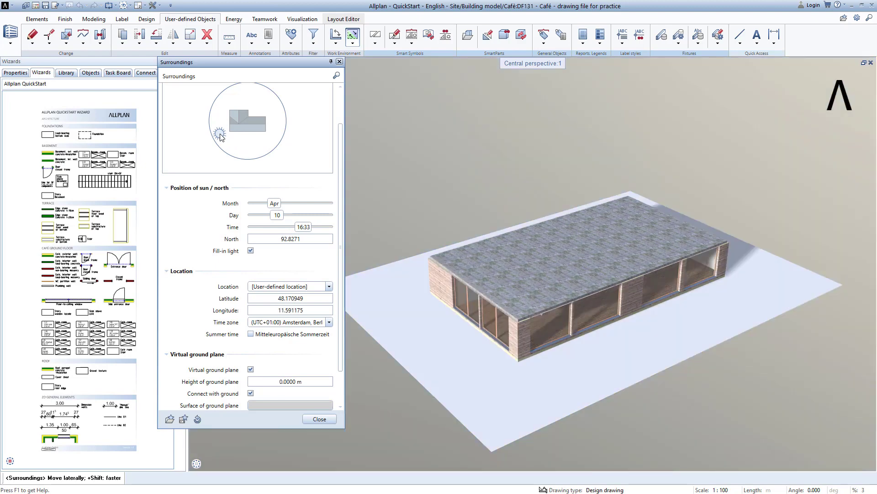
Change the background type to Color and choose a light blue background color
scroll(297, 387, "down", 2)
left_click(293, 399)
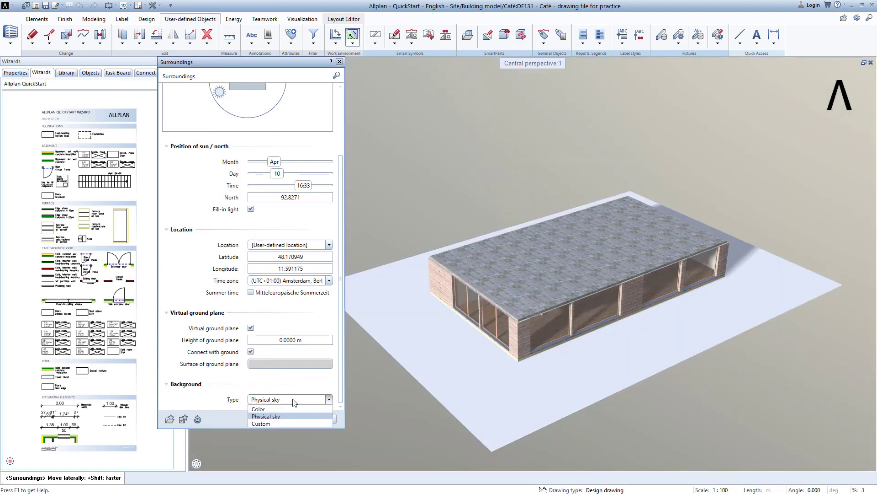
left_click(291, 408)
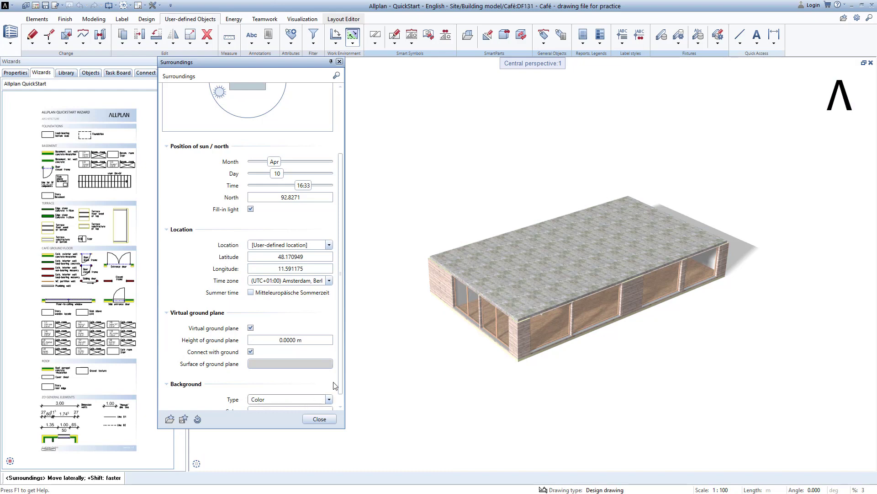
scroll(304, 403, "down", 1)
left_click(301, 400)
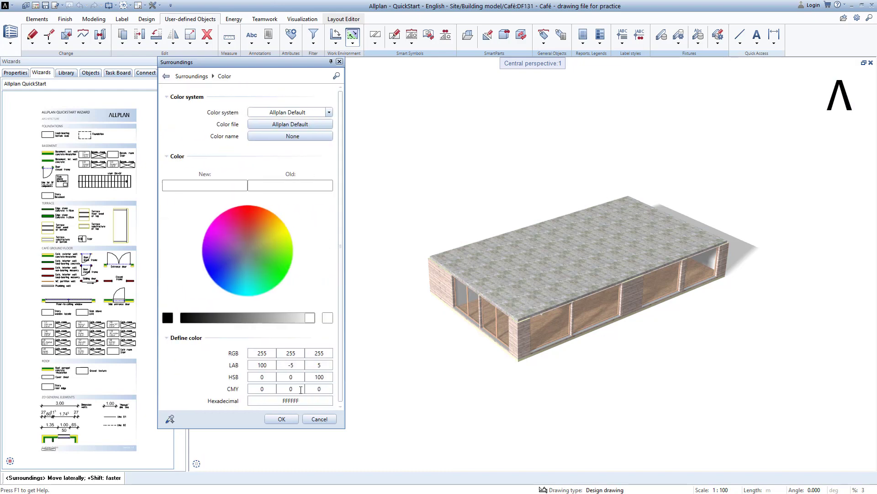
left_click(230, 286)
left_click_drag(251, 319, 295, 323)
left_click(290, 422)
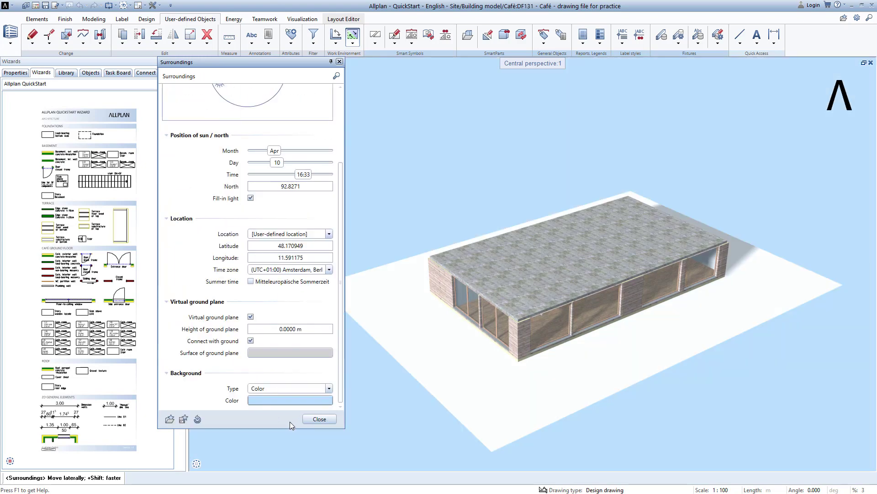
Set the background type back to Physical sky and close the Surroundings settings
left_click(290, 387)
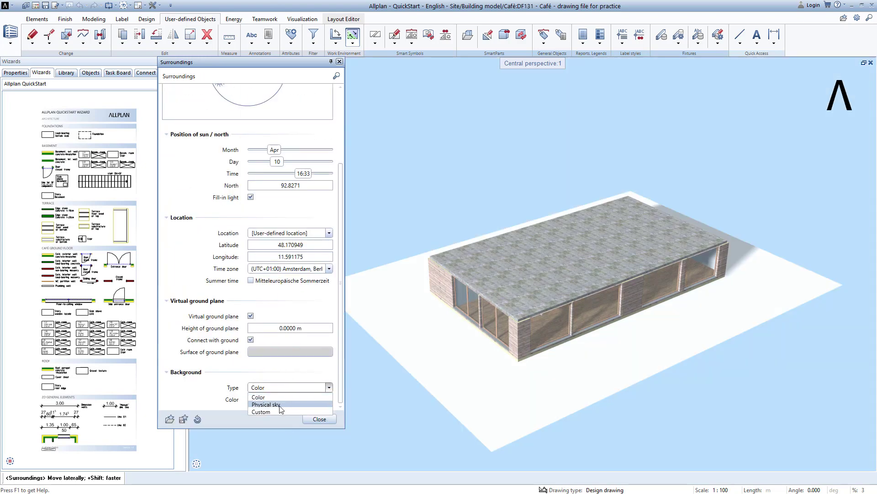
left_click(274, 405)
left_click(319, 419)
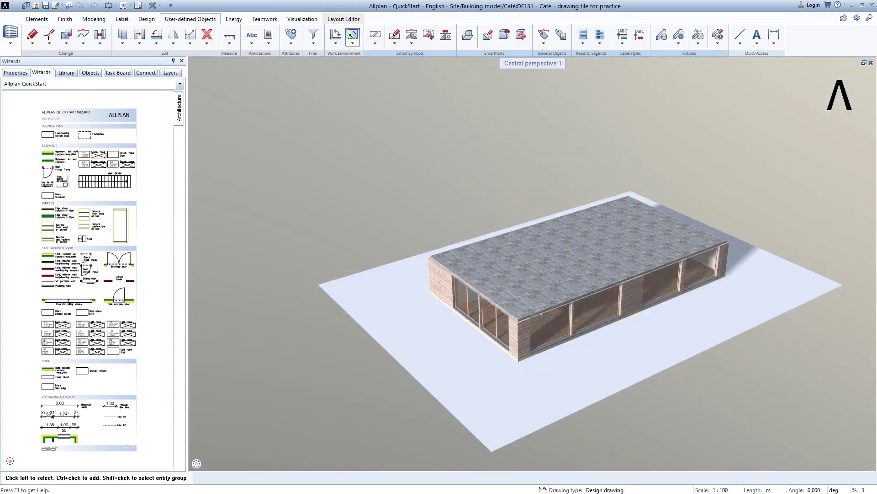
Edit the Animation view type to use Soft shadow quality and ambient occlusion, checking the effect inside the café
left_click(862, 464)
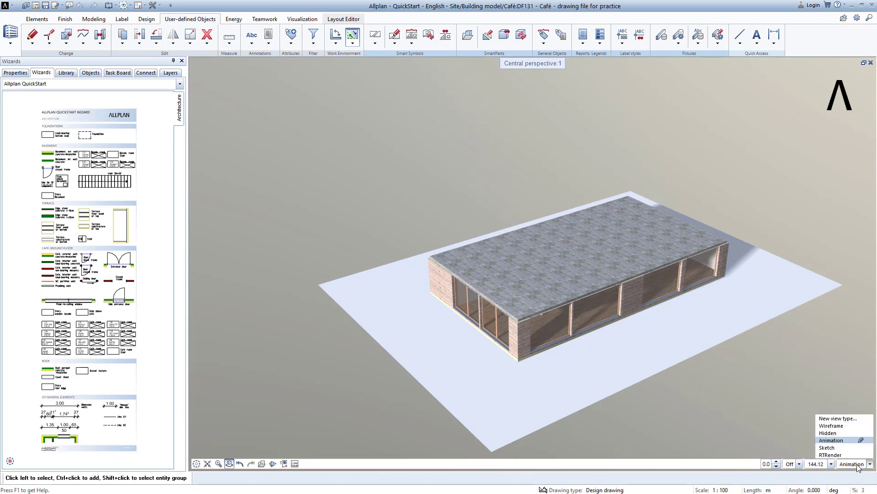
left_click(862, 440)
scroll(743, 256, "up", 5)
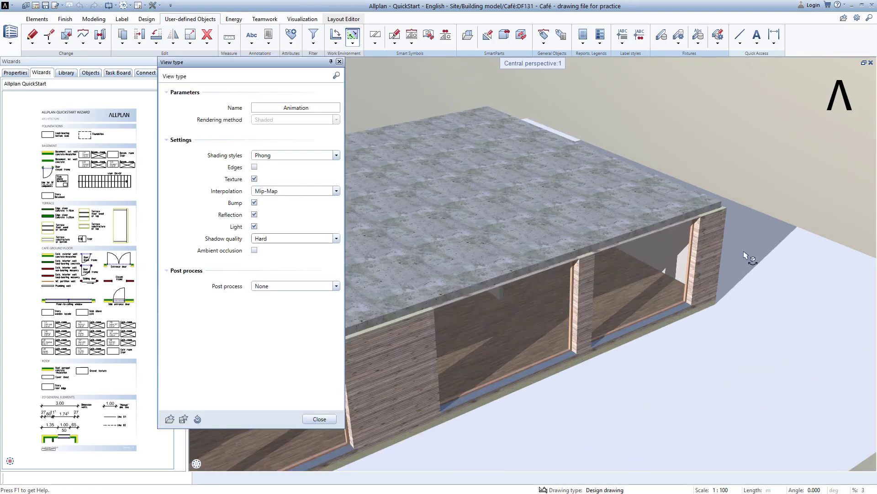
left_click(267, 239)
left_click(265, 261)
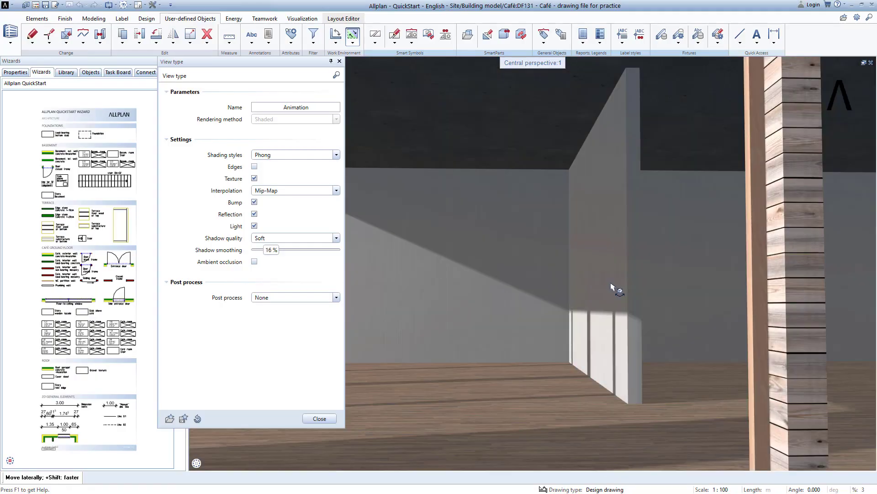
left_click(254, 262)
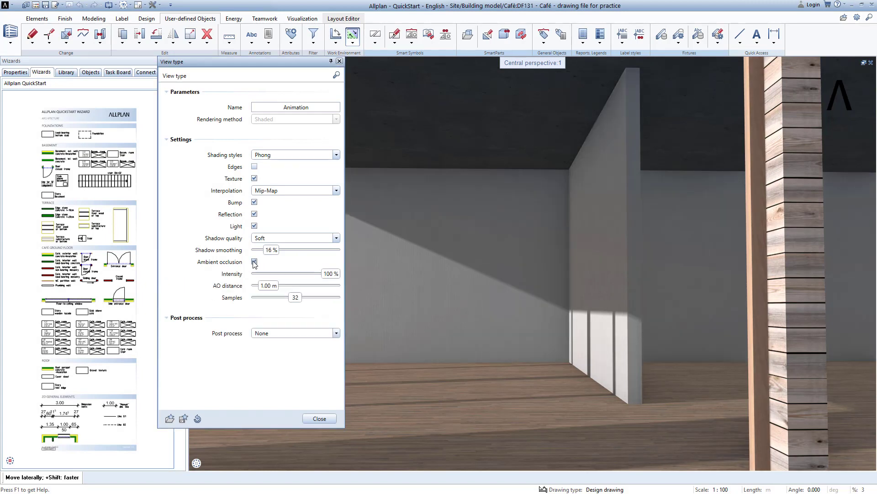
left_click(316, 418)
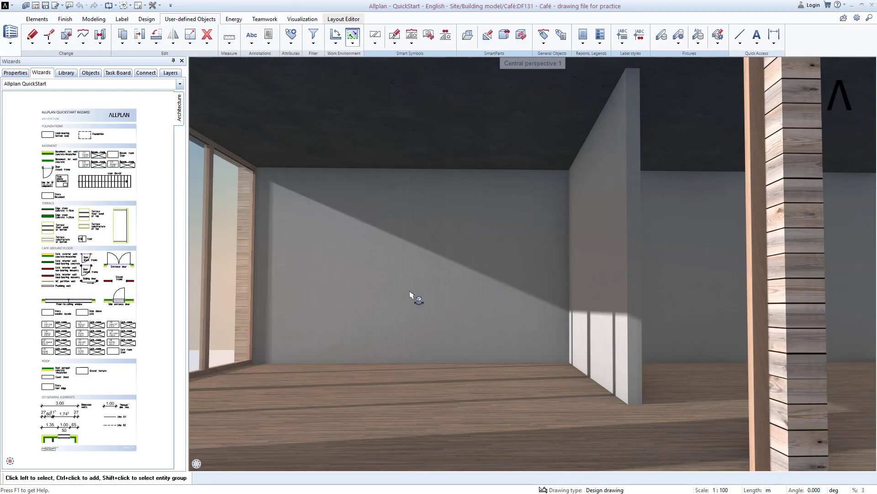
Load the favorite "Lesson 5 - 3 ground floor complete.xml" in the building structure and close the structure
left_click(36, 6)
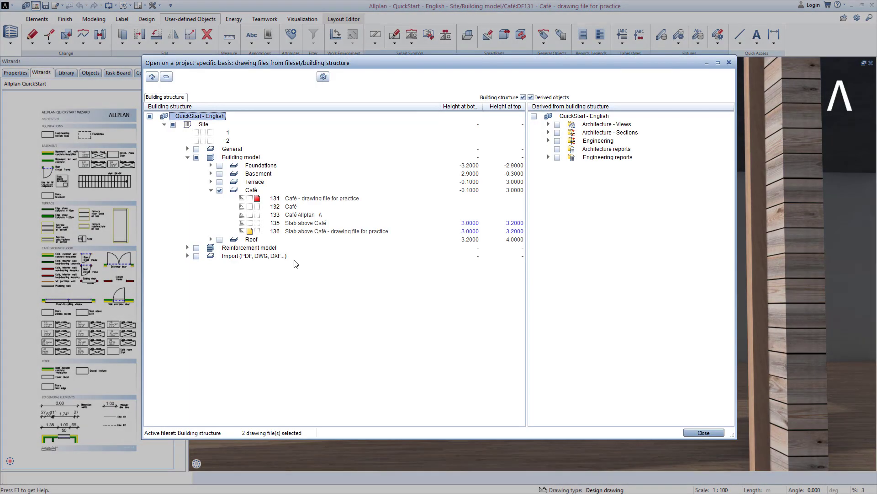
right_click(314, 281)
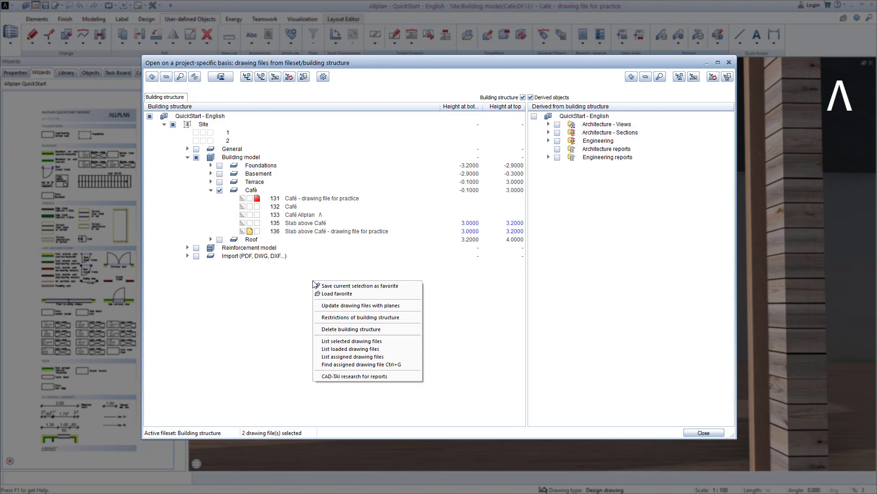
left_click(334, 296)
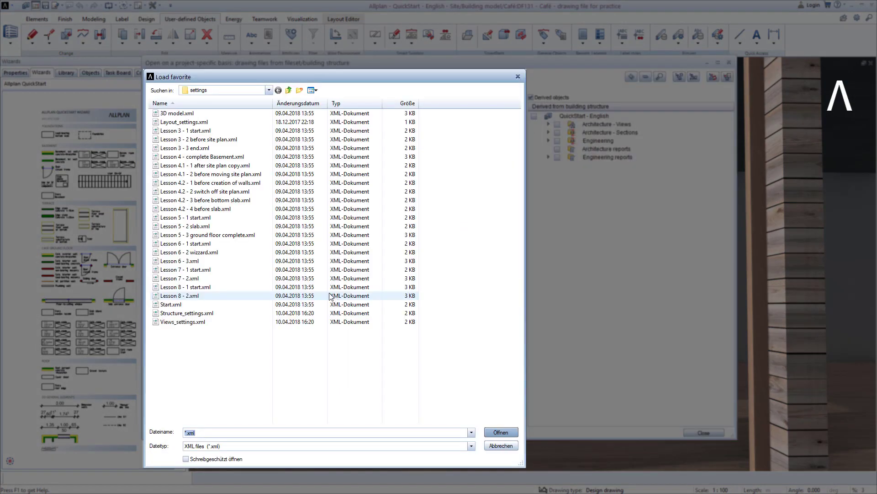
double_click(221, 235)
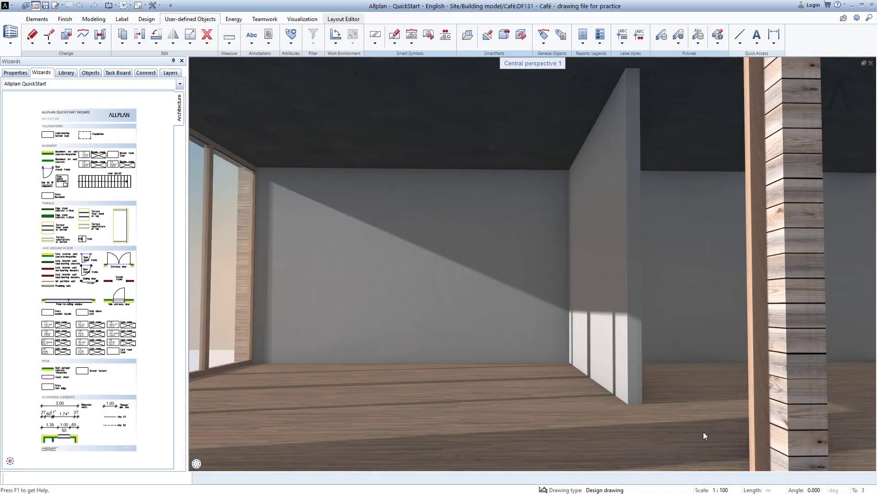
left_click(703, 432)
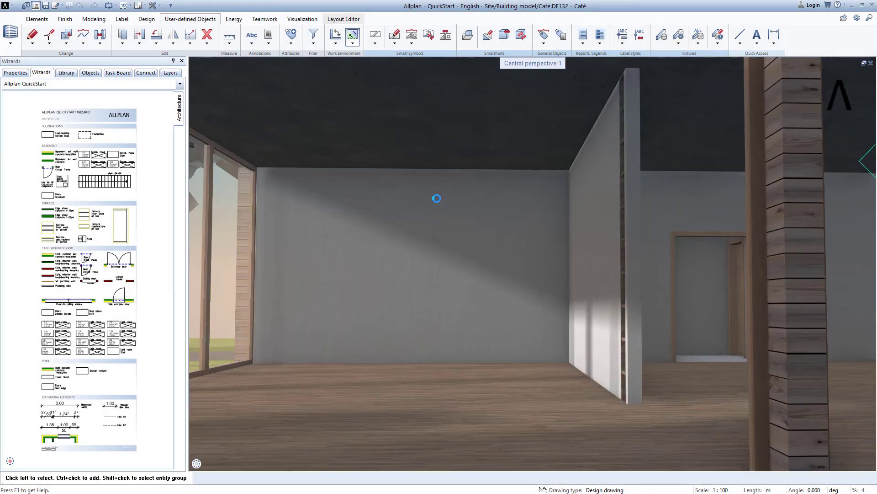
Move the camera outside and orbit around the completed café to examine its facades, roof, trees and outdoor areas
right_click_drag(436, 199, 439, 276)
left_click_drag(440, 276, 588, 251)
right_click_drag(571, 234, 556, 251)
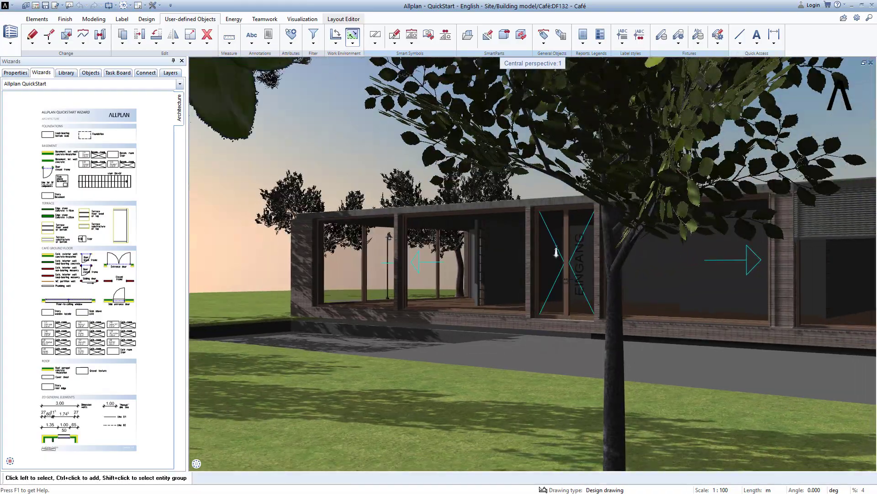
left_click_drag(557, 251, 590, 218)
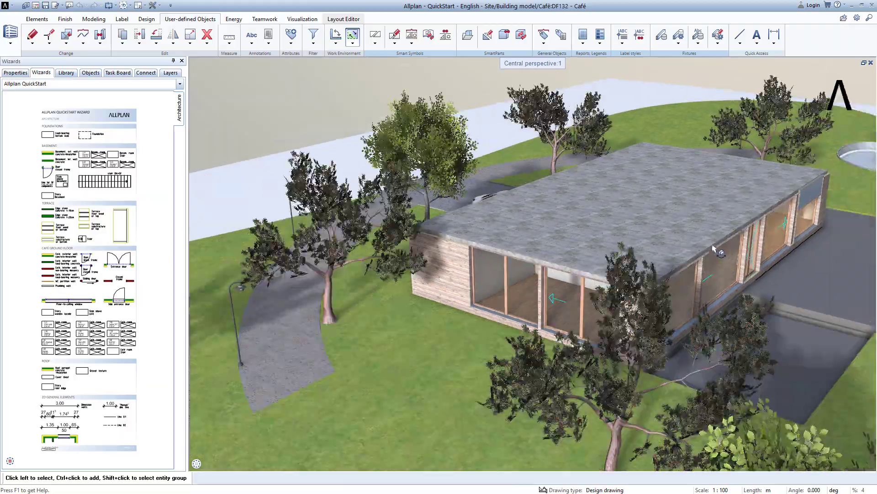
left_click_drag(715, 249, 597, 230)
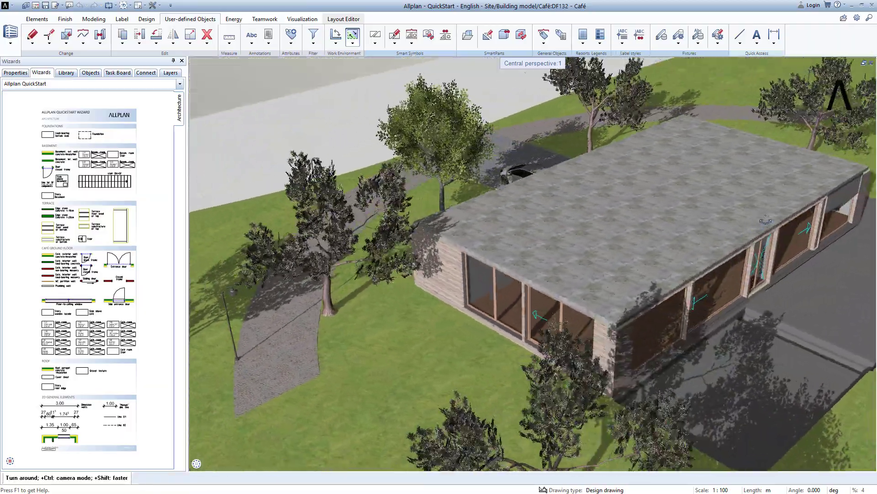
left_click_drag(766, 220, 732, 287)
middle_click_drag(732, 288, 491, 246)
left_click_drag(352, 245, 676, 293)
Walk the camera through the glazed facade into the café and examine the interior with its light and shadows
scroll(637, 272, "up", 5)
left_click_drag(484, 220, 552, 217)
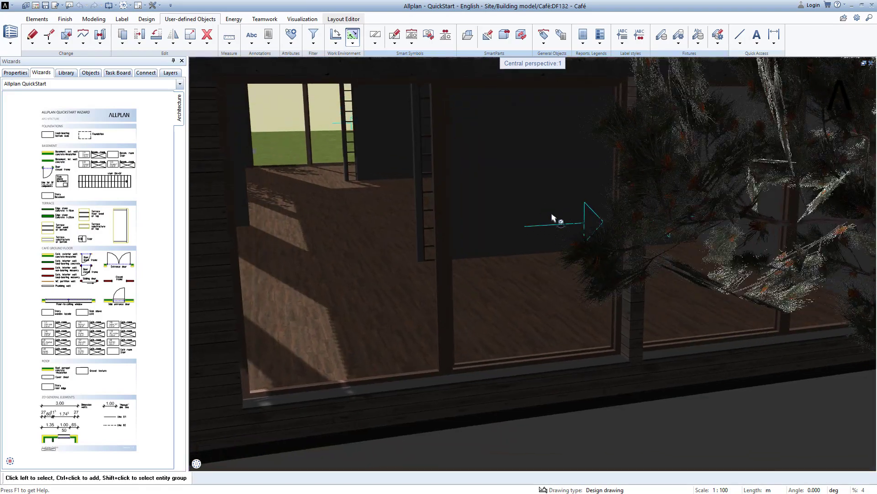
middle_click_drag(542, 247, 598, 272)
left_click_drag(518, 231, 450, 181)
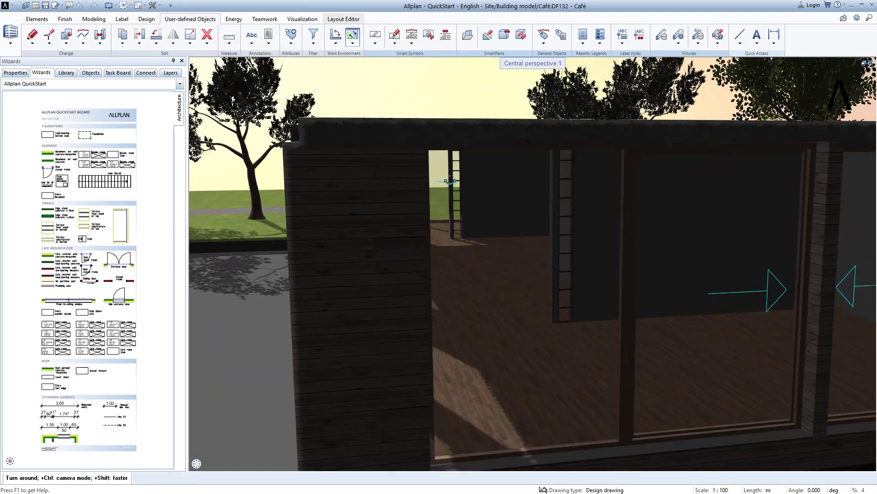
scroll(451, 188, "up", 10)
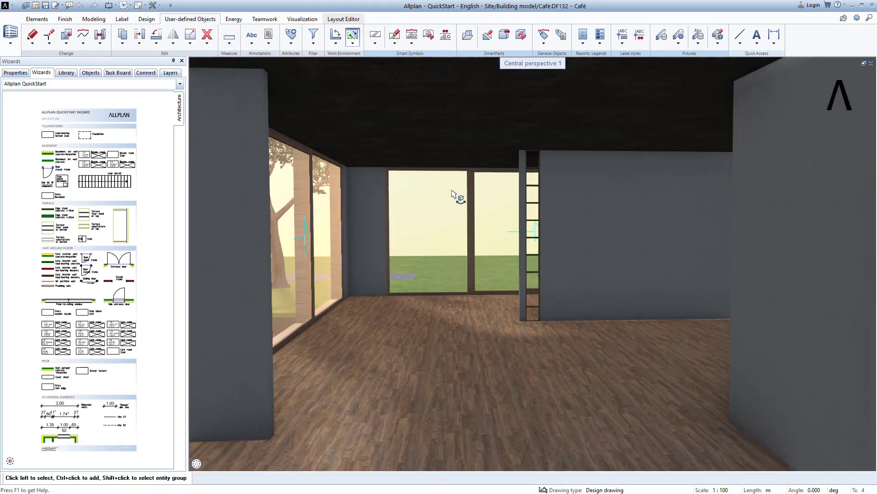
scroll(427, 210, "up", 3)
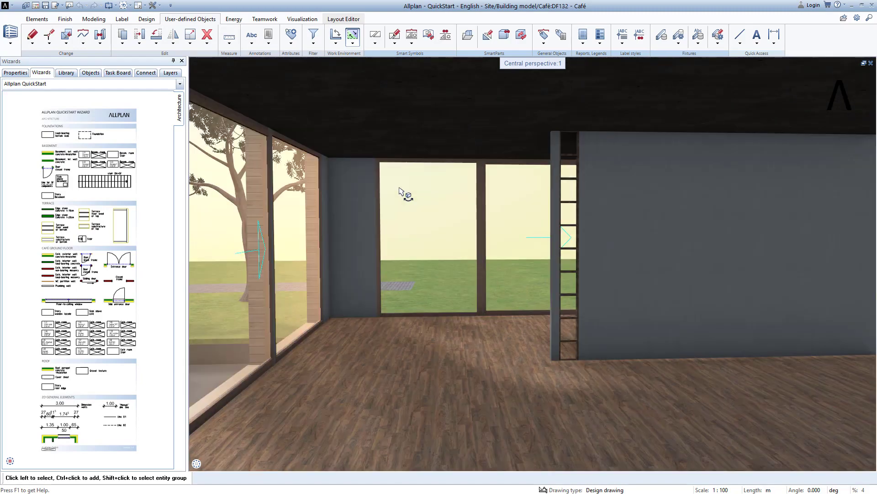
left_click_drag(400, 189, 455, 211)
middle_click_drag(442, 177, 450, 192)
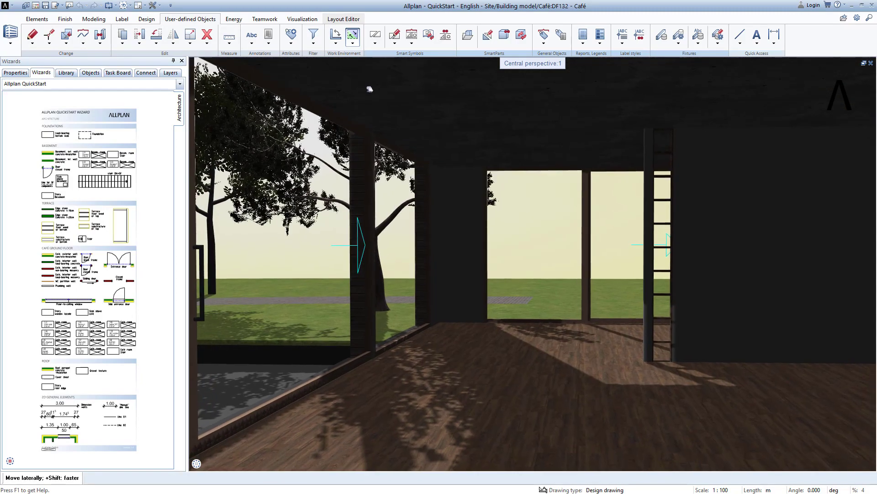
right_click_drag(453, 197, 466, 221)
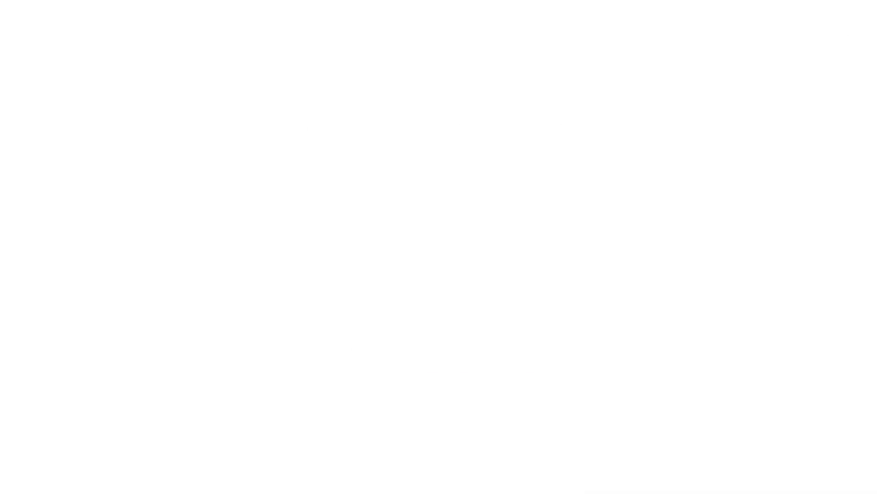